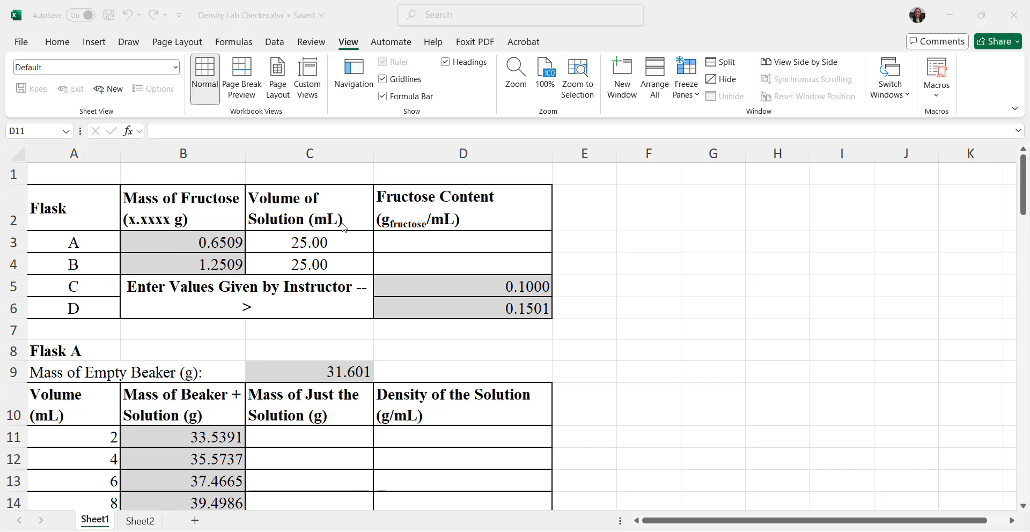
Step: Calculate Flask A's fructose content in D3 with the formula =B3/C3
{"action": "left_click", "coordinate": [444, 235]}
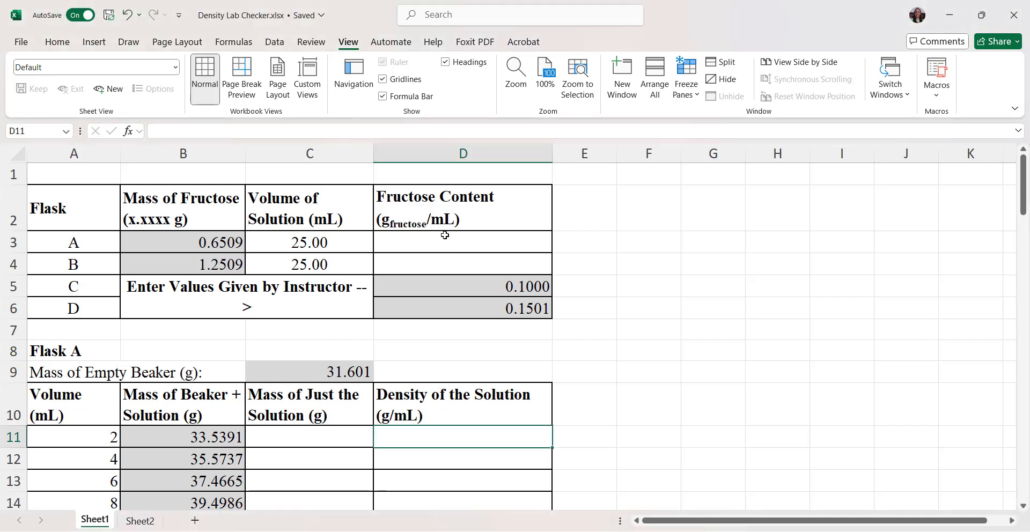
{"action": "left_click", "coordinate": [416, 246]}
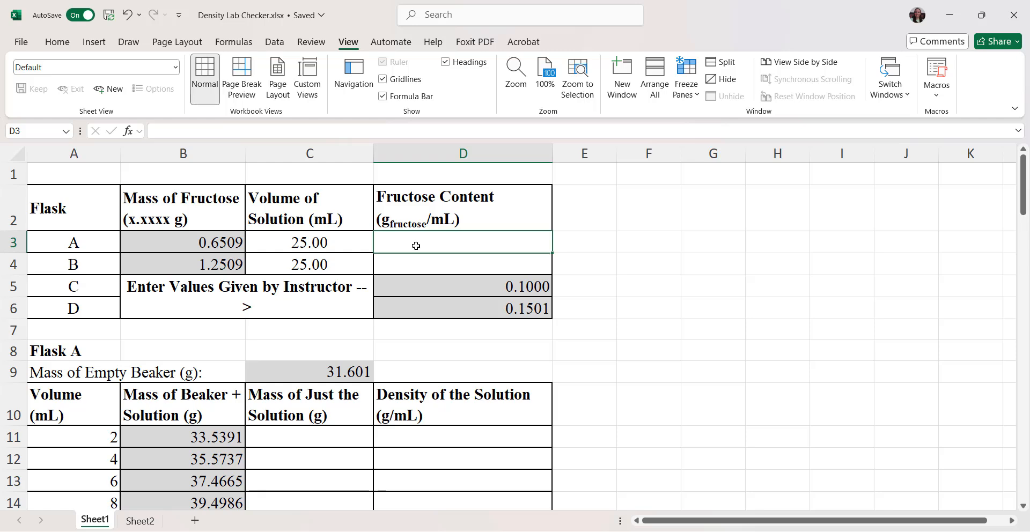
{"action": "type", "text": "=B3"}
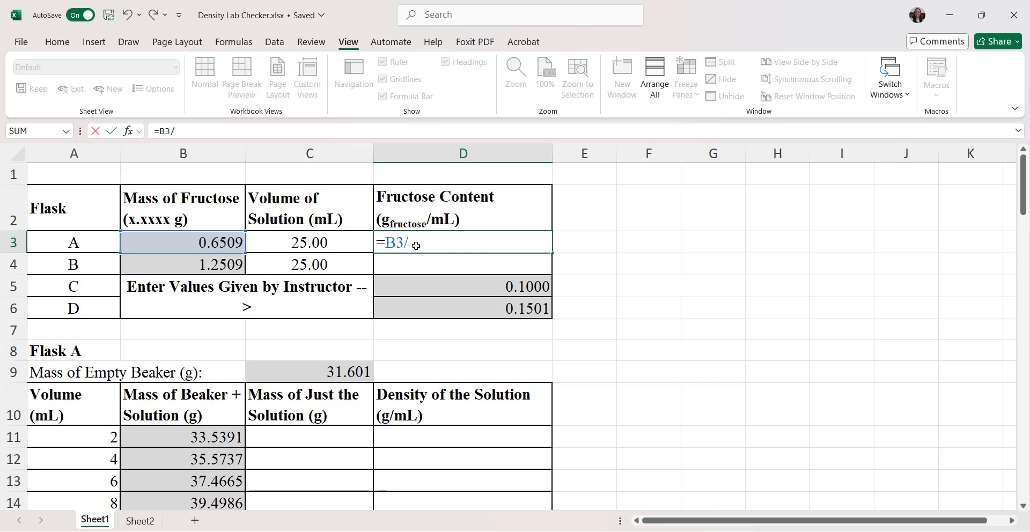
{"action": "type", "text": "/C3"}
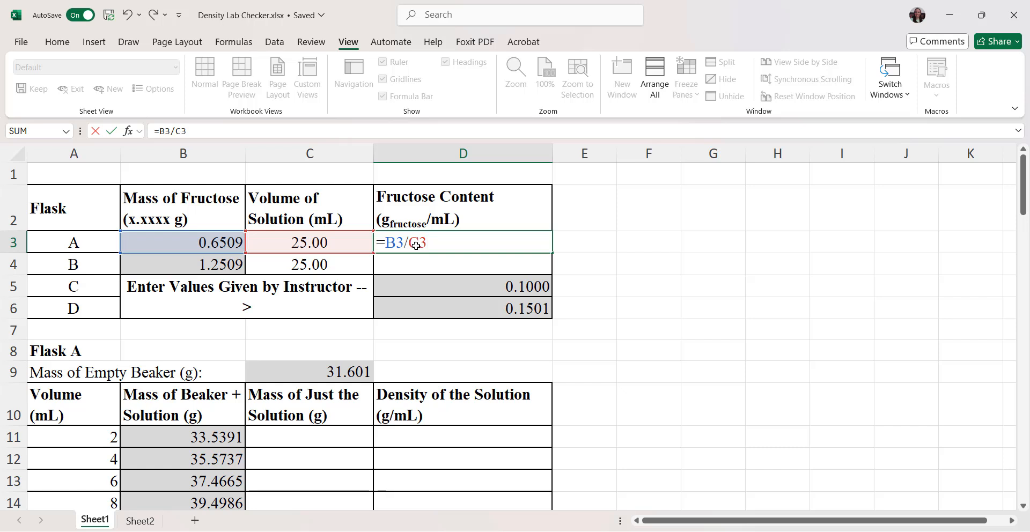
{"action": "key", "text": "Return"}
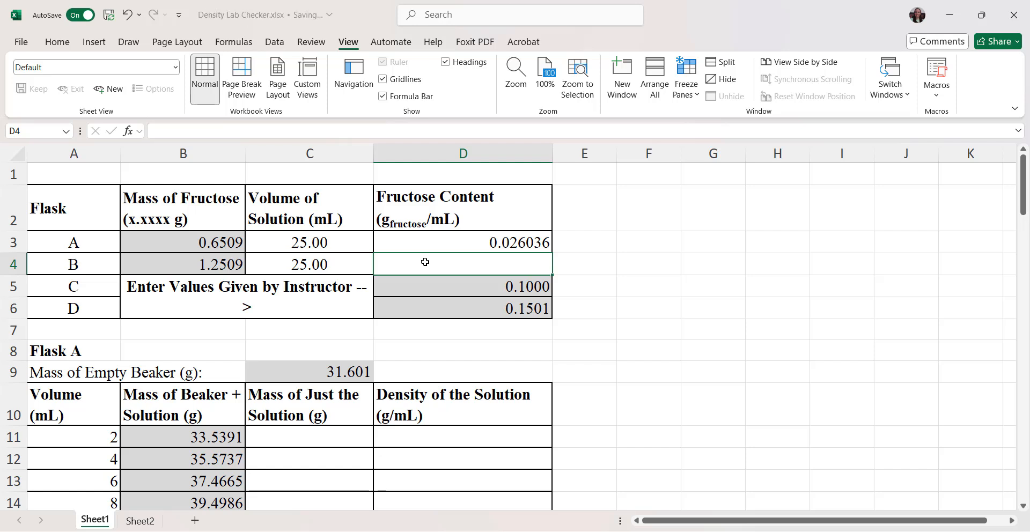
Step: Format Flask A's fructose content in D3 to show five decimal places
{"action": "left_click", "coordinate": [498, 242]}
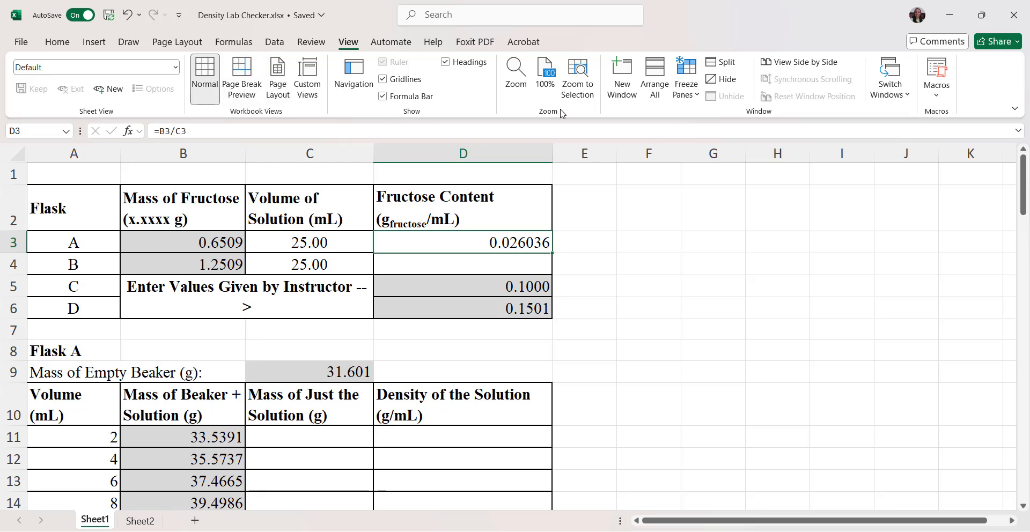
{"action": "left_click", "coordinate": [58, 41]}
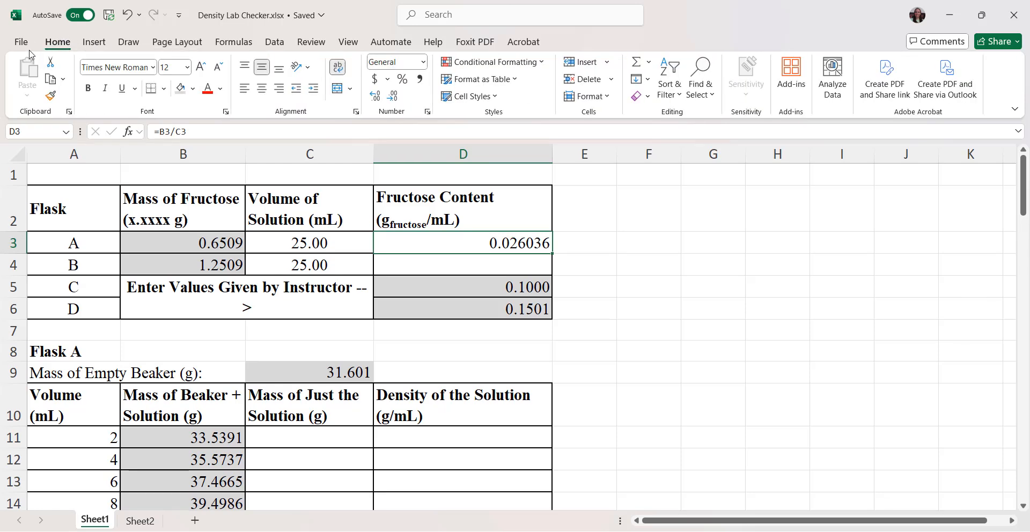
{"action": "left_click", "coordinate": [394, 102]}
{"action": "left_click", "coordinate": [379, 100]}
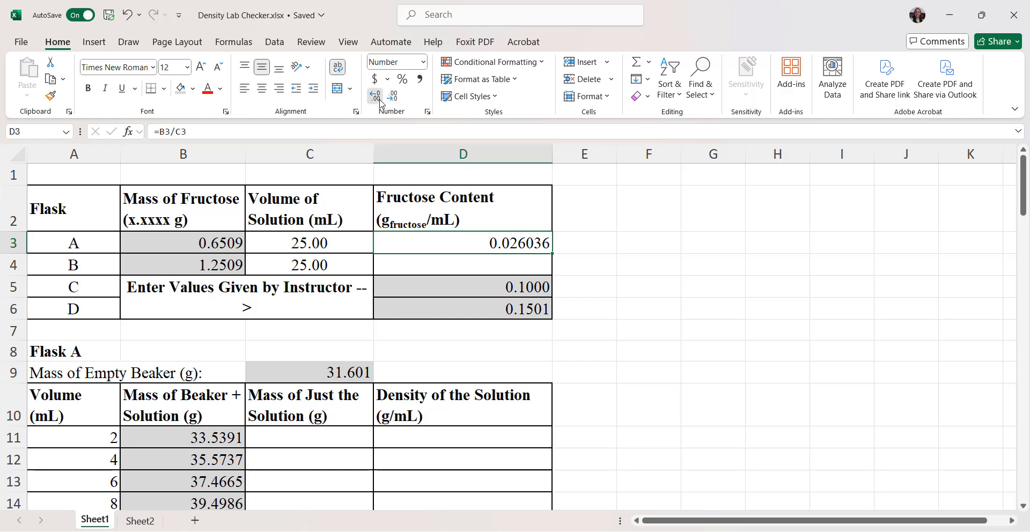
{"action": "left_click", "coordinate": [379, 101]}
{"action": "left_click", "coordinate": [379, 101]}
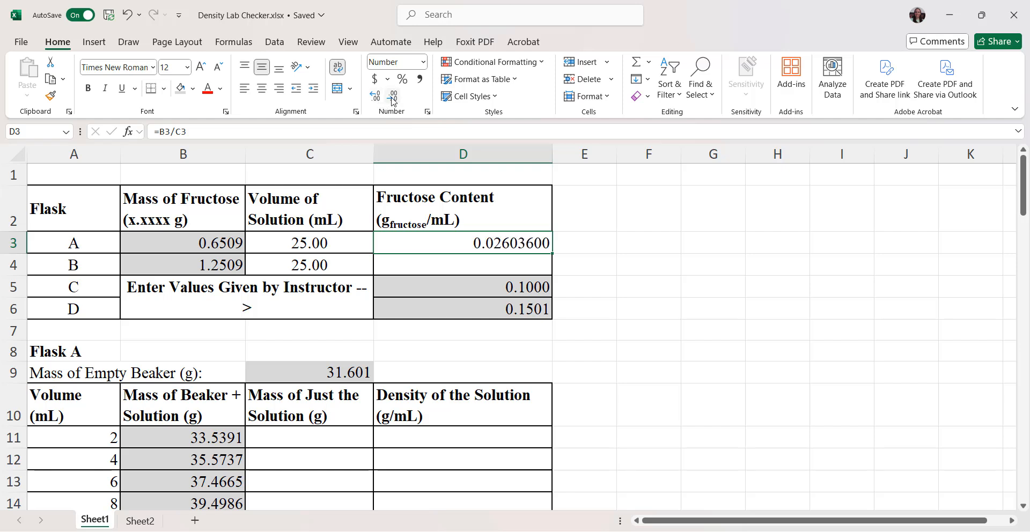
{"action": "left_click", "coordinate": [393, 101]}
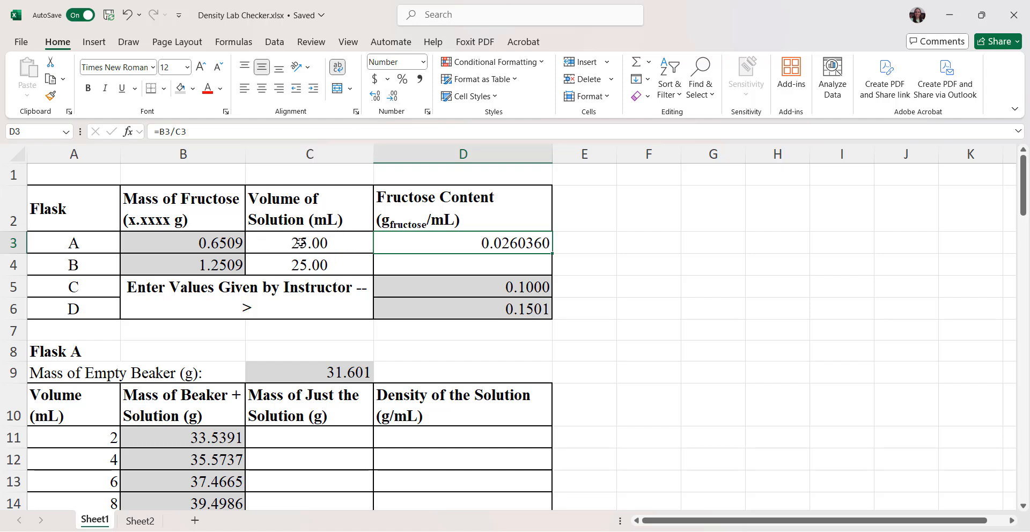
{"action": "left_click", "coordinate": [393, 100]}
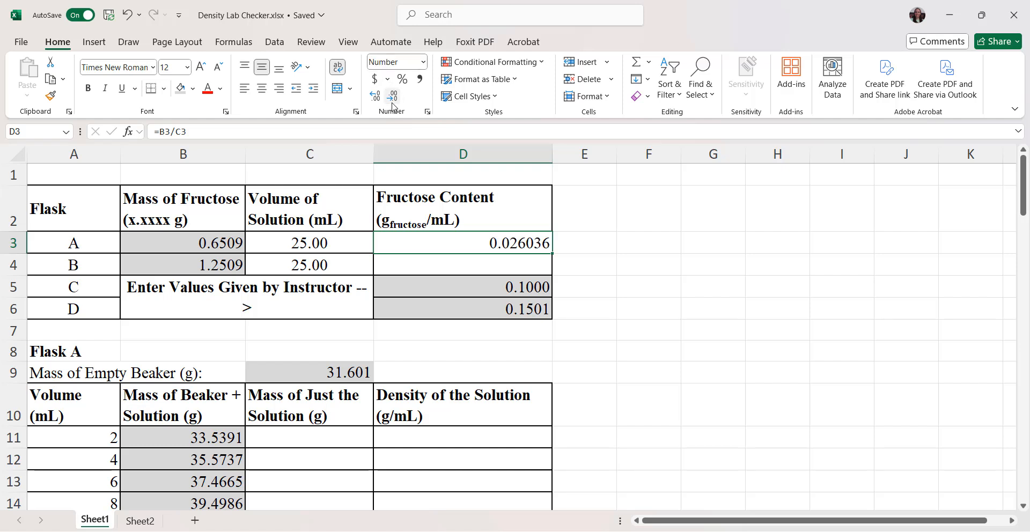
{"action": "left_click", "coordinate": [392, 99]}
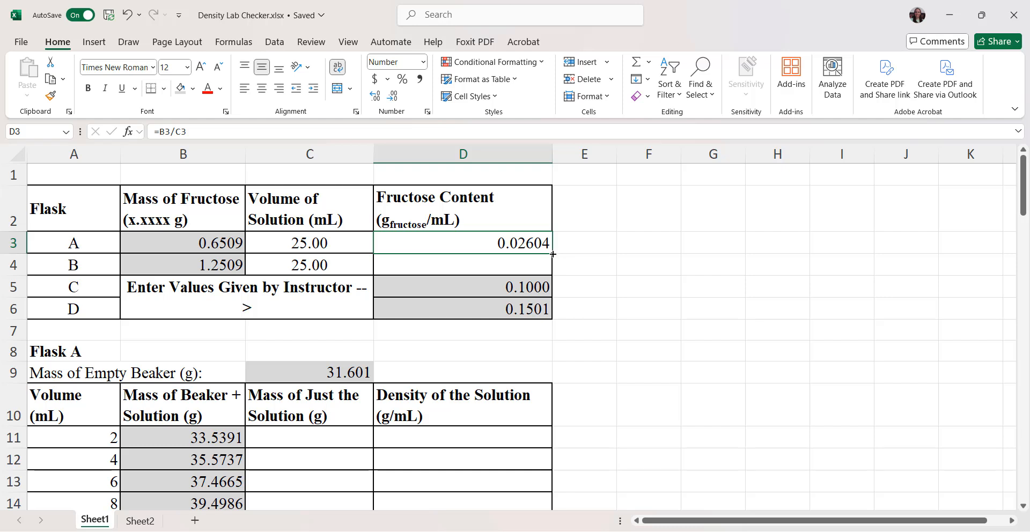
Step: Fill the fructose content formula from D3 down to D4 for Flask B
{"action": "left_click_drag", "start_coordinate": [551, 255], "coordinate": [551, 269]}
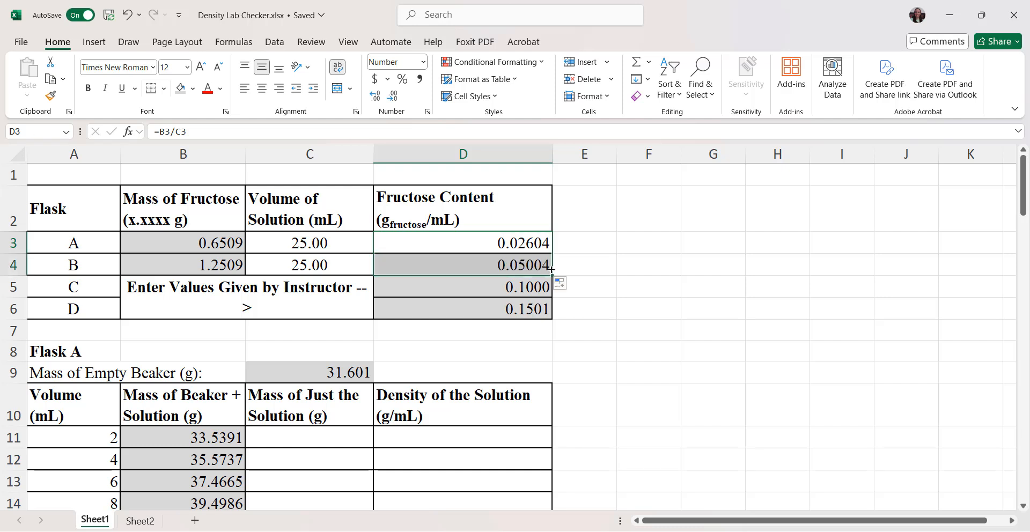
{"action": "left_click", "coordinate": [538, 343]}
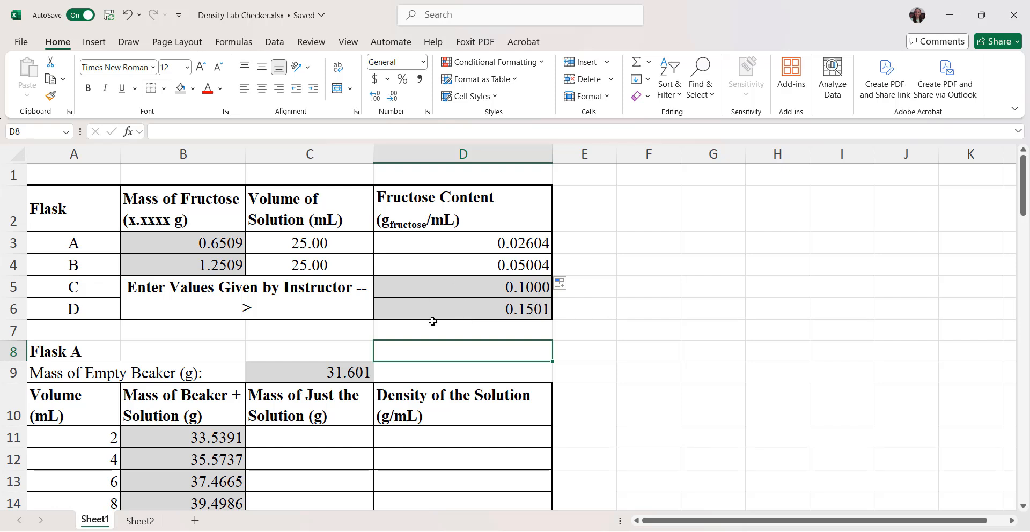
{"action": "left_click", "coordinate": [579, 328]}
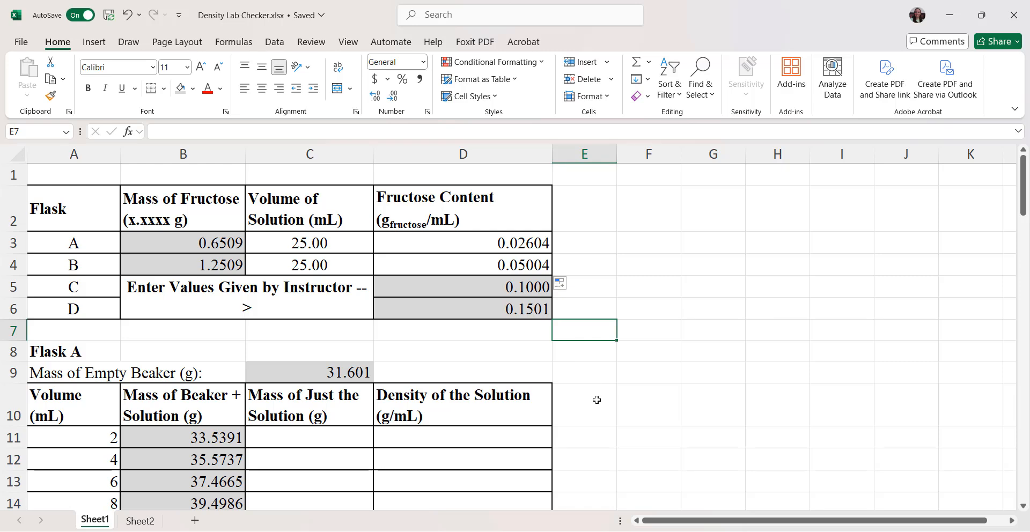
Step: Calculate the mass of just the solution for Flask A's 2 mL row in C11 with =B11-$C$9
{"action": "scroll", "coordinate": [596, 399], "scroll_direction": "down", "scroll_amount": 3}
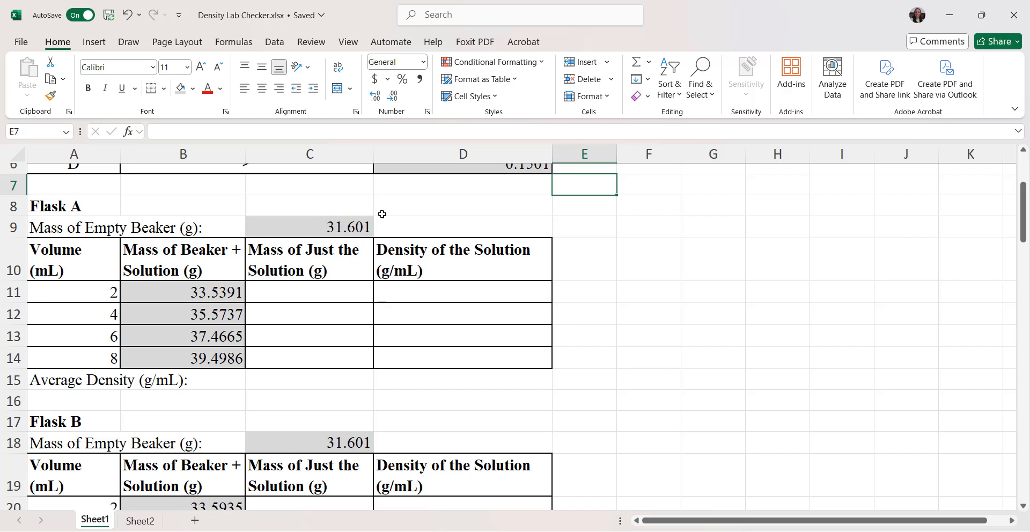
{"action": "scroll", "coordinate": [326, 453], "scroll_direction": "down", "scroll_amount": 7}
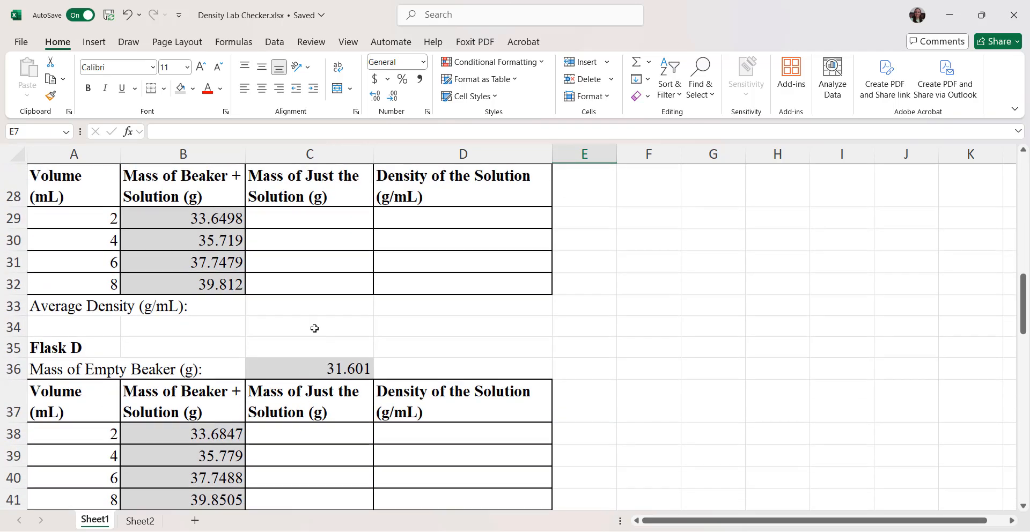
{"action": "scroll", "coordinate": [333, 402], "scroll_direction": "up", "scroll_amount": 9}
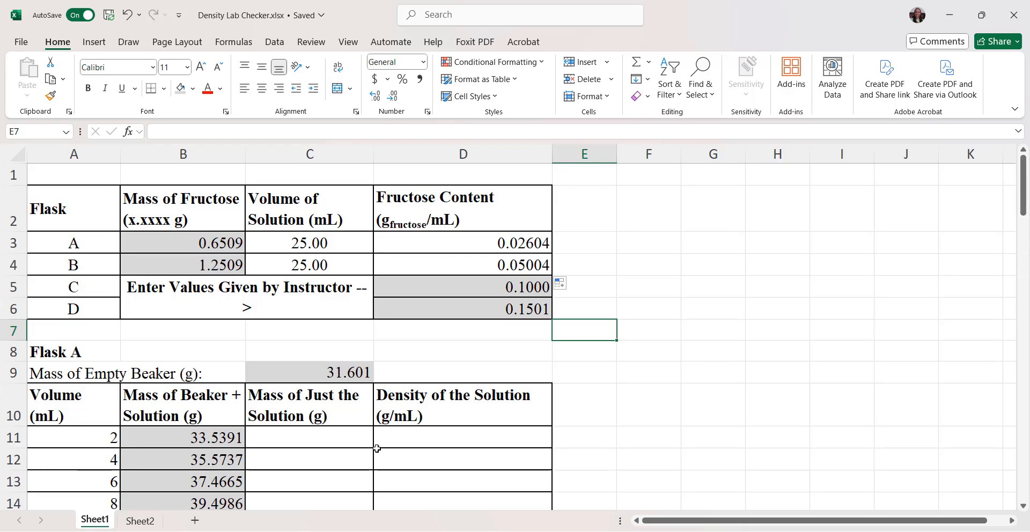
{"action": "scroll", "coordinate": [375, 444], "scroll_direction": "down", "scroll_amount": 1}
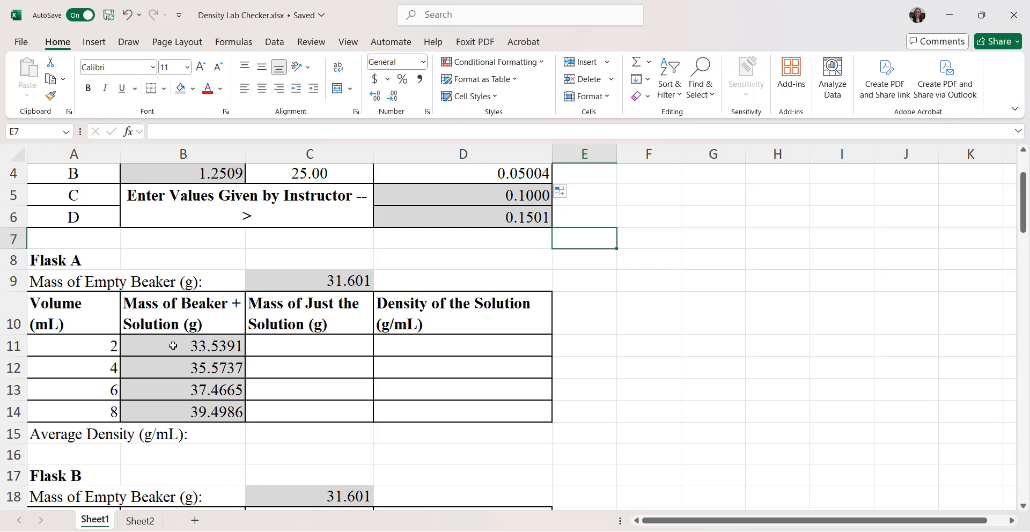
{"action": "left_click", "coordinate": [326, 352]}
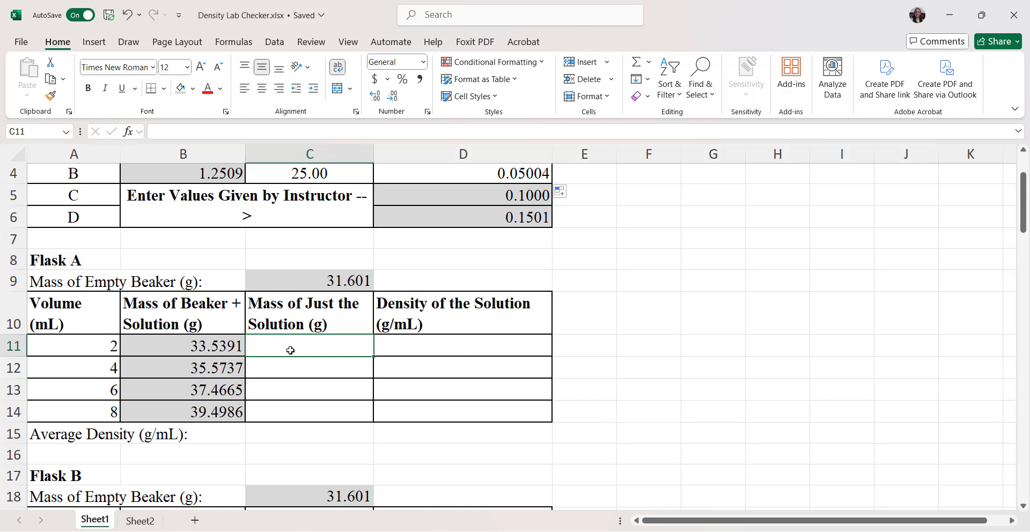
{"action": "type", "text": "="}
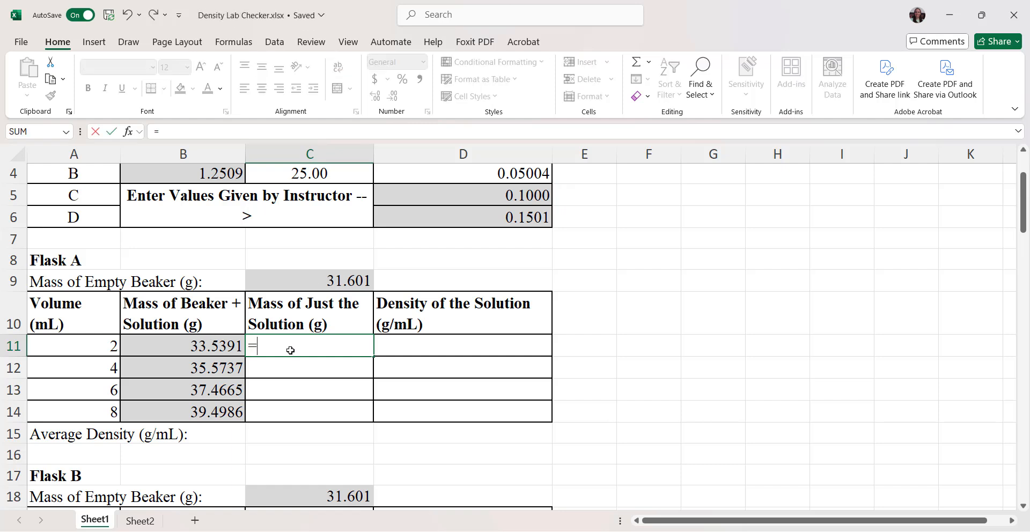
{"action": "type", "text": "B11-"}
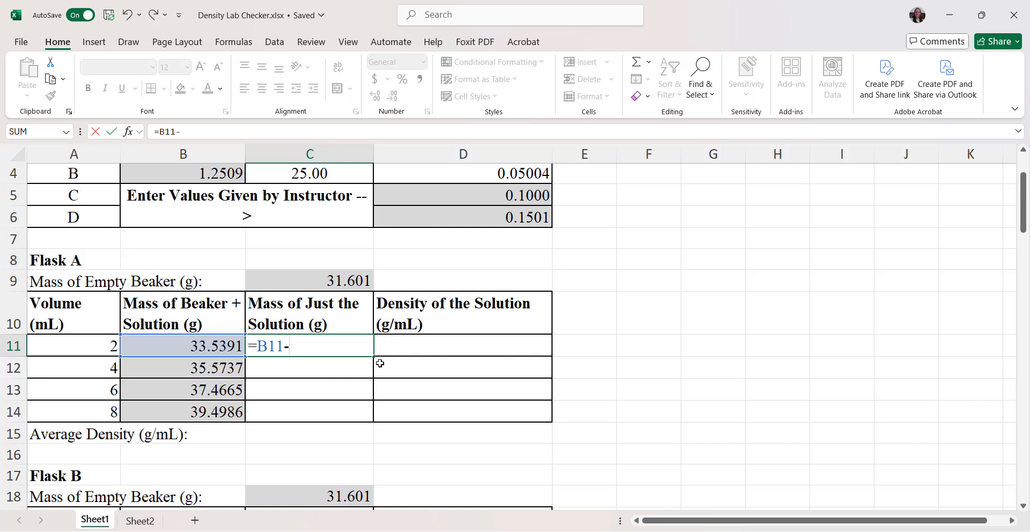
{"action": "type", "text": "$"}
{"action": "type", "text": "C$9"}
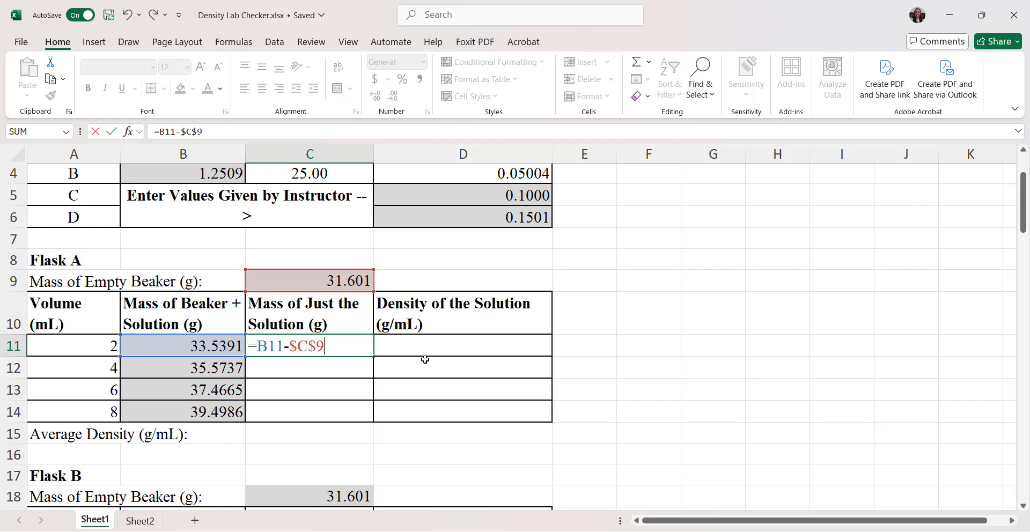
{"action": "key", "text": "Return"}
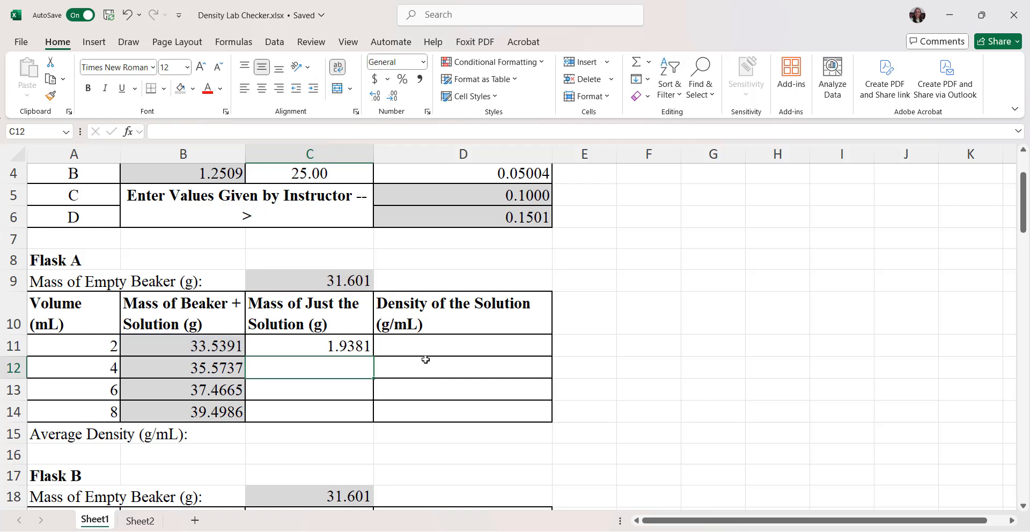
Step: Fill the solution mass formula from C11 down through C14 and check the copied formula's references in C14
{"action": "left_click", "coordinate": [324, 349]}
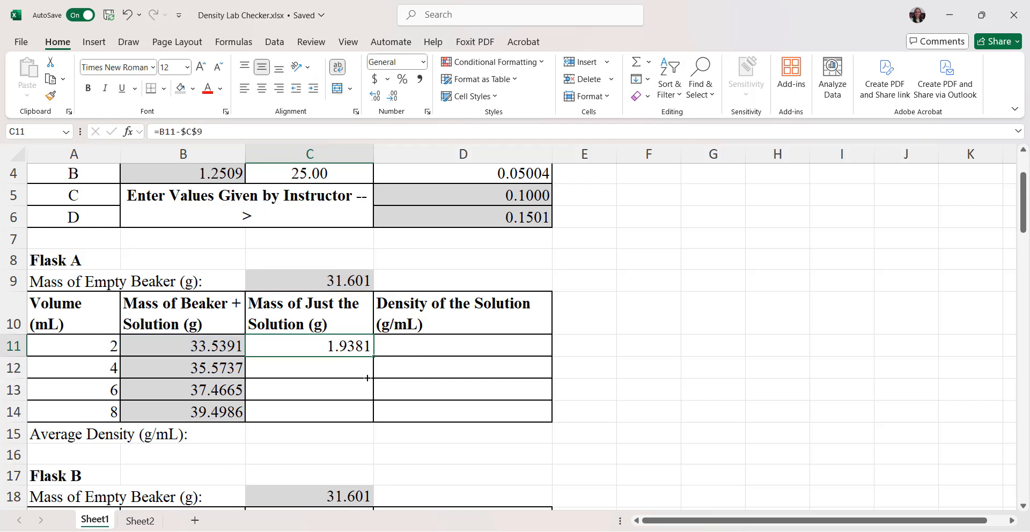
{"action": "left_click_drag", "start_coordinate": [366, 378], "coordinate": [367, 421]}
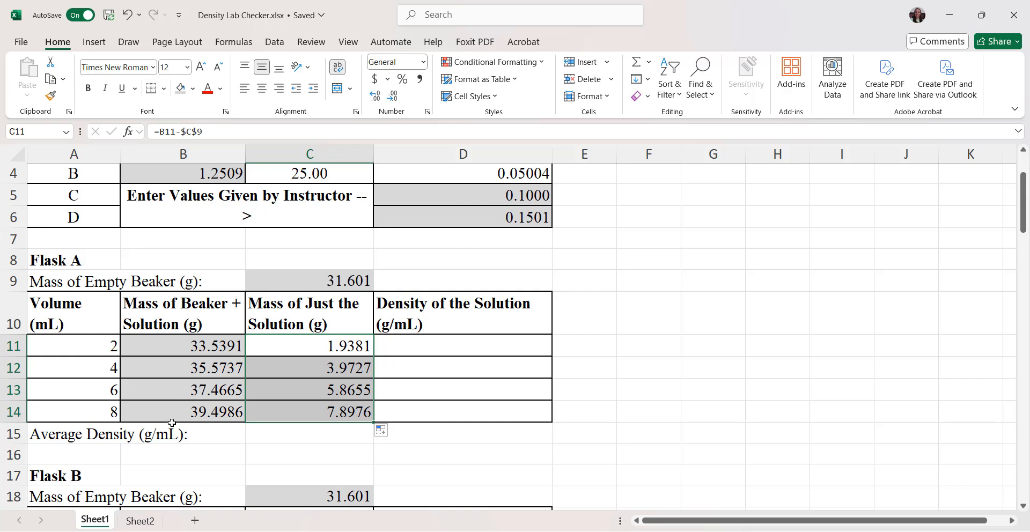
{"action": "left_click", "coordinate": [327, 418]}
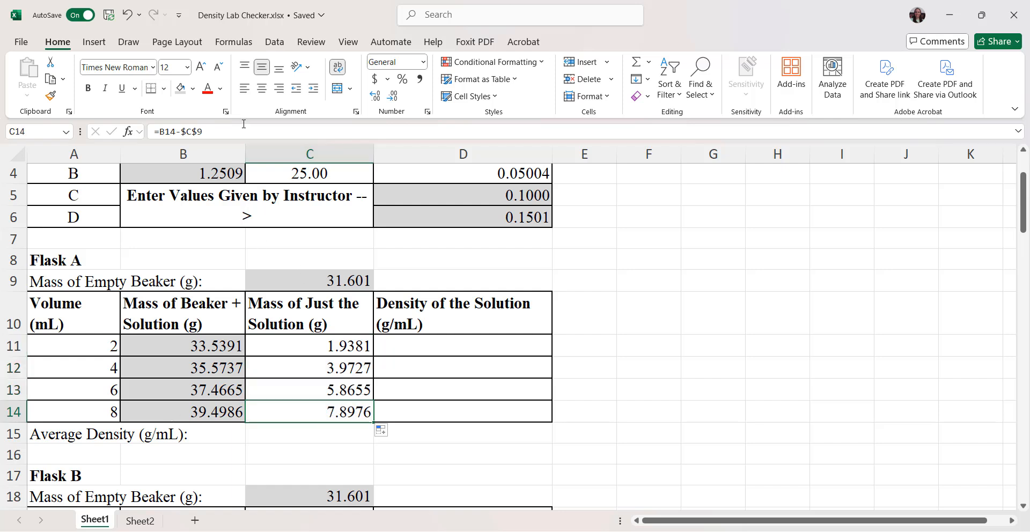
{"action": "left_click", "coordinate": [243, 128]}
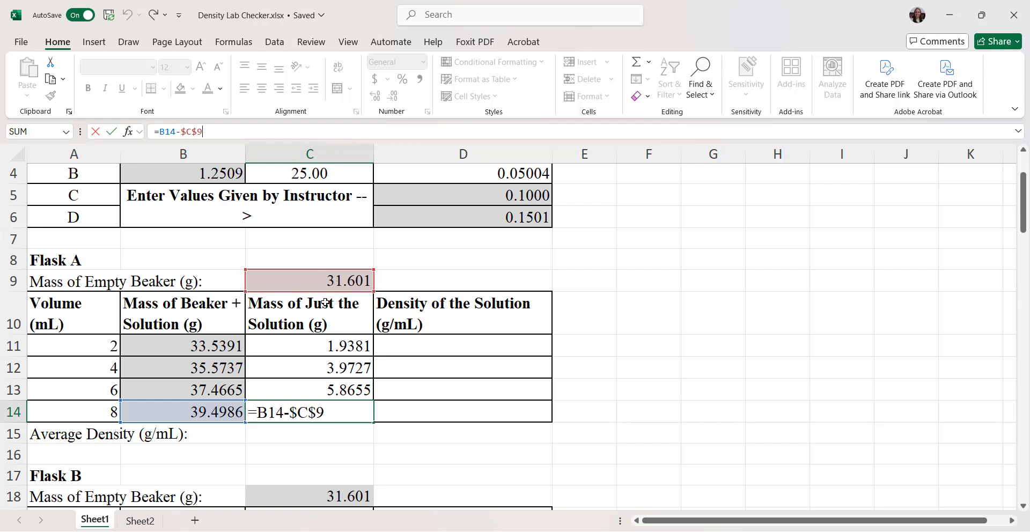
{"action": "key", "text": "Return"}
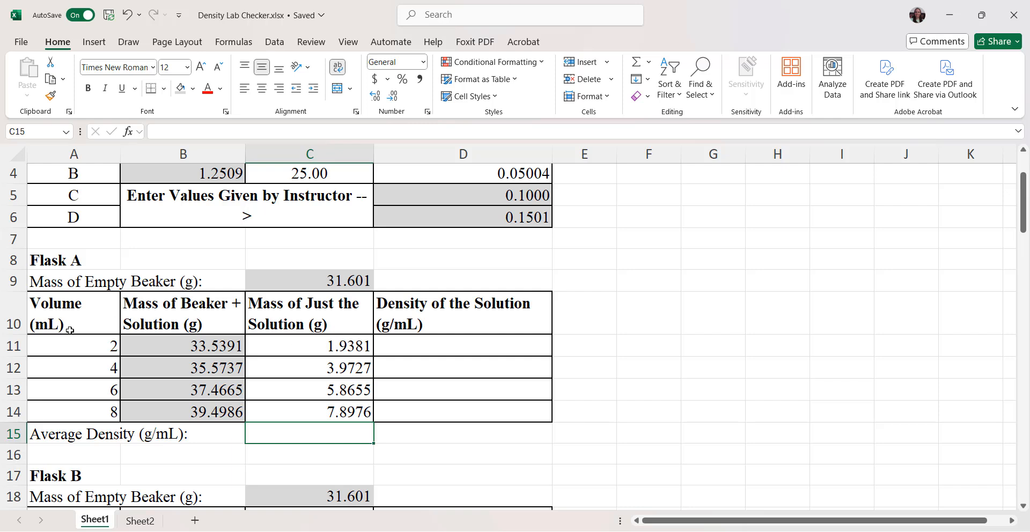
Step: Calculate the solution density for Flask A's 2 mL row in D11 with the formula =C11/A11
{"action": "left_click", "coordinate": [415, 349]}
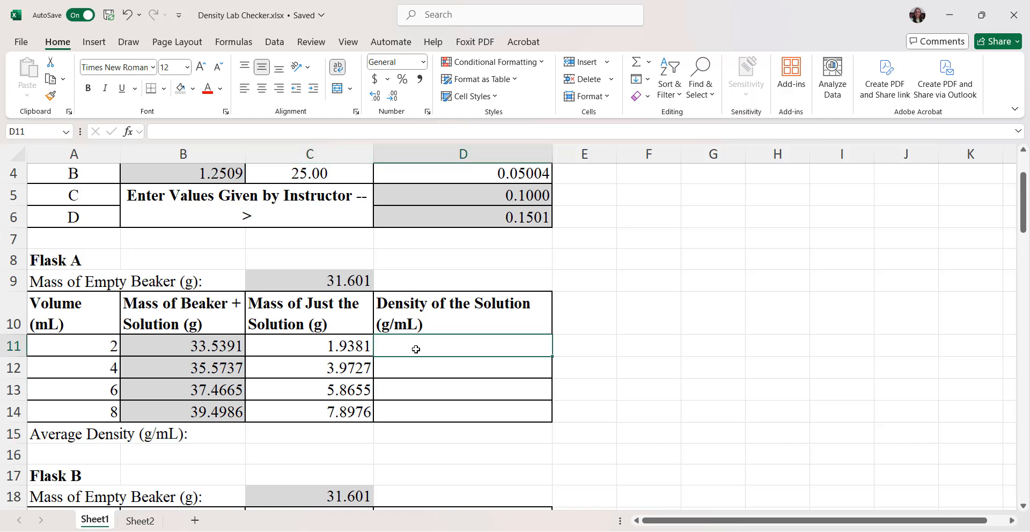
{"action": "type", "text": "="}
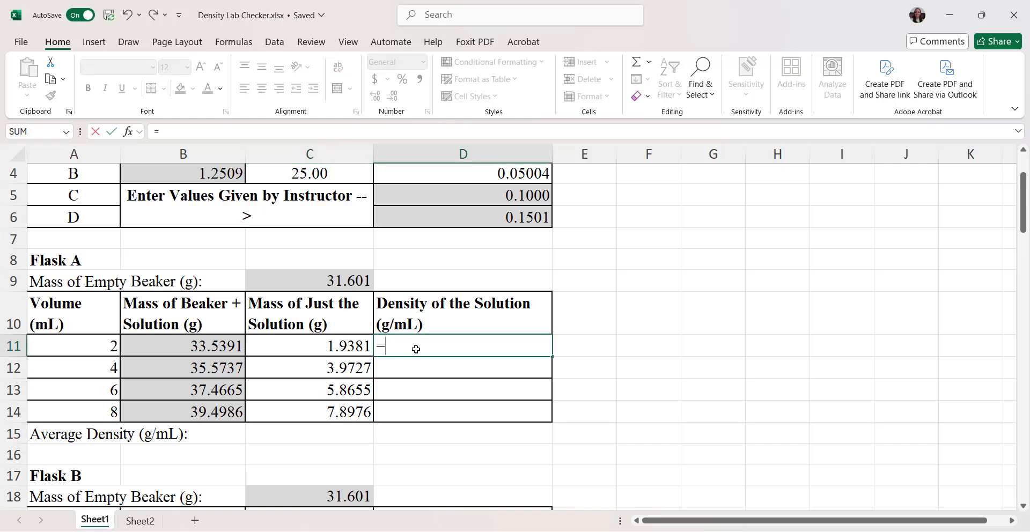
{"action": "type", "text": "D"}
{"action": "key", "text": "BackSpace"}
{"action": "type", "text": "C"}
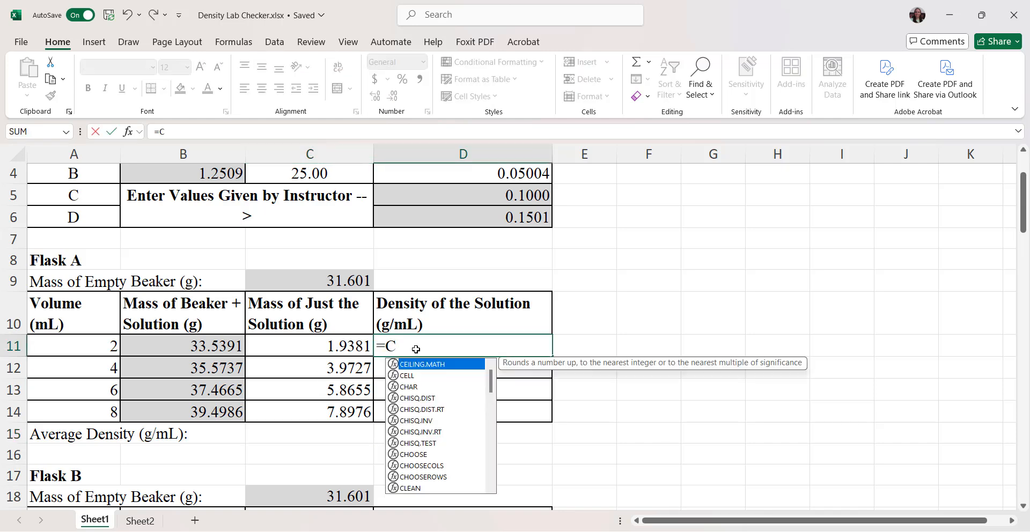
{"action": "type", "text": "11"}
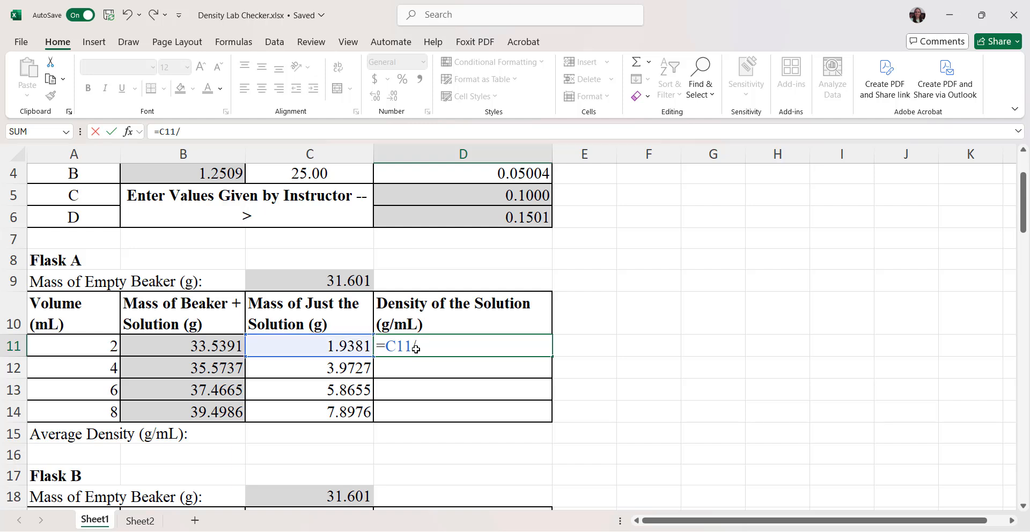
{"action": "type", "text": "/A11"}
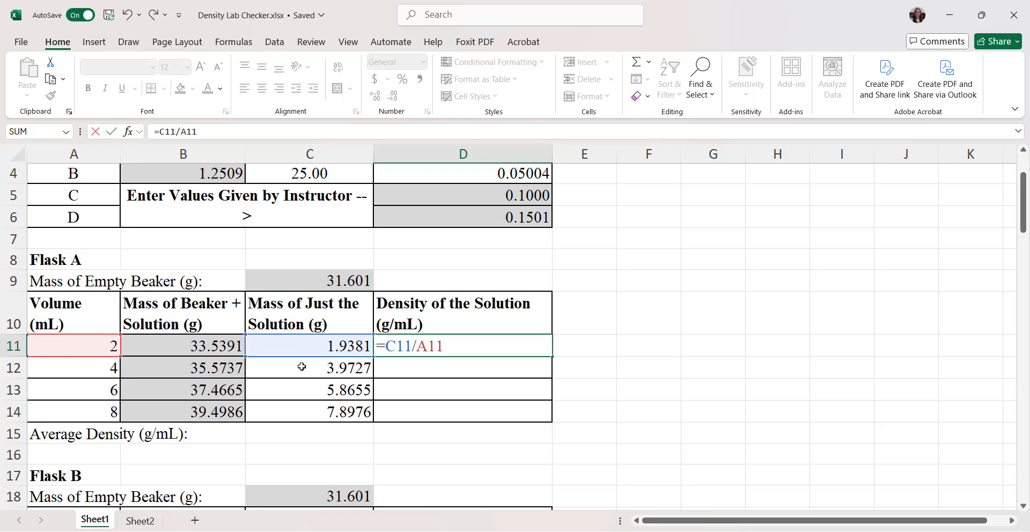
{"action": "key", "text": "Return"}
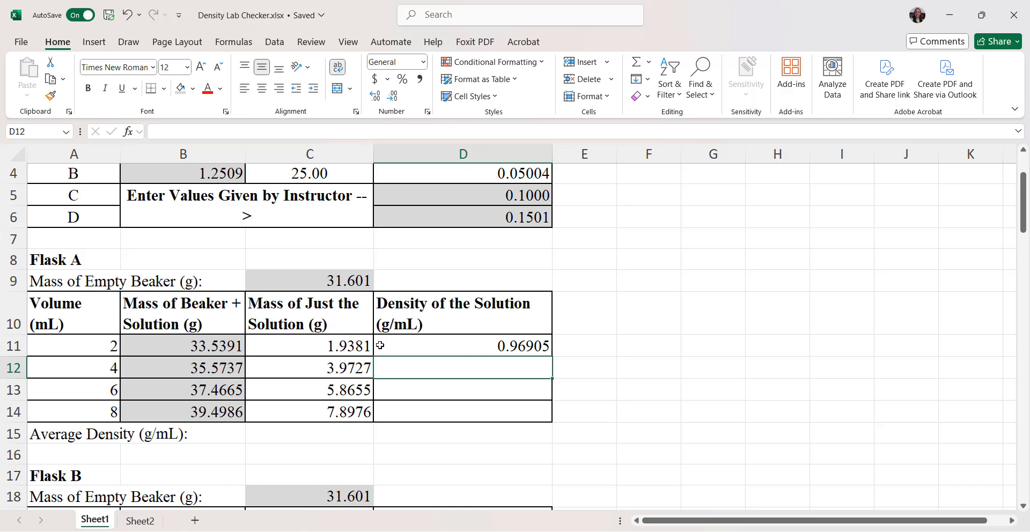
Step: Fill the solution density formula from D11 down through D14 for Flask A's remaining volumes
{"action": "left_click", "coordinate": [513, 346]}
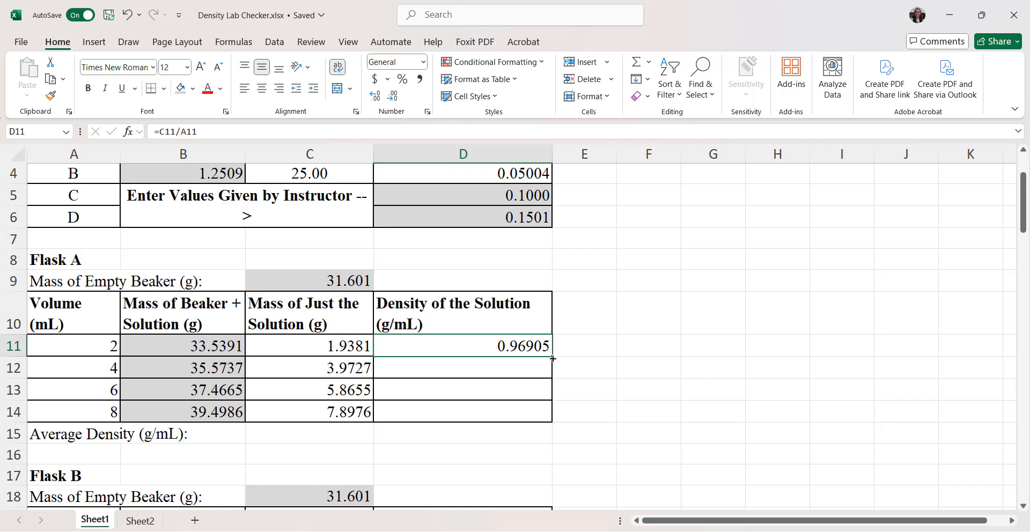
{"action": "left_click_drag", "start_coordinate": [553, 357], "coordinate": [552, 423]}
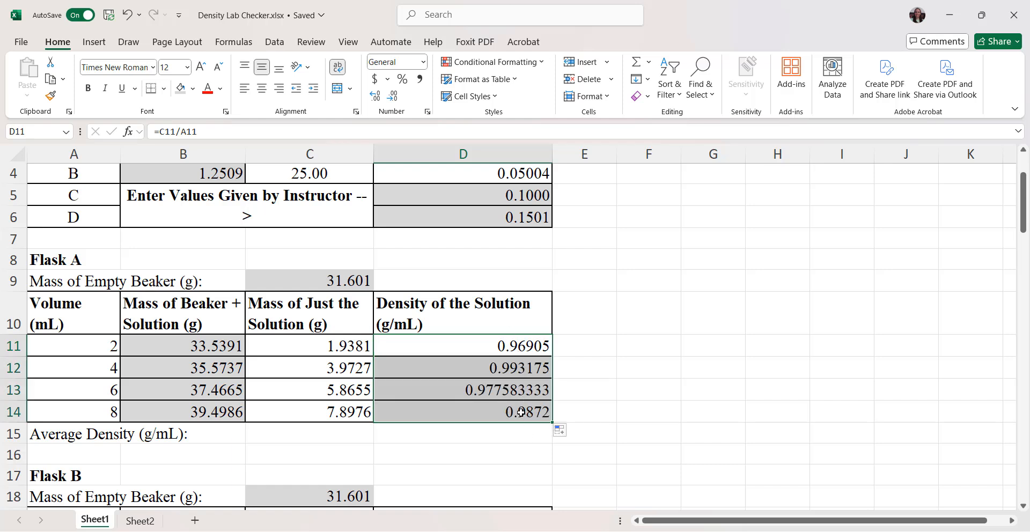
{"action": "left_click", "coordinate": [476, 424]}
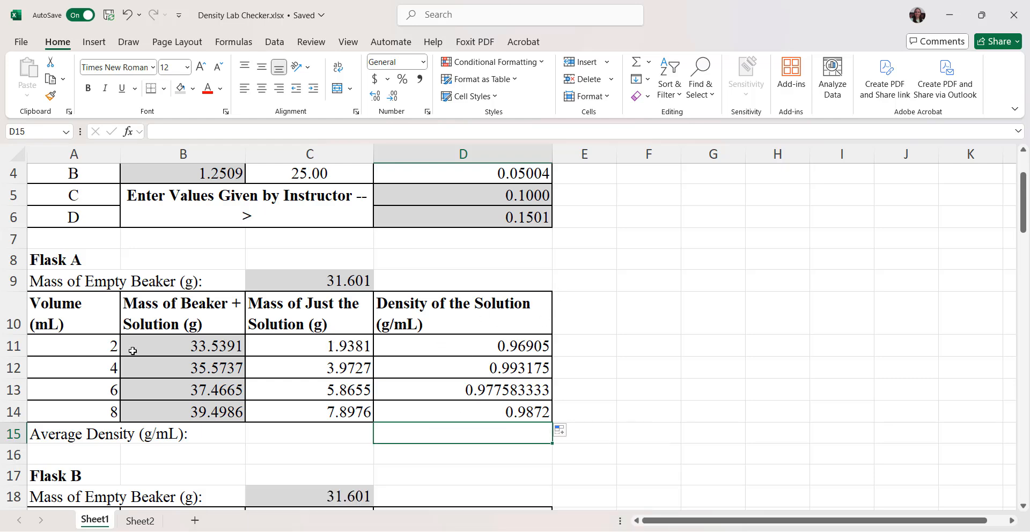
Step: Format Flask A's volumes in A11:A14 to show two decimal places
{"action": "left_click_drag", "start_coordinate": [77, 347], "coordinate": [75, 403]}
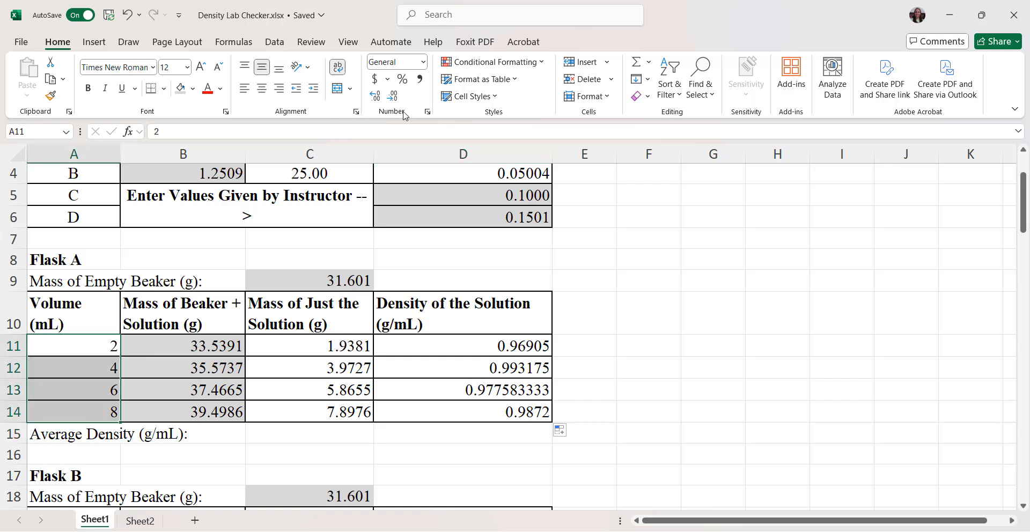
{"action": "left_click", "coordinate": [377, 98]}
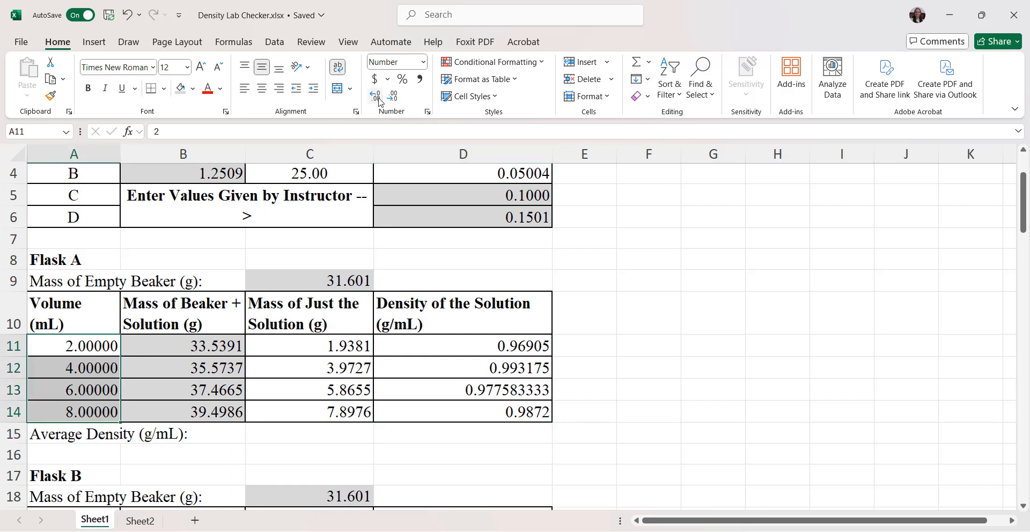
{"action": "left_click", "coordinate": [391, 98]}
{"action": "left_click", "coordinate": [392, 99]}
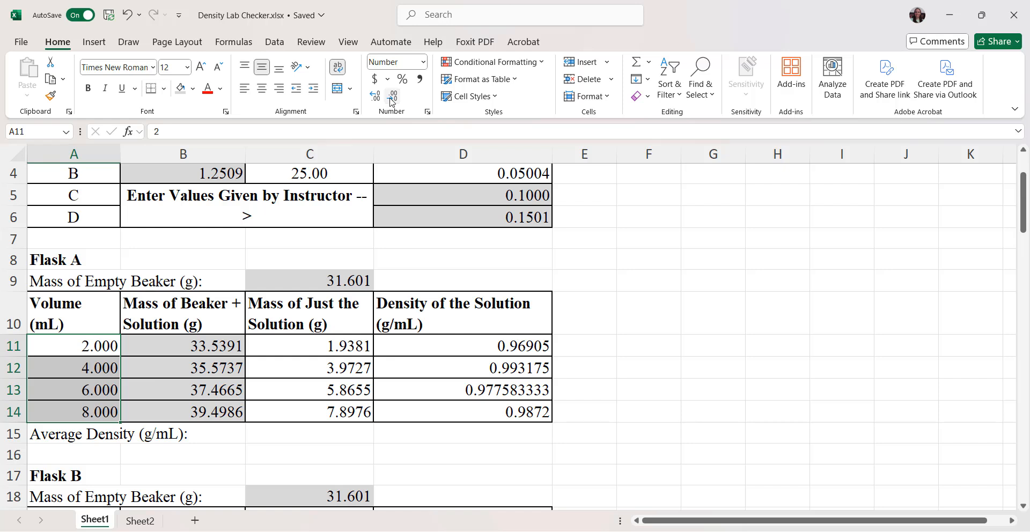
{"action": "left_click", "coordinate": [391, 99]}
{"action": "left_click", "coordinate": [622, 365]}
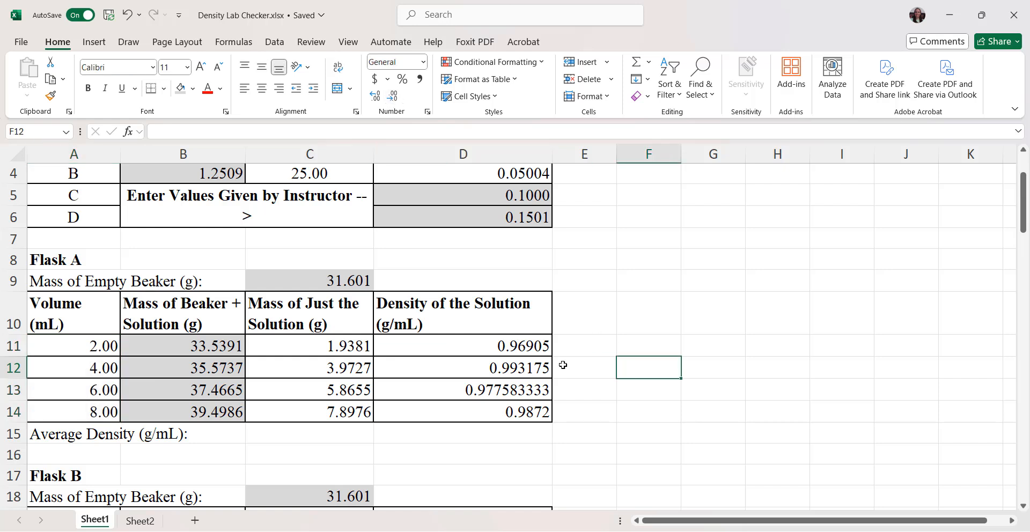
Step: Format Flask A's solution densities in D11:D14 to show three decimal places
{"action": "left_click_drag", "start_coordinate": [474, 344], "coordinate": [466, 413]}
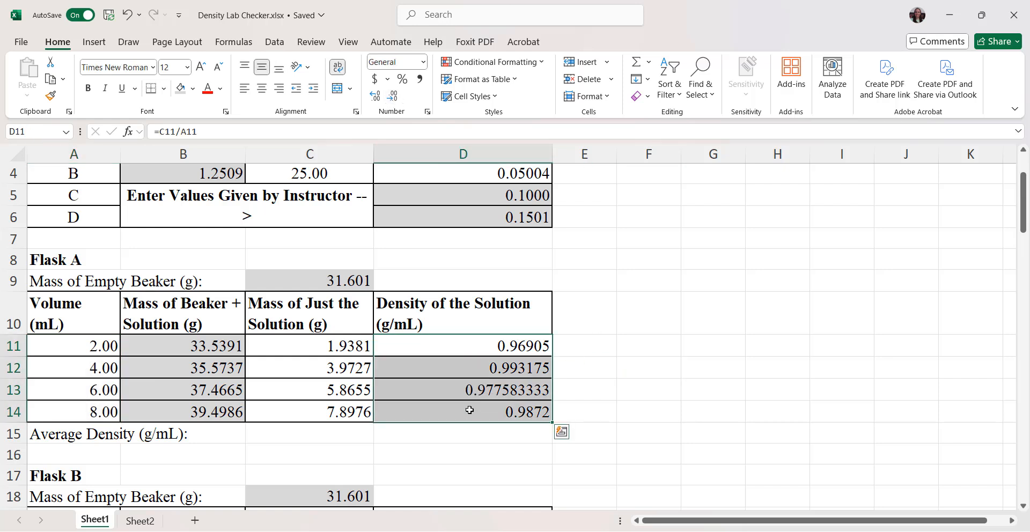
{"action": "left_click", "coordinate": [380, 99]}
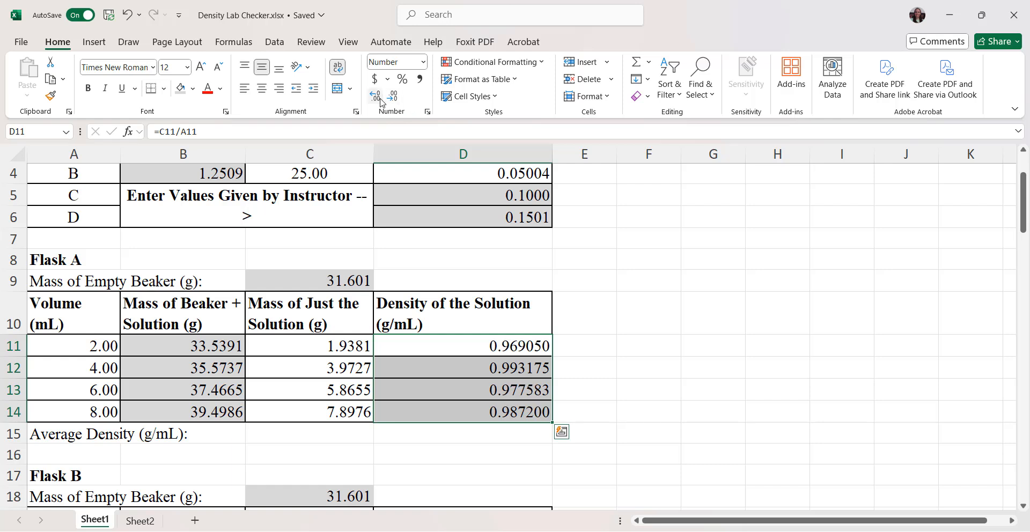
{"action": "left_click", "coordinate": [391, 98]}
{"action": "left_click", "coordinate": [392, 99]}
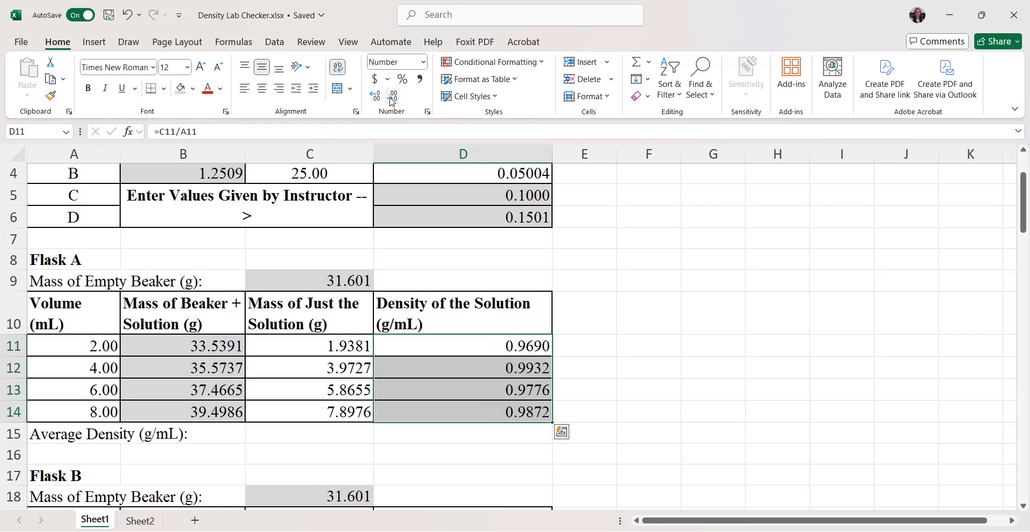
{"action": "left_click", "coordinate": [391, 98]}
{"action": "left_click", "coordinate": [646, 410]}
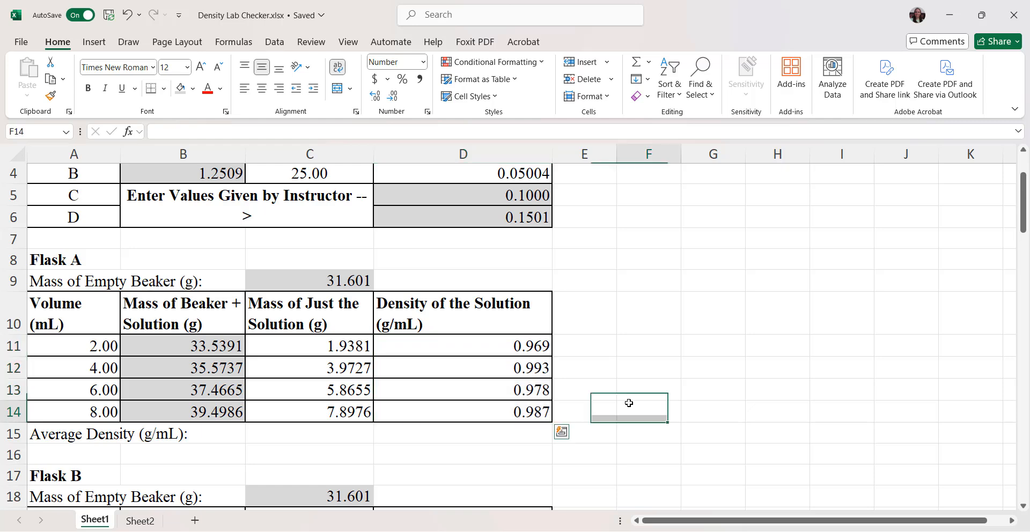
Step: Copy Flask A's solution mass formula from C11 into C20 for Flask B's 2 mL row
{"action": "scroll", "coordinate": [378, 410], "scroll_direction": "down", "scroll_amount": 2}
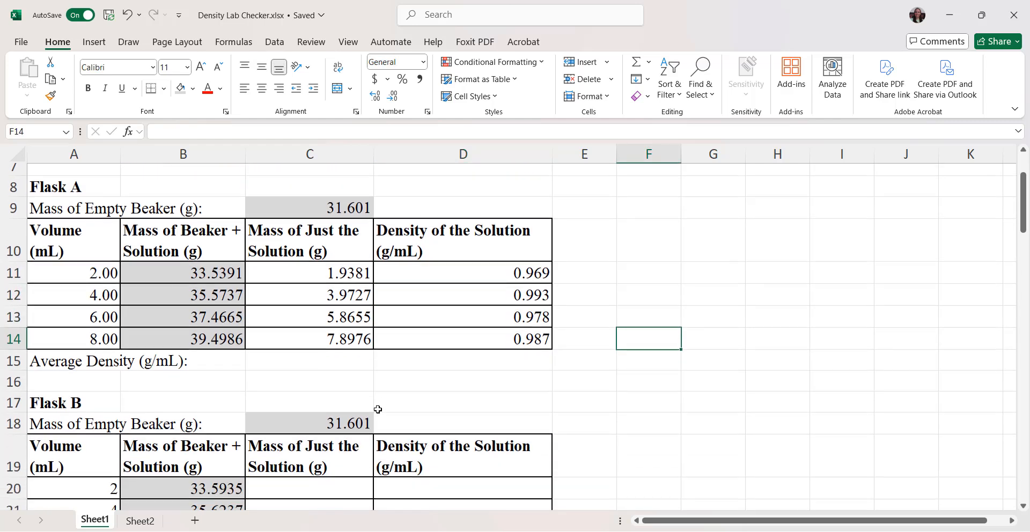
{"action": "scroll", "coordinate": [462, 343], "scroll_direction": "down", "scroll_amount": 1}
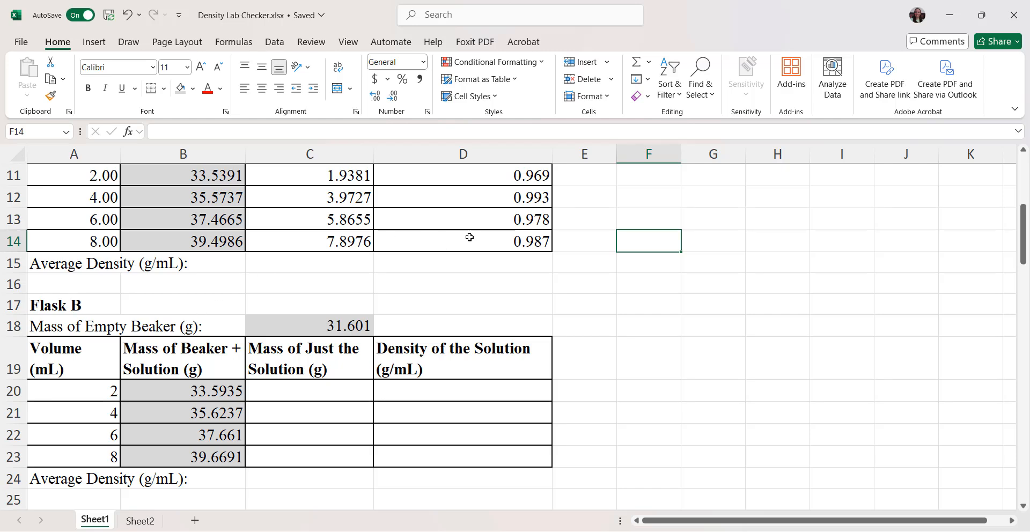
{"action": "scroll", "coordinate": [470, 276], "scroll_direction": "up", "scroll_amount": 1}
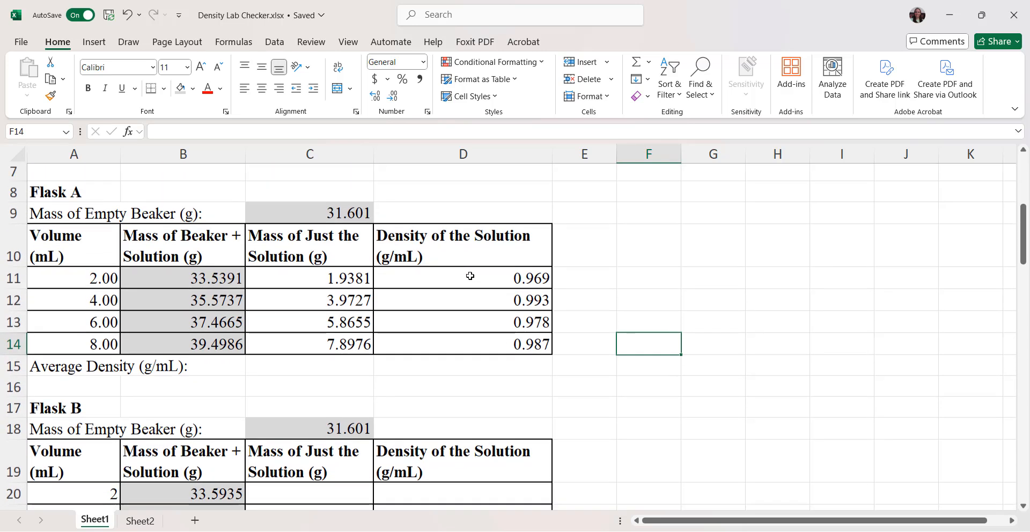
{"action": "scroll", "coordinate": [470, 276], "scroll_direction": "down", "scroll_amount": 1}
{"action": "scroll", "coordinate": [334, 296], "scroll_direction": "up", "scroll_amount": 1}
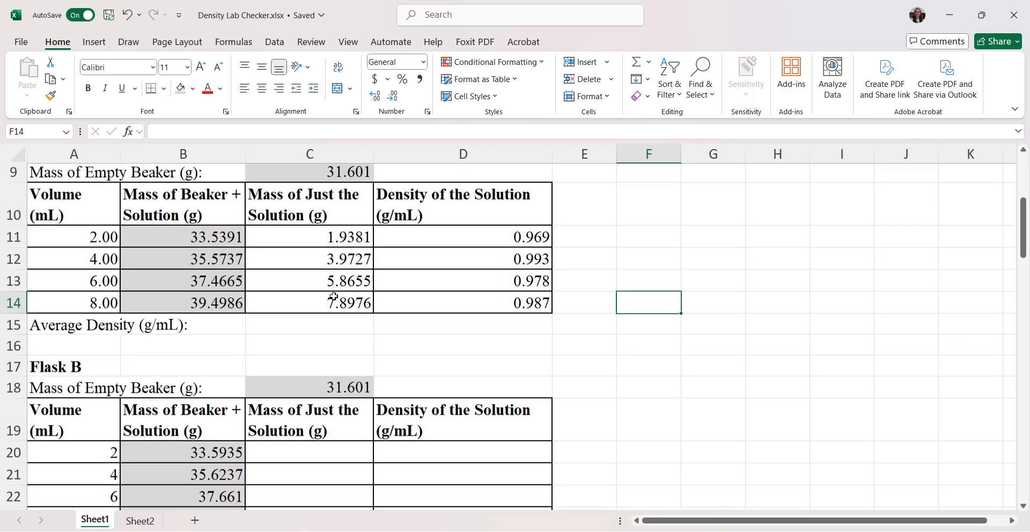
{"action": "left_click", "coordinate": [305, 240]}
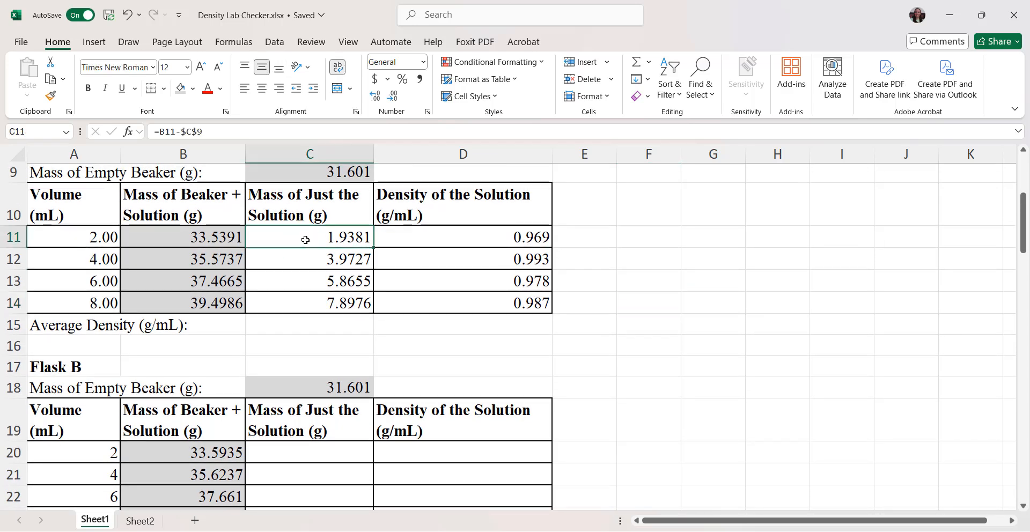
{"action": "key", "text": "ctrl+c"}
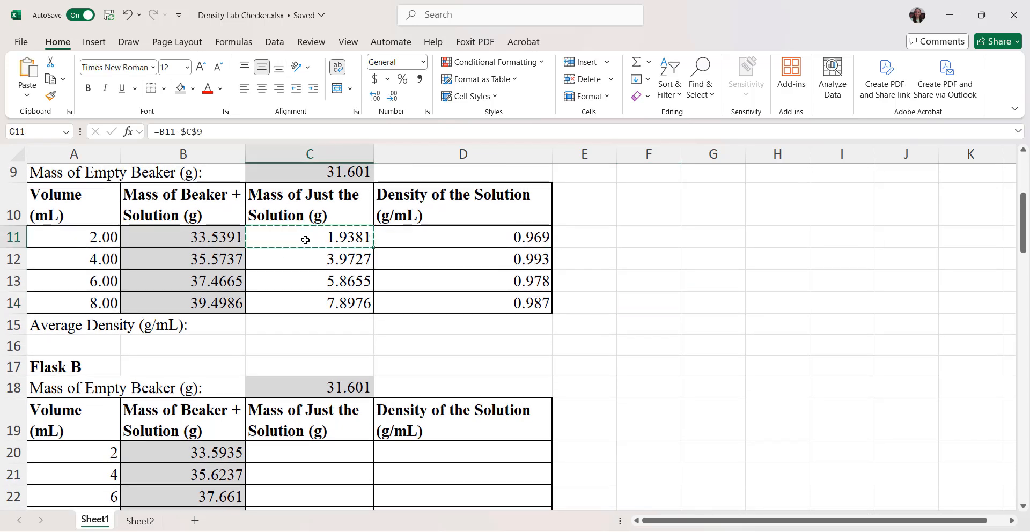
{"action": "left_click", "coordinate": [277, 456]}
{"action": "key", "text": "ctrl+v"}
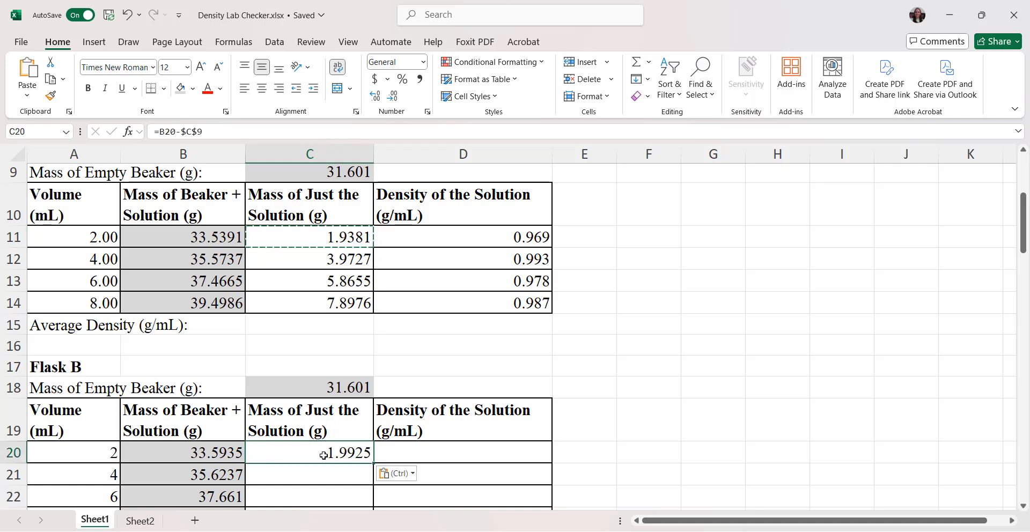
Step: Correct the solution mass formula in C20 to =B20-$C$18 for Flask B's empty beaker and fill it down through C23
{"action": "left_click", "coordinate": [215, 131]}
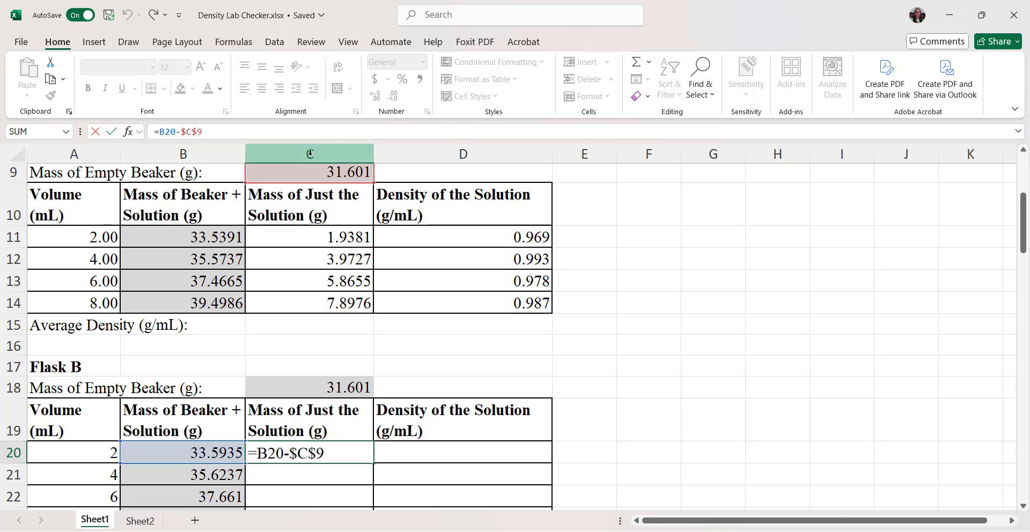
{"action": "scroll", "coordinate": [310, 389], "scroll_direction": "down", "scroll_amount": 3}
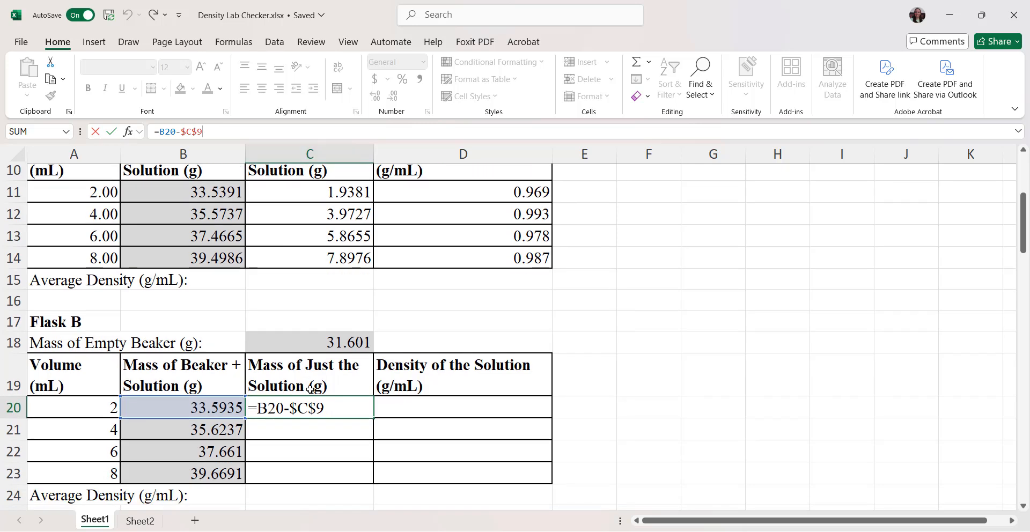
{"action": "scroll", "coordinate": [317, 424], "scroll_direction": "down", "scroll_amount": 6}
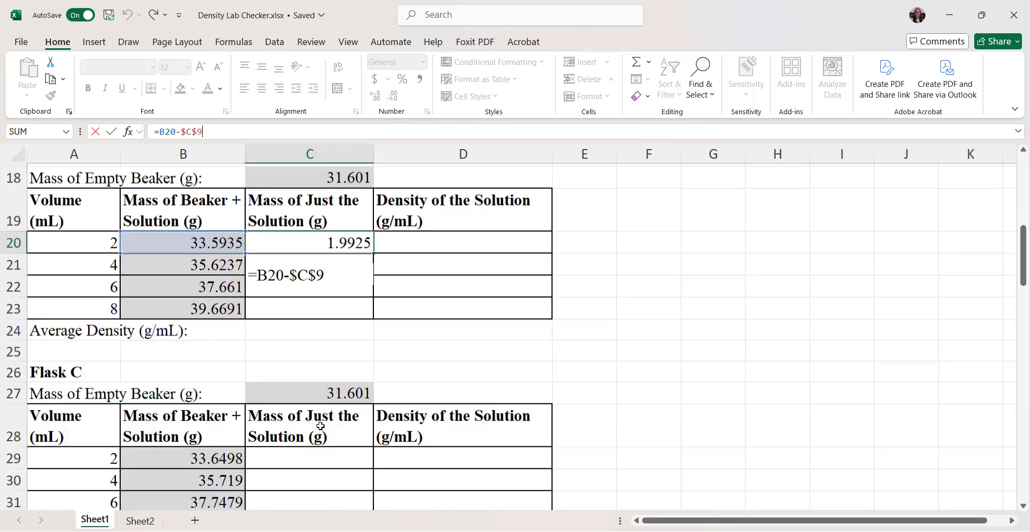
{"action": "scroll", "coordinate": [315, 298], "scroll_direction": "up", "scroll_amount": 3}
{"action": "scroll", "coordinate": [315, 297], "scroll_direction": "up", "scroll_amount": 10}
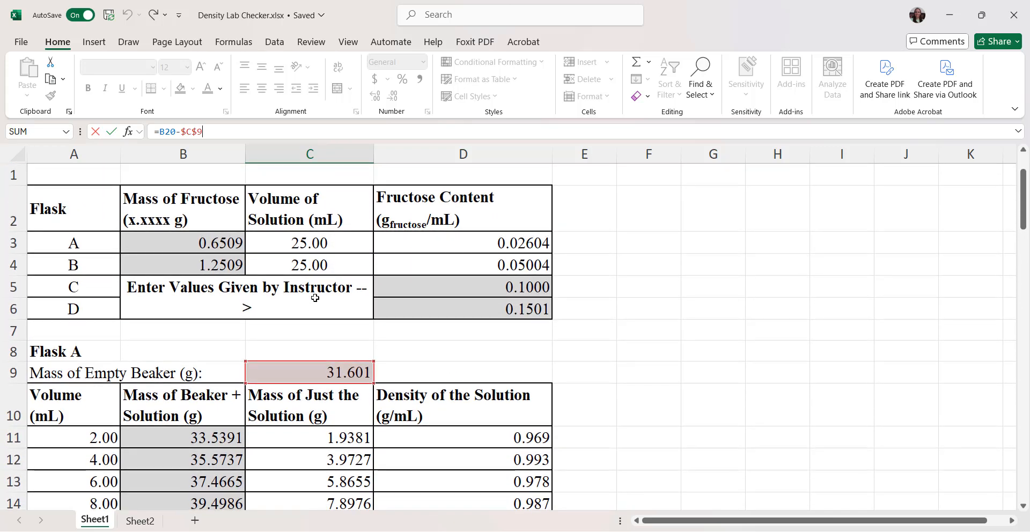
{"action": "scroll", "coordinate": [315, 297], "scroll_direction": "down", "scroll_amount": 4}
{"action": "scroll", "coordinate": [315, 297], "scroll_direction": "down", "scroll_amount": 1}
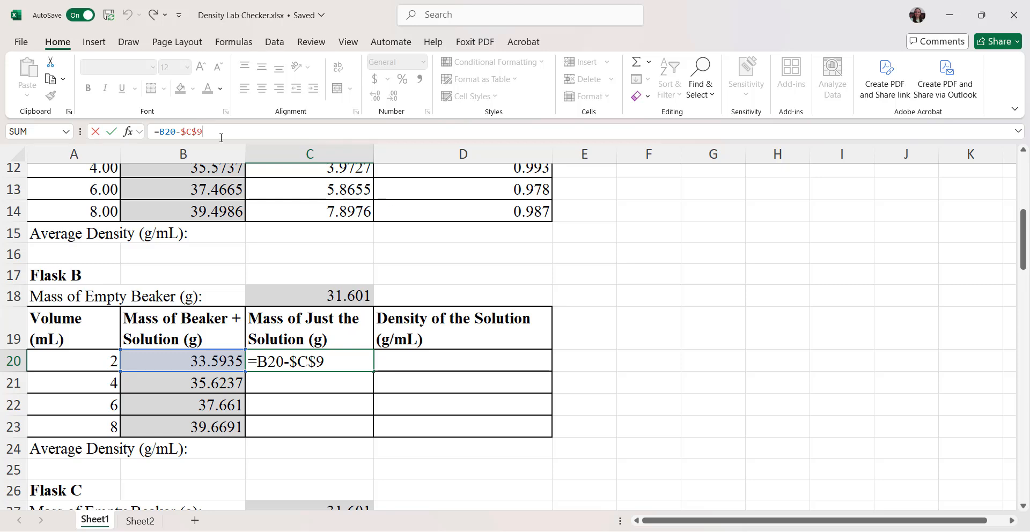
{"action": "key", "text": "BackSpace"}
{"action": "type", "text": "18"}
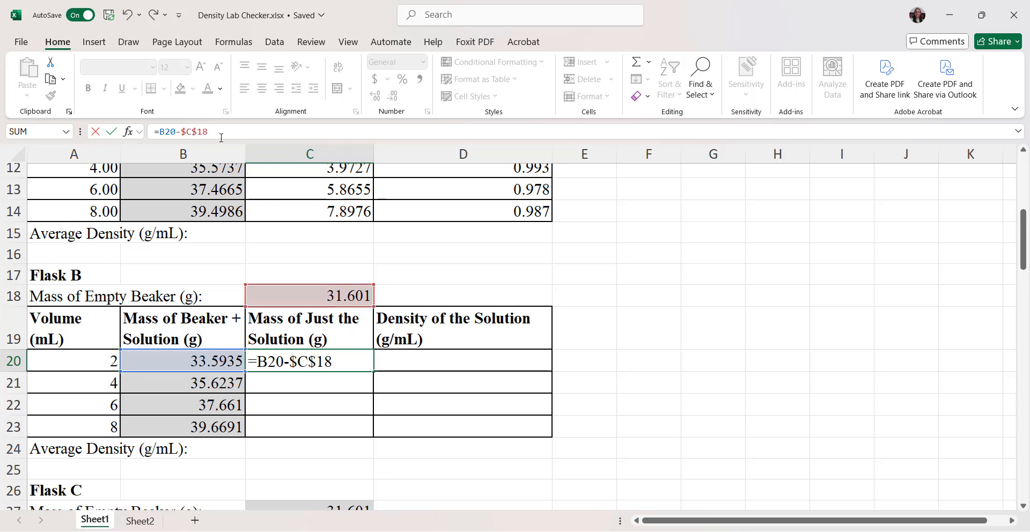
{"action": "key", "text": "Return"}
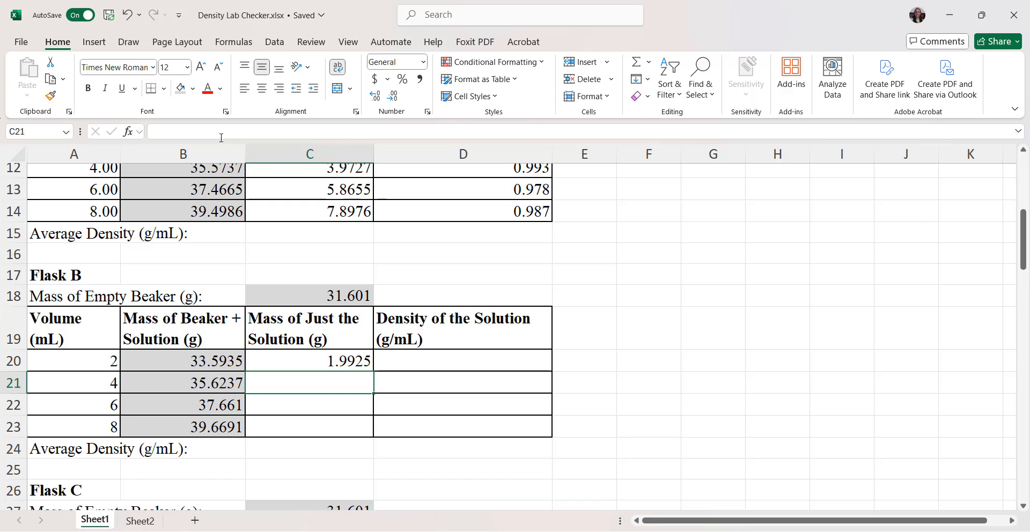
{"action": "left_click", "coordinate": [340, 362]}
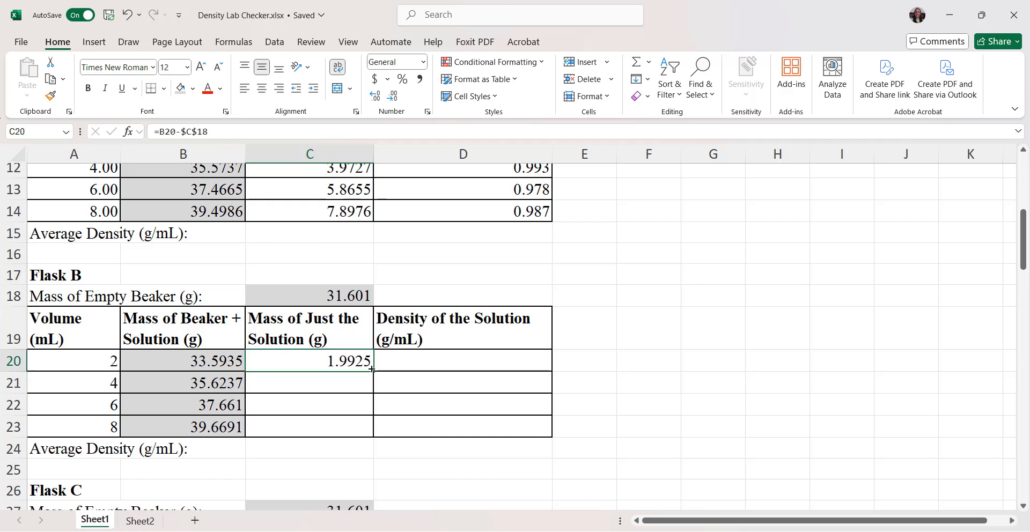
{"action": "left_click_drag", "start_coordinate": [372, 369], "coordinate": [370, 430]}
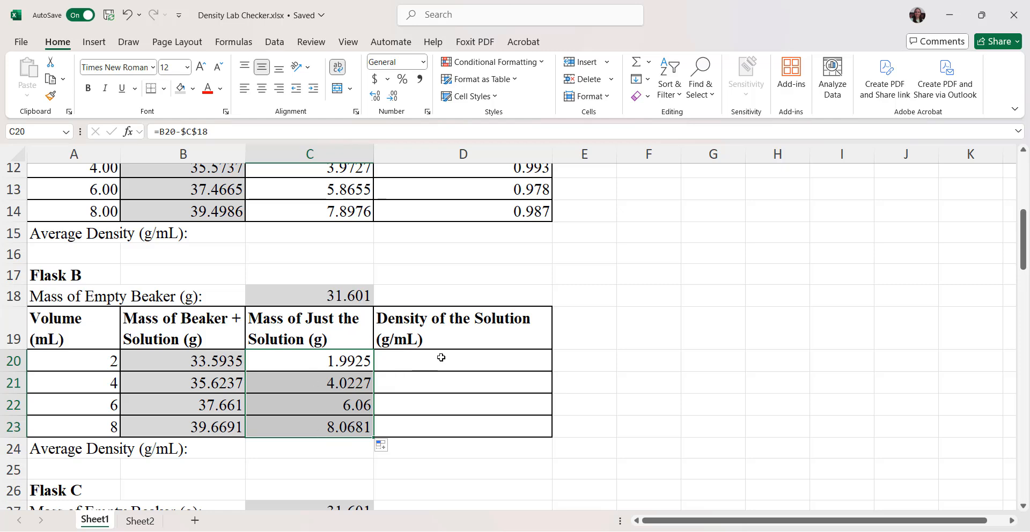
Step: Copy Flask A's density formula from D11 into D20, check its references, and fill it down through D23 for Flask B
{"action": "scroll", "coordinate": [440, 357], "scroll_direction": "up", "scroll_amount": 1}
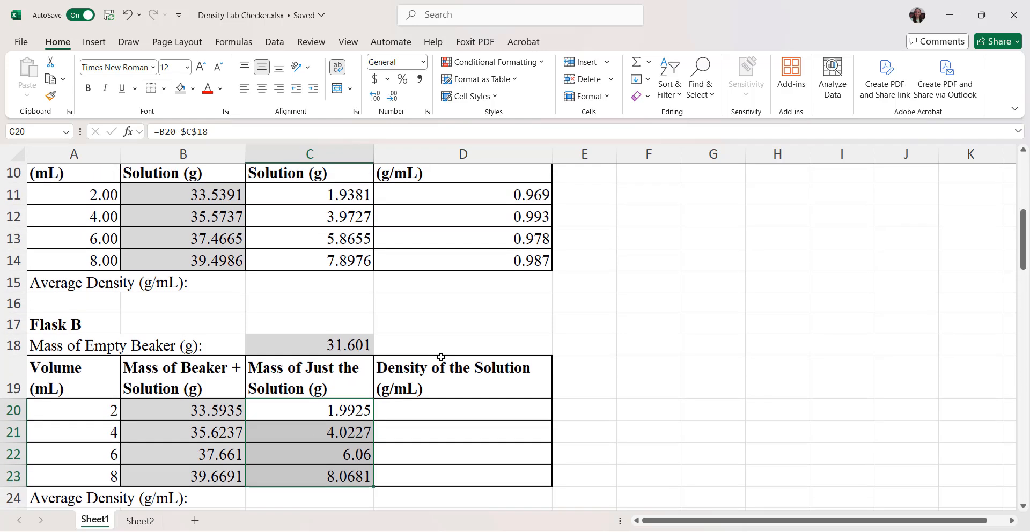
{"action": "left_click", "coordinate": [469, 198]}
{"action": "key", "text": "ctrl+c"}
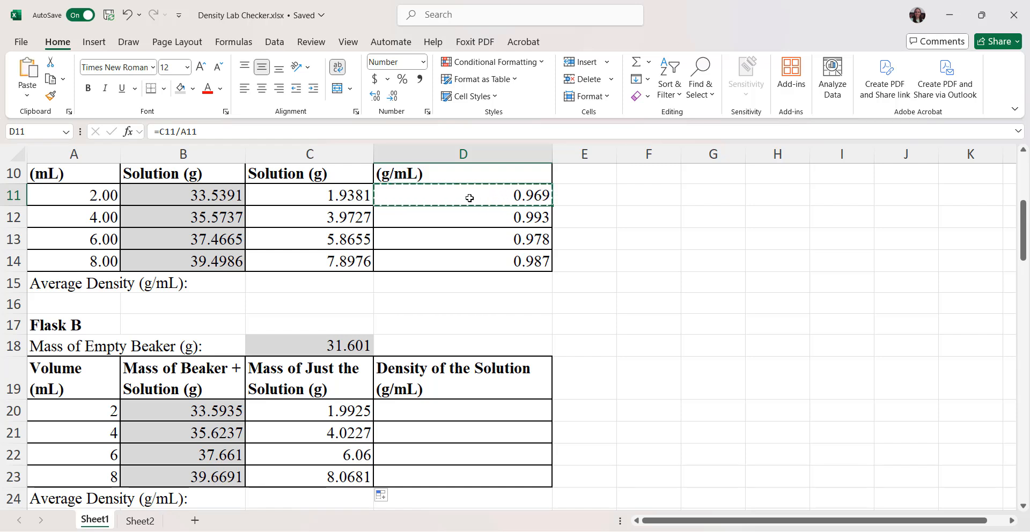
{"action": "left_click", "coordinate": [436, 418]}
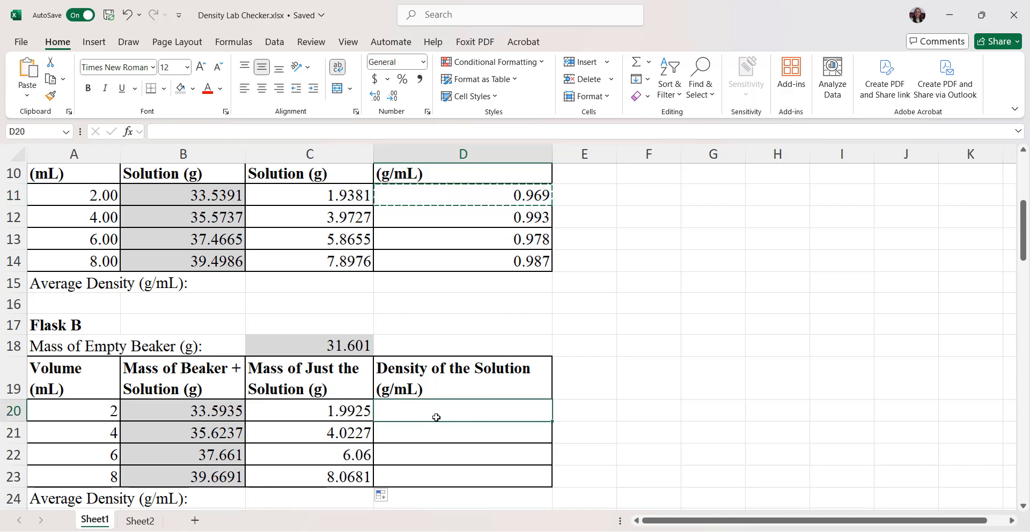
{"action": "key", "text": "ctrl+v"}
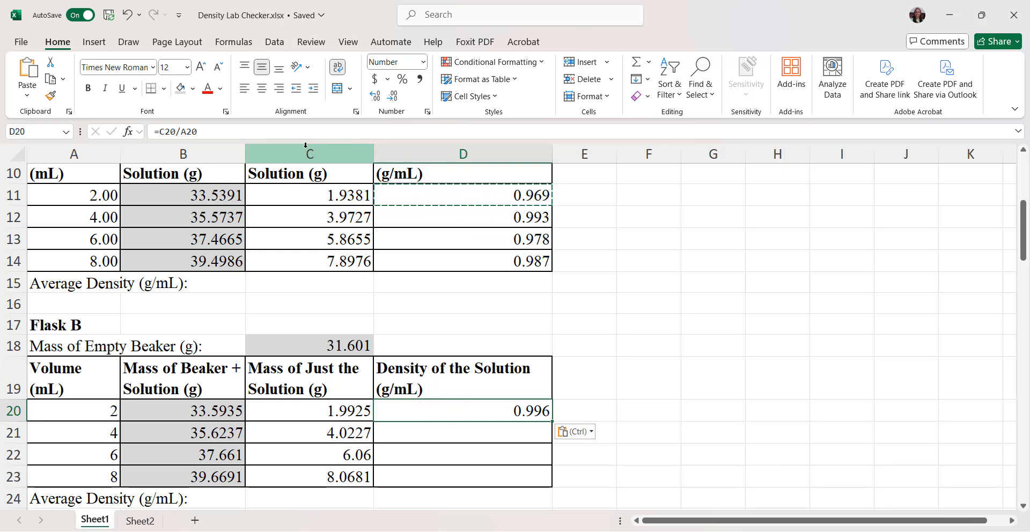
{"action": "left_click", "coordinate": [299, 130]}
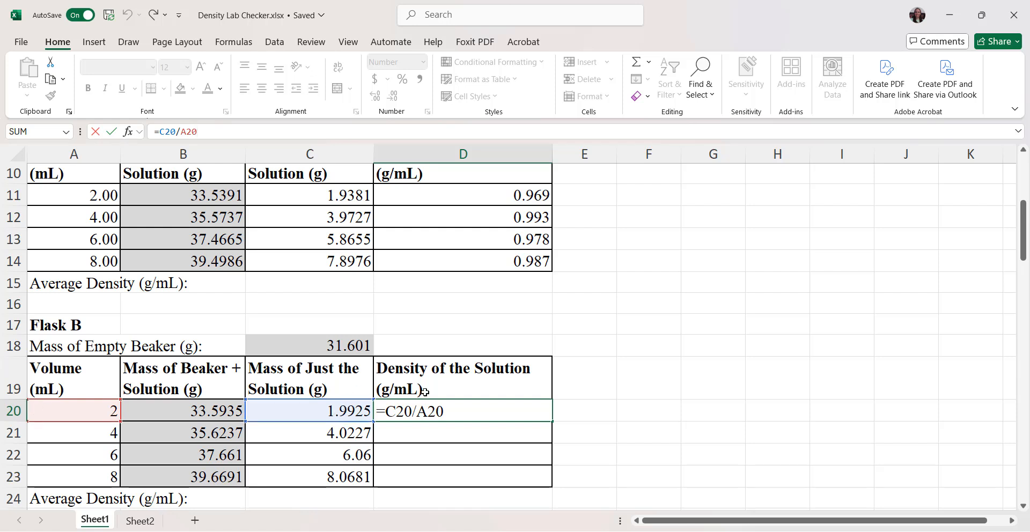
{"action": "key", "text": "Return"}
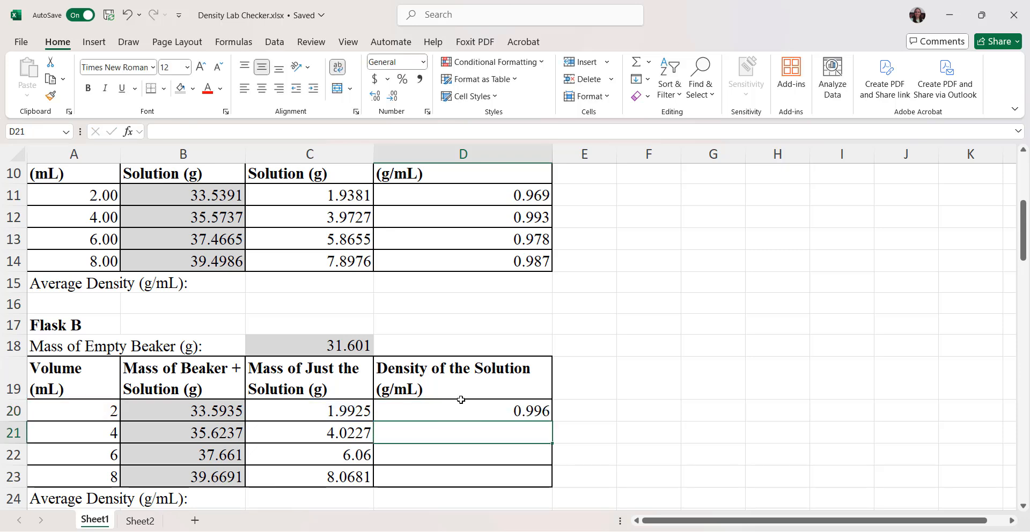
{"action": "left_click", "coordinate": [539, 414]}
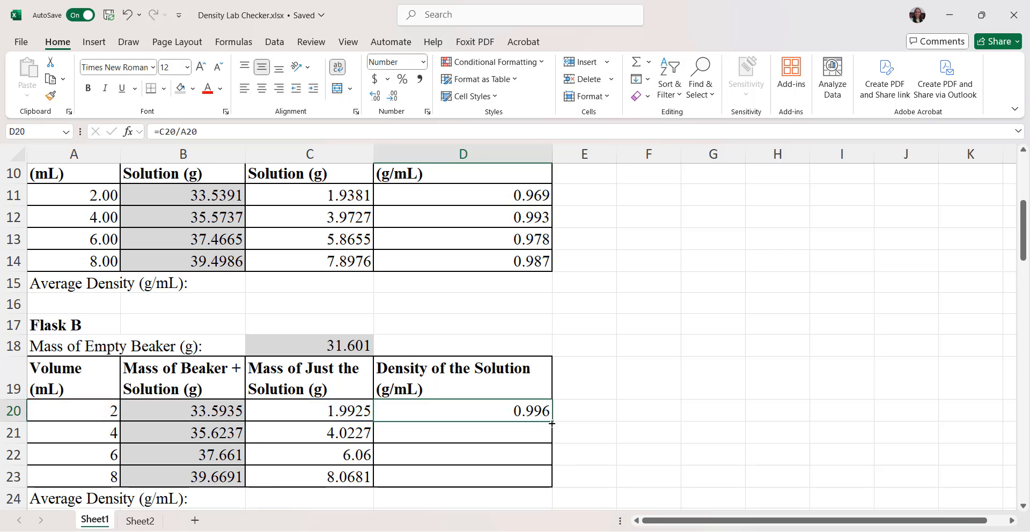
{"action": "left_click_drag", "start_coordinate": [551, 423], "coordinate": [551, 496]}
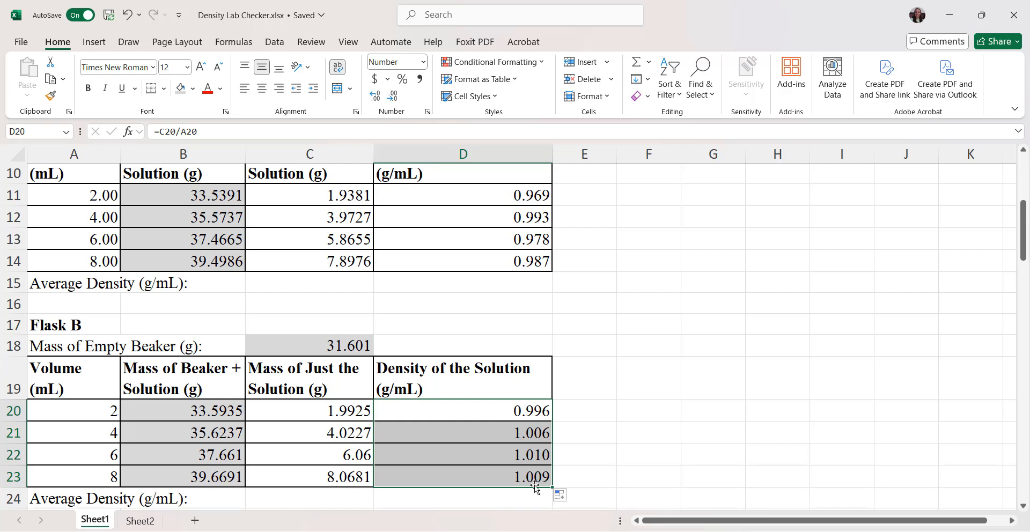
Step: Format Flask B's solution densities in D21:D23 to show two decimal places
{"action": "left_click", "coordinate": [595, 412]}
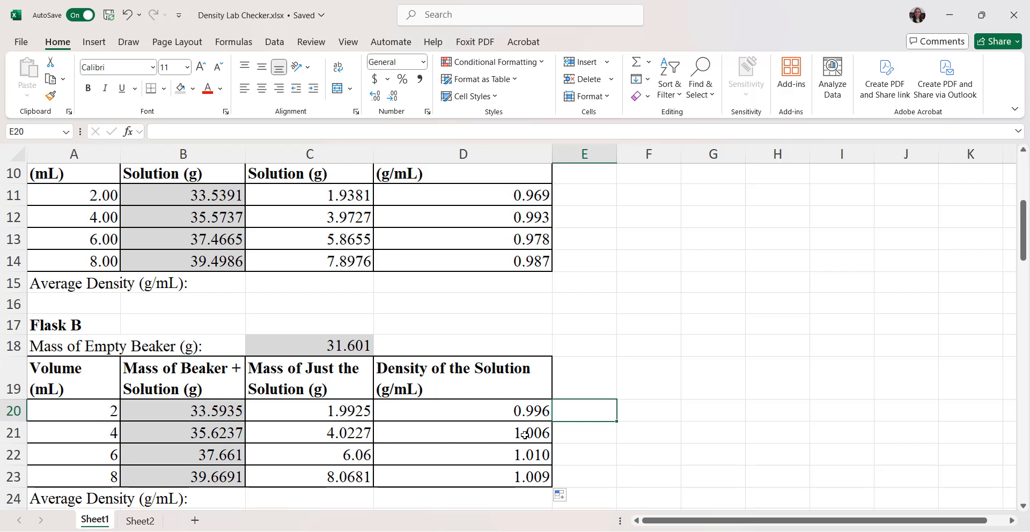
{"action": "left_click_drag", "start_coordinate": [525, 430], "coordinate": [526, 475]}
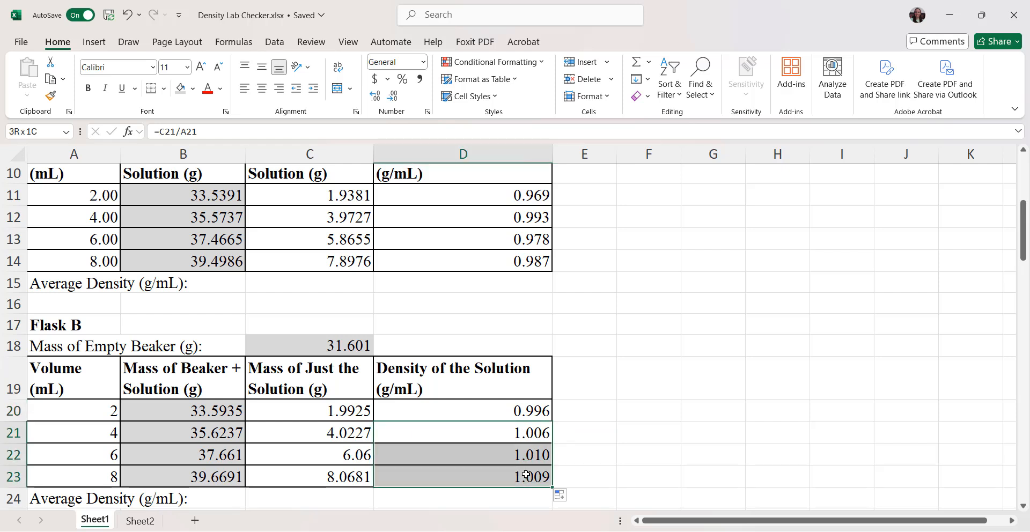
{"action": "left_click", "coordinate": [392, 97]}
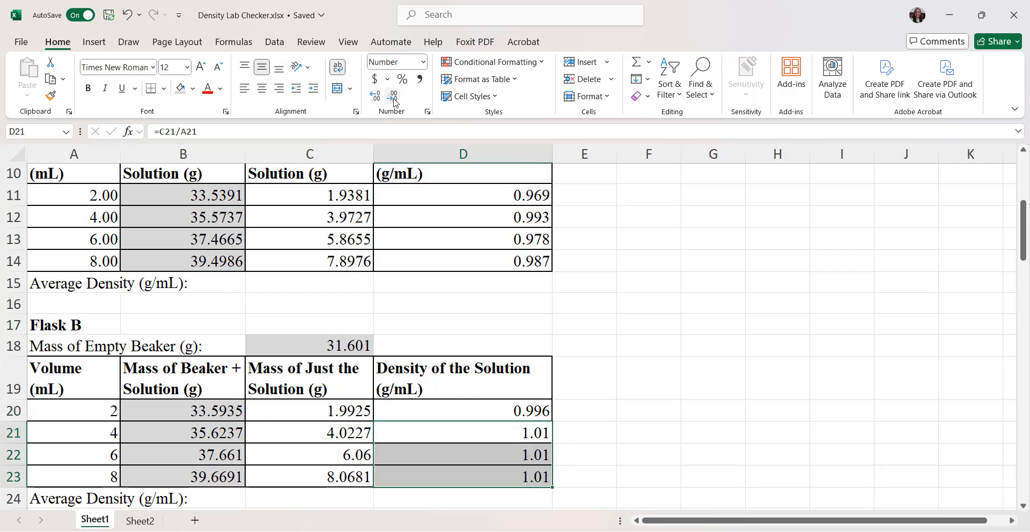
{"action": "left_click", "coordinate": [618, 446]}
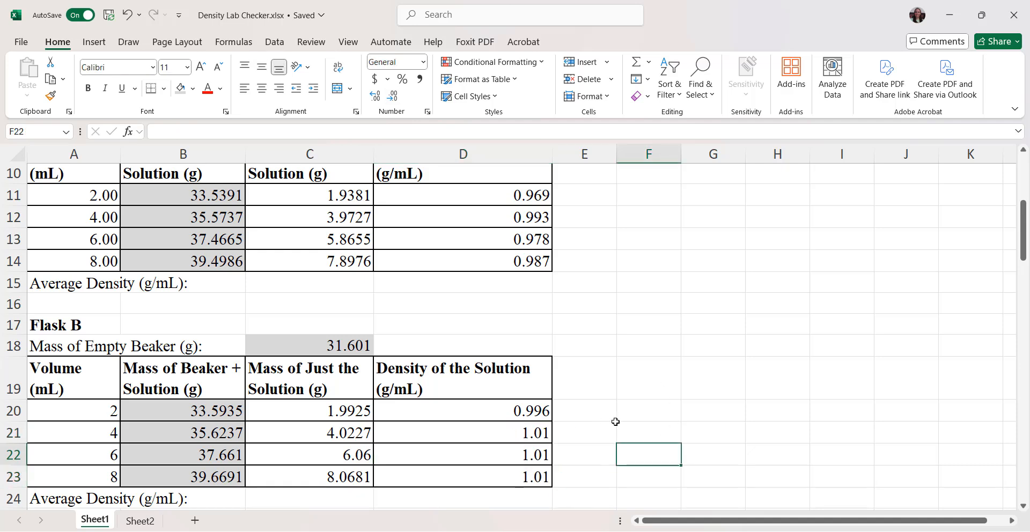
Step: Format Flask B's volumes in A20:A23 to show two decimal places
{"action": "scroll", "coordinate": [589, 470], "scroll_direction": "down", "scroll_amount": 3}
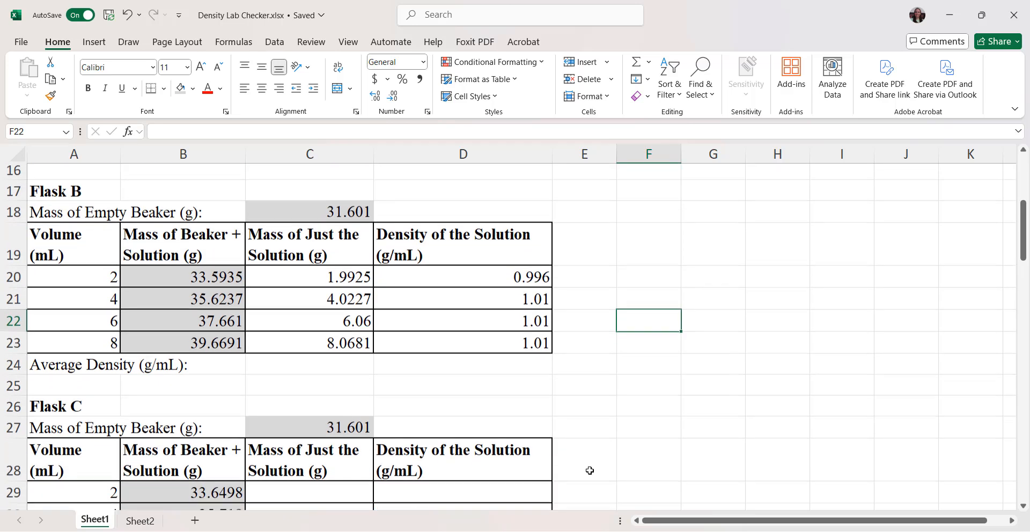
{"action": "left_click_drag", "start_coordinate": [84, 259], "coordinate": [83, 337]}
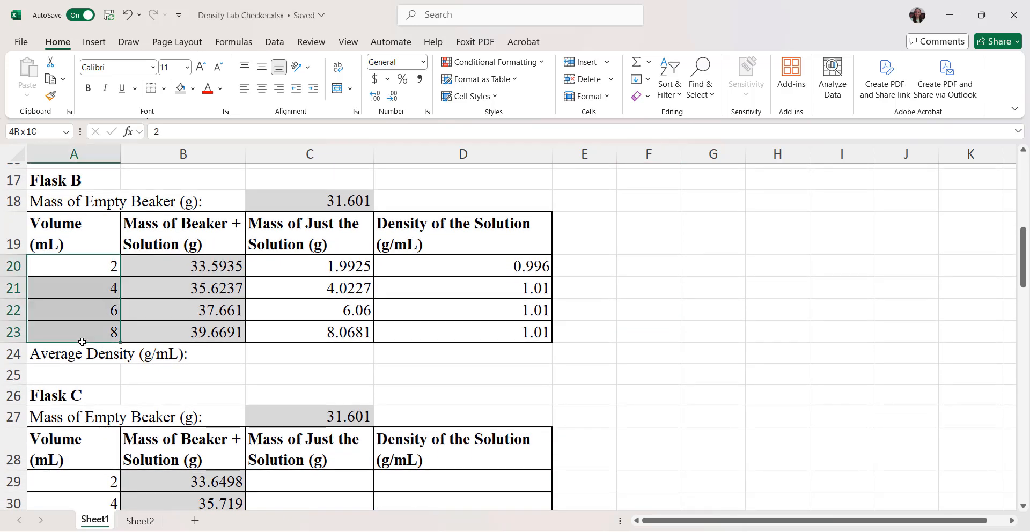
{"action": "left_click", "coordinate": [377, 98]}
{"action": "left_click", "coordinate": [392, 97]}
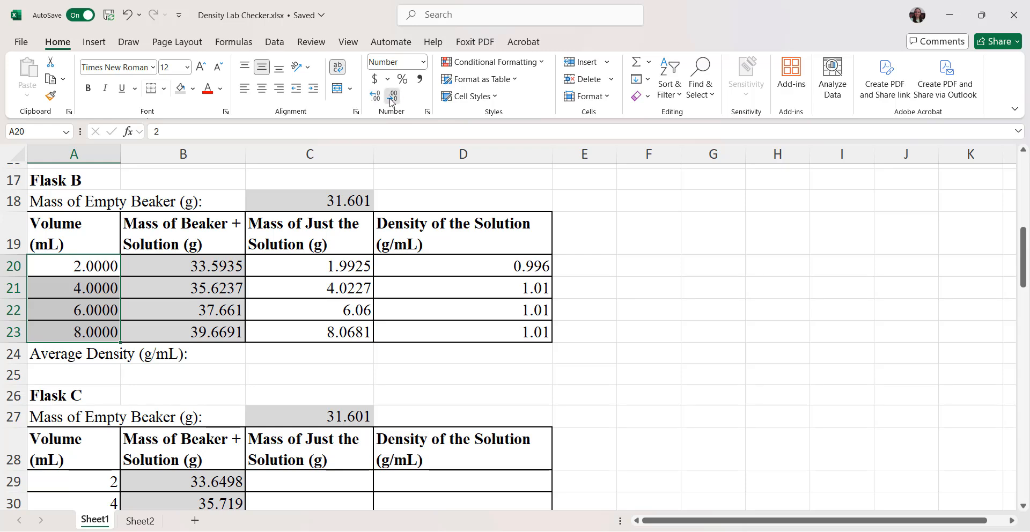
{"action": "left_click", "coordinate": [392, 98]}
{"action": "left_click", "coordinate": [392, 97]}
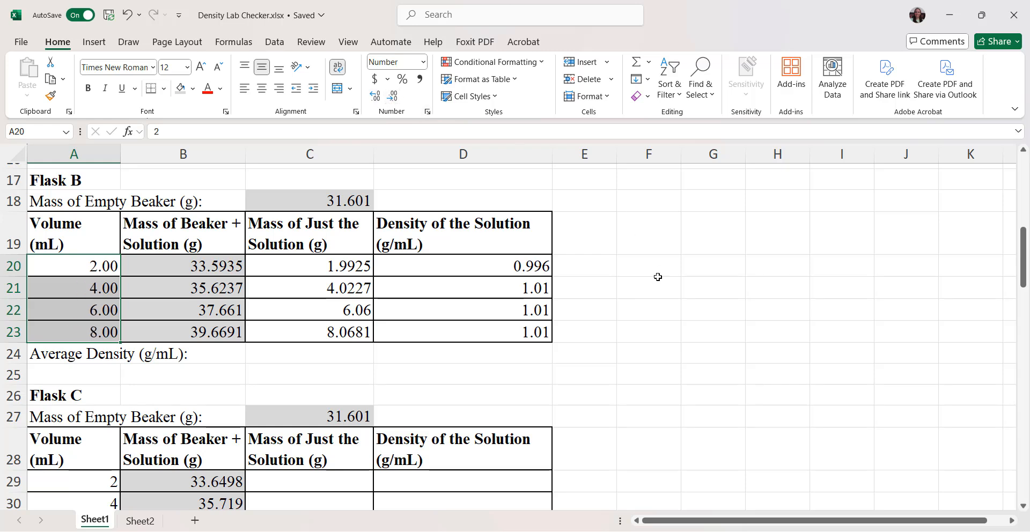
{"action": "left_click", "coordinate": [593, 370]}
Step: Copy Flask B's solution mass formula from C20 into C29 for Flask C's 2 mL row
{"action": "scroll", "coordinate": [593, 370], "scroll_direction": "down", "scroll_amount": 3}
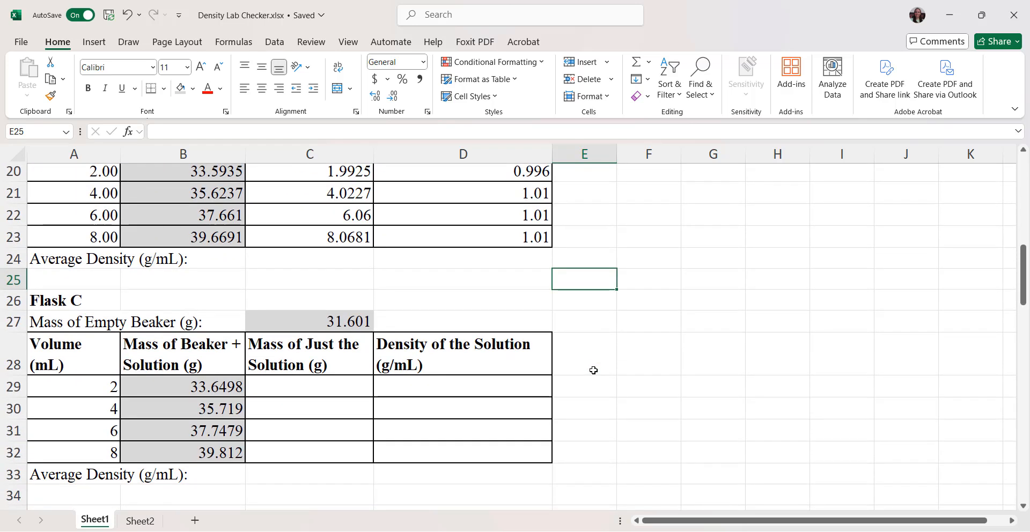
{"action": "scroll", "coordinate": [593, 370], "scroll_direction": "up", "scroll_amount": 2}
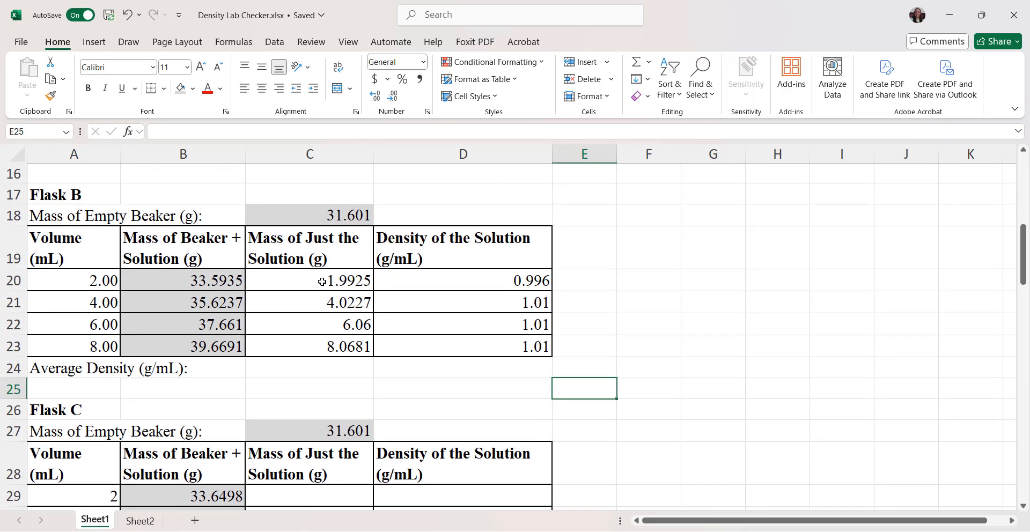
{"action": "left_click", "coordinate": [322, 281]}
{"action": "key", "text": "ctrl+c"}
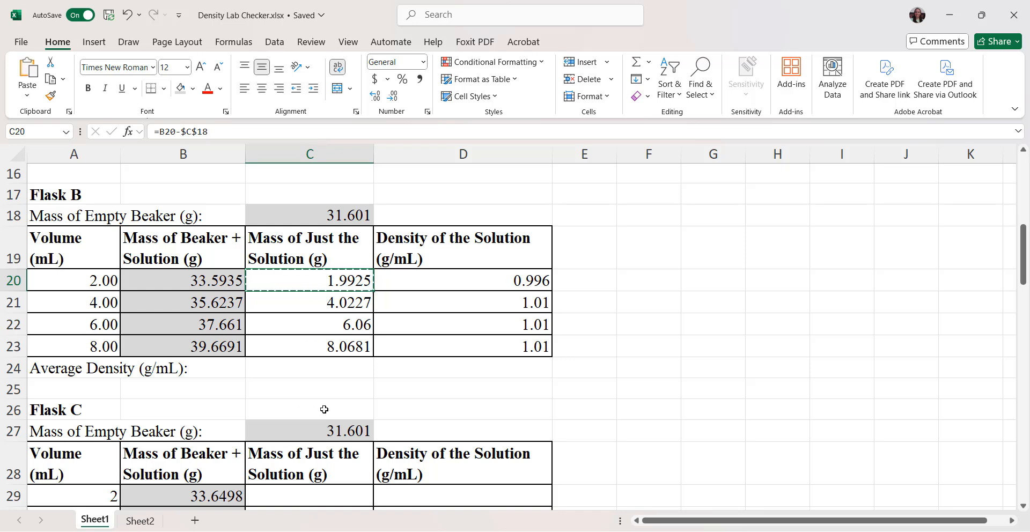
{"action": "scroll", "coordinate": [324, 409], "scroll_direction": "down", "scroll_amount": 3}
{"action": "left_click", "coordinate": [311, 313]}
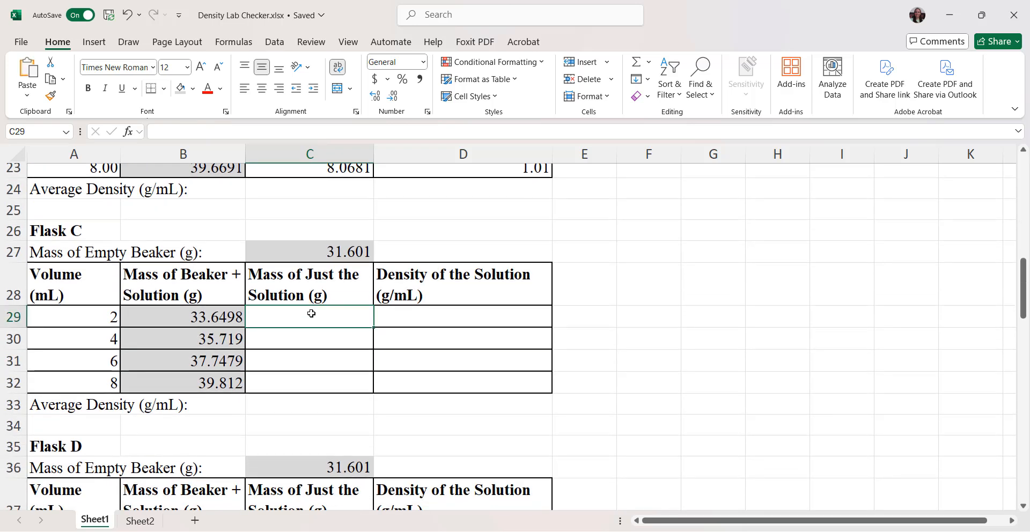
{"action": "key", "text": "ctrl+v"}
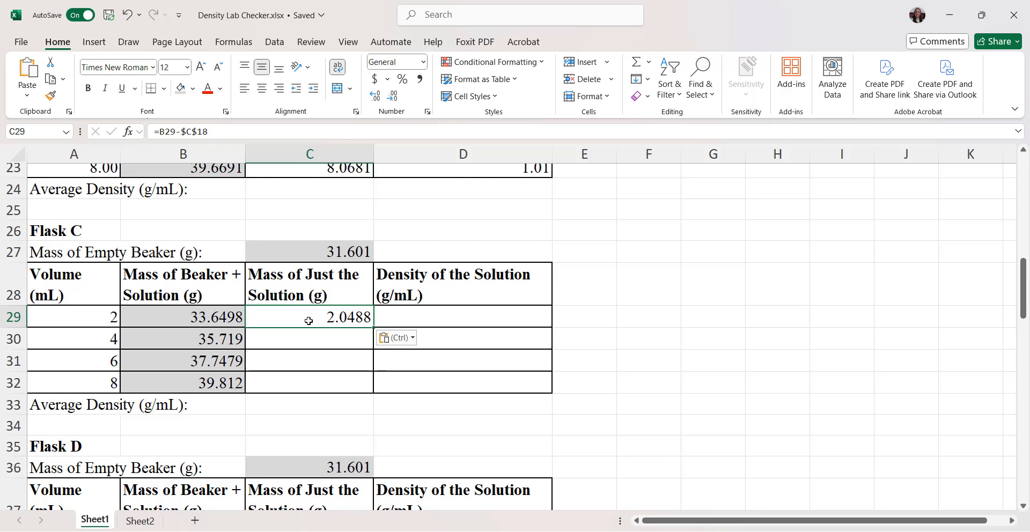
Step: Correct the solution mass formula in C29 to =B29-$C$27 so it uses Flask C's empty beaker mass
{"action": "left_click", "coordinate": [226, 124]}
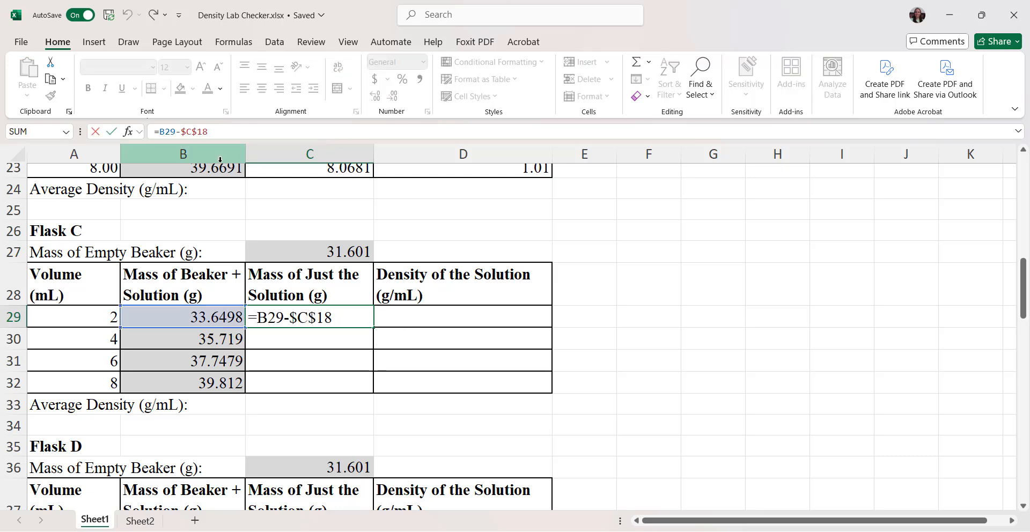
{"action": "scroll", "coordinate": [269, 254], "scroll_direction": "up", "scroll_amount": 2}
{"action": "scroll", "coordinate": [269, 254], "scroll_direction": "up", "scroll_amount": 1}
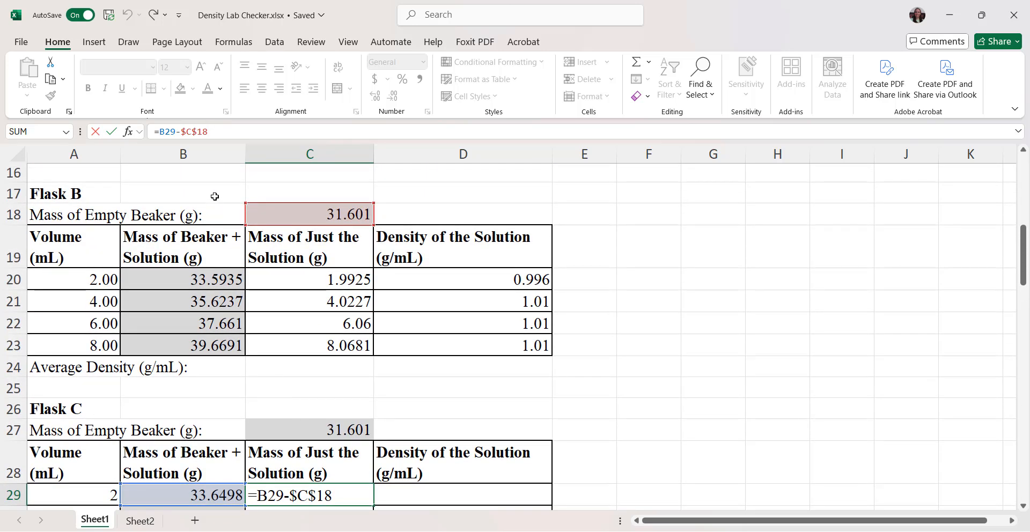
{"action": "key", "text": "BackSpace"}
{"action": "key", "text": "BackSpace"}
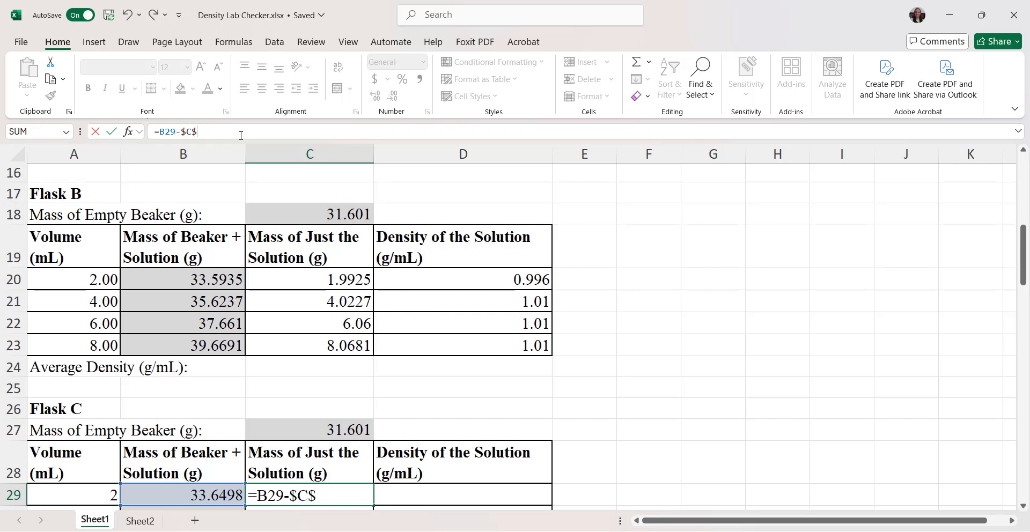
{"action": "type", "text": "27"}
{"action": "key", "text": "Return"}
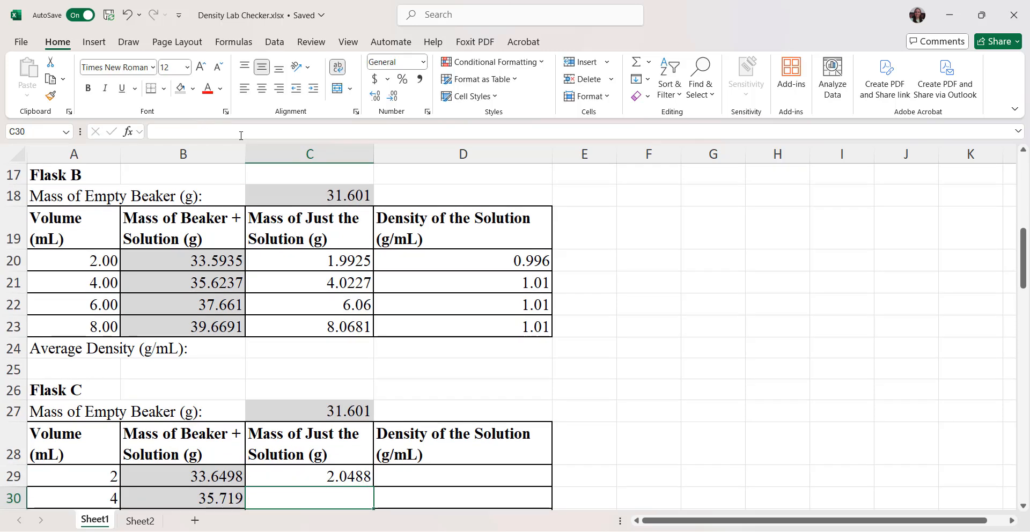
Step: Fill Flask C's solution mass formula down from C29 through C32
{"action": "scroll", "coordinate": [268, 175], "scroll_direction": "down", "scroll_amount": 4}
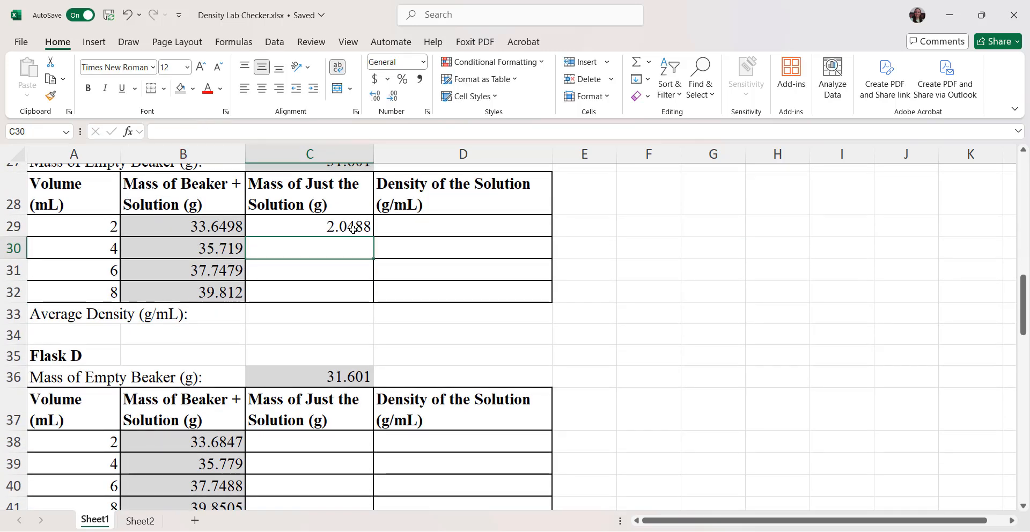
{"action": "left_click", "coordinate": [363, 231]}
{"action": "left_click_drag", "start_coordinate": [368, 241], "coordinate": [364, 301]}
{"action": "left_click", "coordinate": [443, 269]}
Step: Copy Flask B's density formula from D23 into D29 and fill it down through D32 for Flask C
{"action": "scroll", "coordinate": [445, 269], "scroll_direction": "up", "scroll_amount": 2}
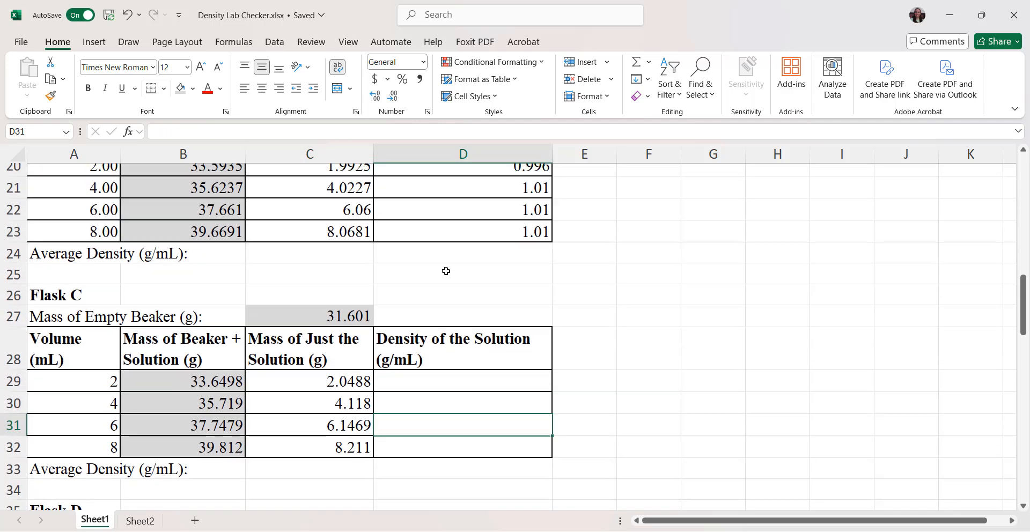
{"action": "left_click", "coordinate": [459, 248]}
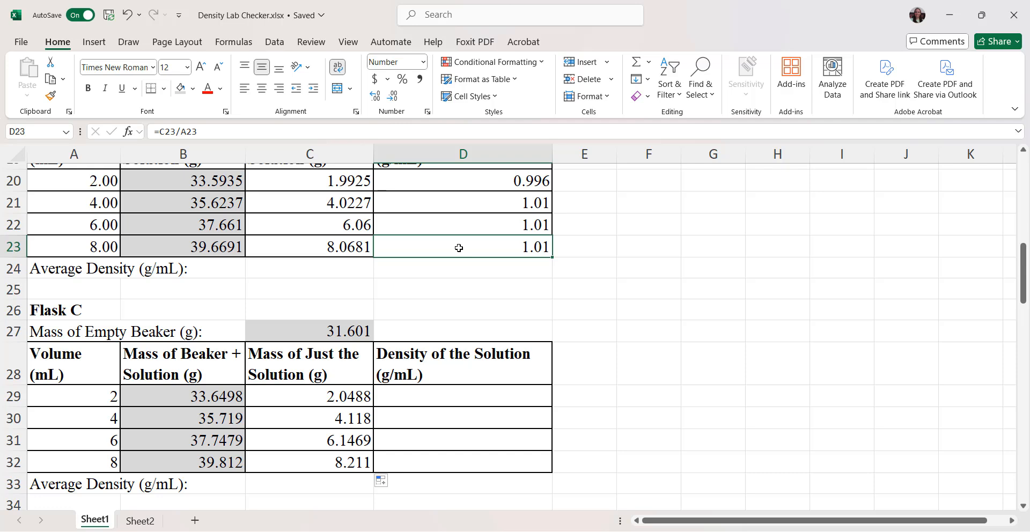
{"action": "key", "text": "ctrl+c"}
{"action": "left_click", "coordinate": [456, 396]}
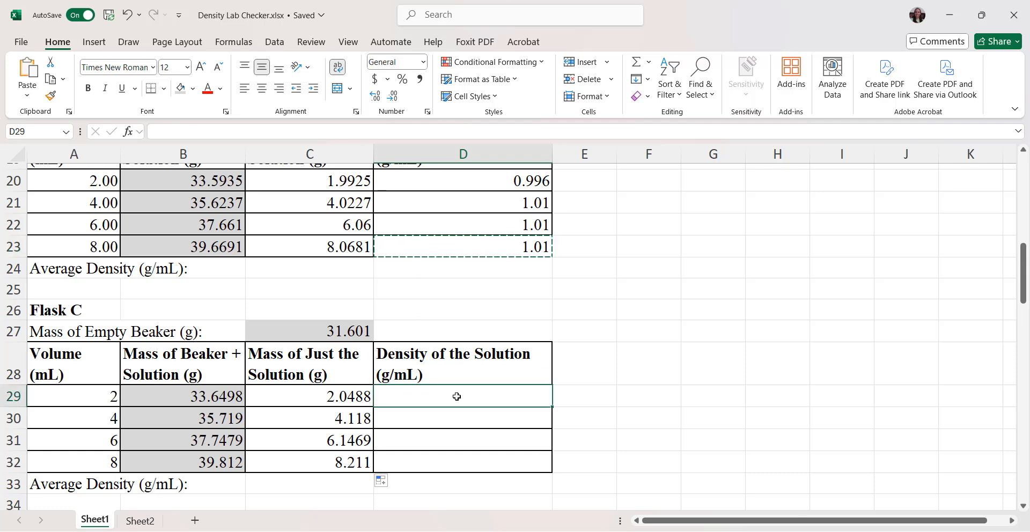
{"action": "key", "text": "ctrl+v"}
{"action": "scroll", "coordinate": [456, 396], "scroll_direction": "down", "scroll_amount": 1}
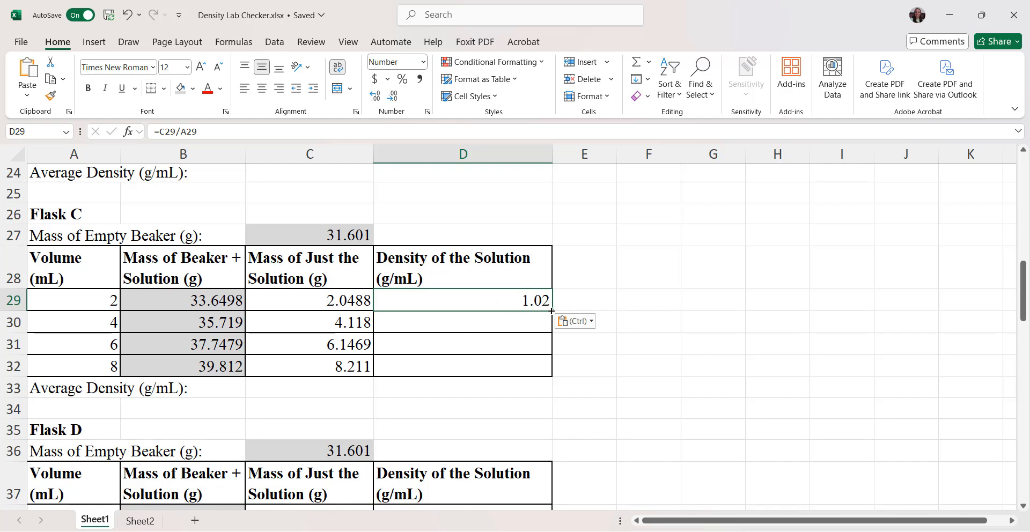
{"action": "left_click_drag", "start_coordinate": [551, 310], "coordinate": [545, 363]}
{"action": "left_click", "coordinate": [463, 411]}
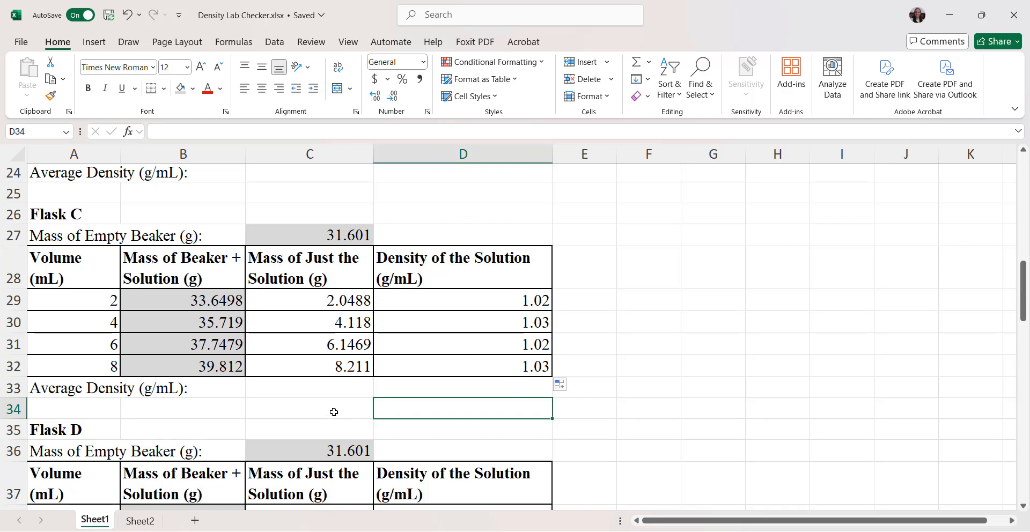
Step: Format Flask C's volumes in A29:A32 to show two decimal places
{"action": "left_click_drag", "start_coordinate": [79, 297], "coordinate": [79, 365]}
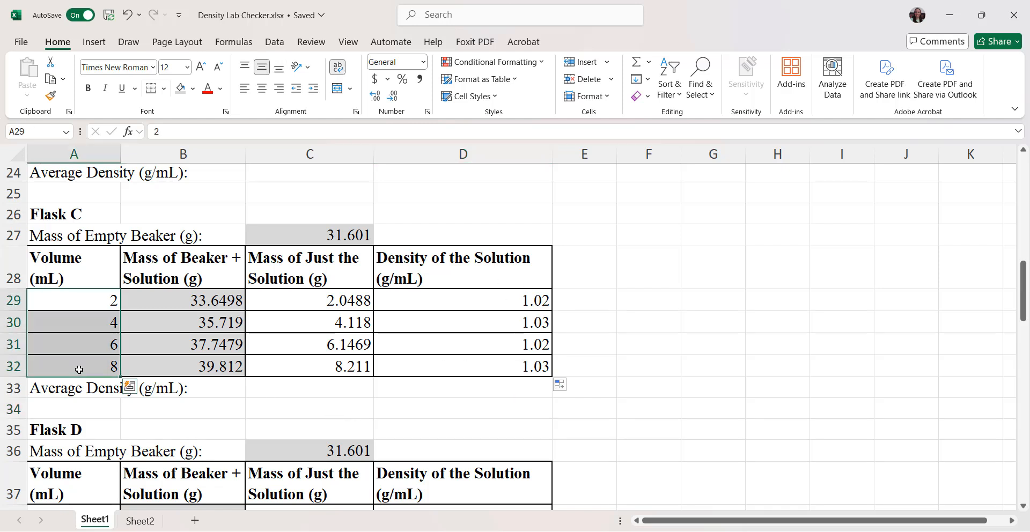
{"action": "left_click", "coordinate": [374, 98]}
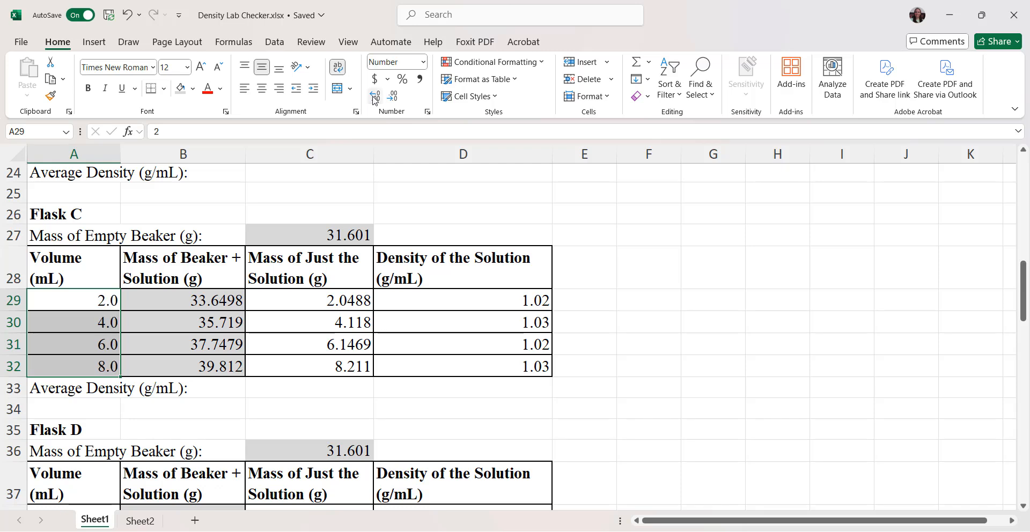
{"action": "left_click", "coordinate": [374, 97]}
{"action": "left_click", "coordinate": [587, 414]}
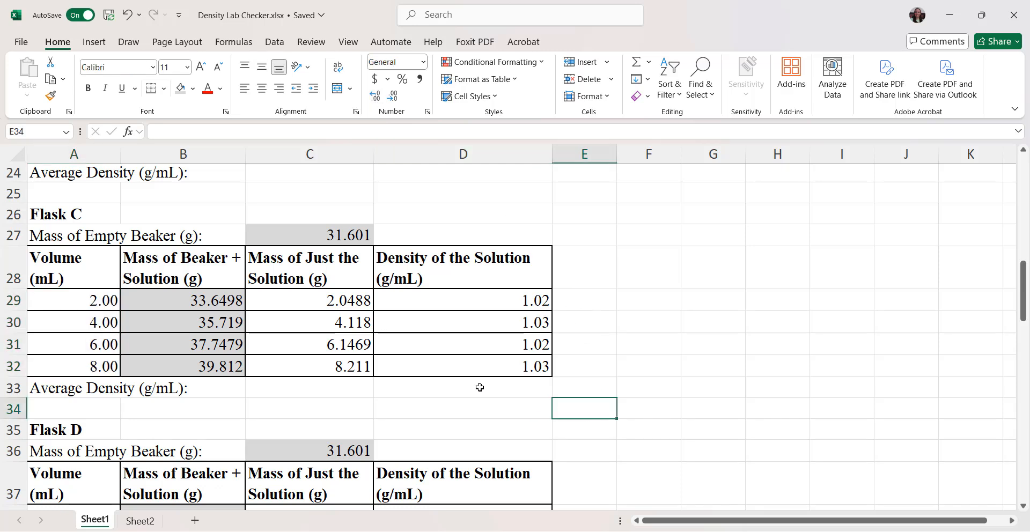
Step: Copy Flask C's solution mass formula from C29 into C38 and fill it down through C41 for Flask D
{"action": "scroll", "coordinate": [472, 385], "scroll_direction": "down", "scroll_amount": 12}
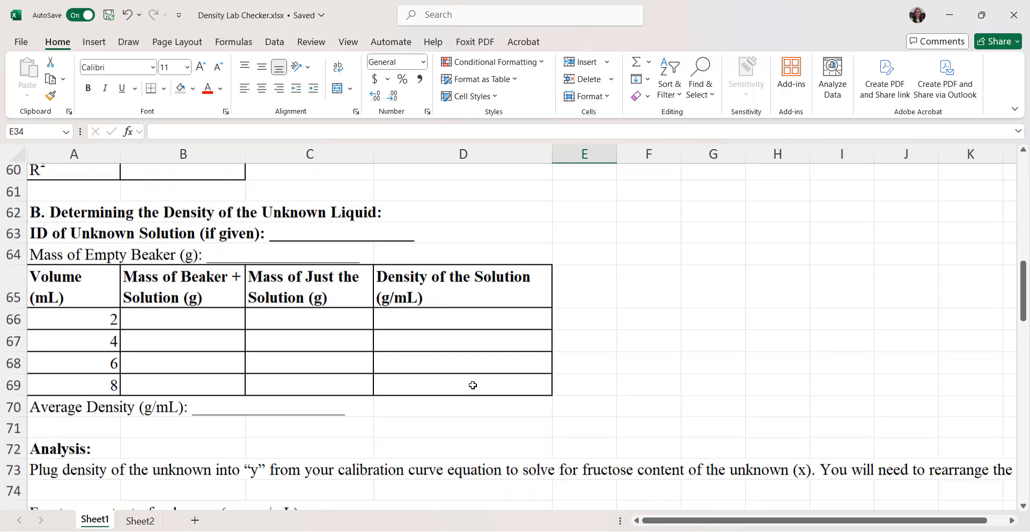
{"action": "scroll", "coordinate": [473, 385], "scroll_direction": "up", "scroll_amount": 8}
{"action": "scroll", "coordinate": [473, 385], "scroll_direction": "up", "scroll_amount": 2}
{"action": "scroll", "coordinate": [472, 385], "scroll_direction": "down", "scroll_amount": 2}
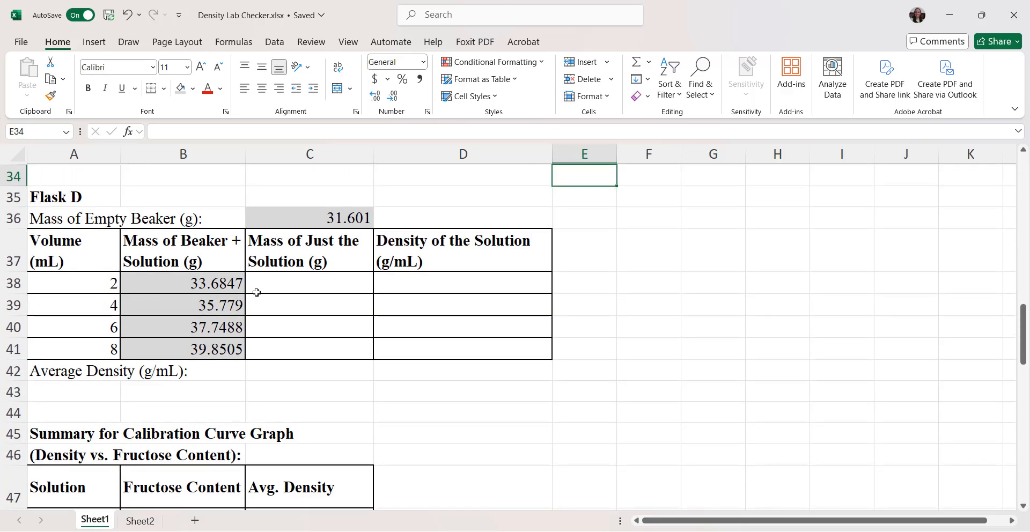
{"action": "scroll", "coordinate": [356, 283], "scroll_direction": "up", "scroll_amount": 1}
{"action": "scroll", "coordinate": [356, 284], "scroll_direction": "up", "scroll_amount": 3}
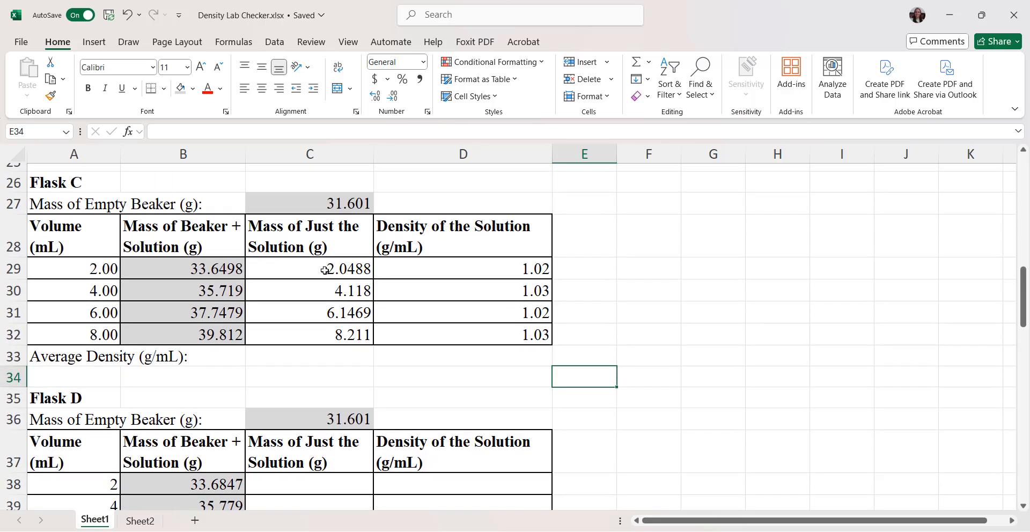
{"action": "left_click", "coordinate": [325, 270]}
{"action": "key", "text": "ctrl+c"}
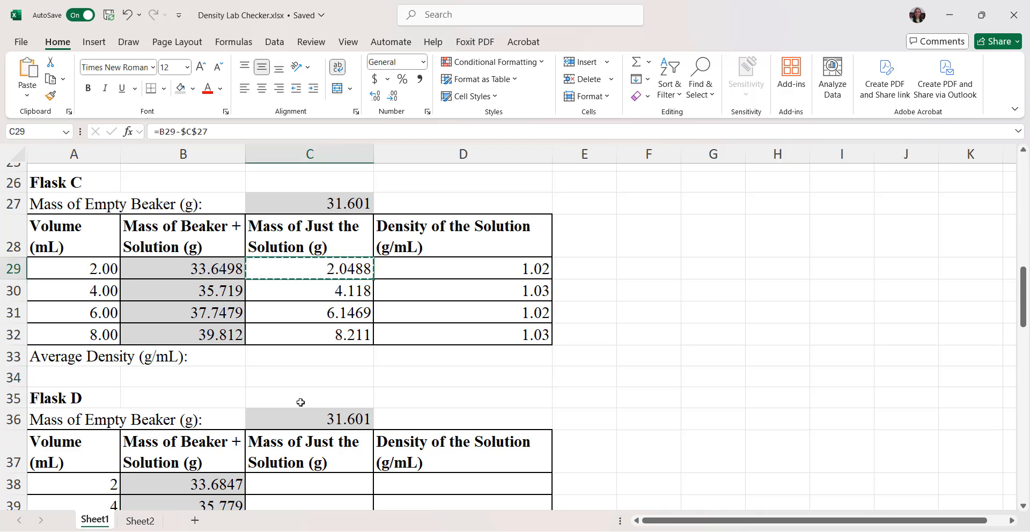
{"action": "left_click", "coordinate": [300, 483]}
{"action": "key", "text": "ctrl+v"}
{"action": "scroll", "coordinate": [298, 481], "scroll_direction": "down", "scroll_amount": 2}
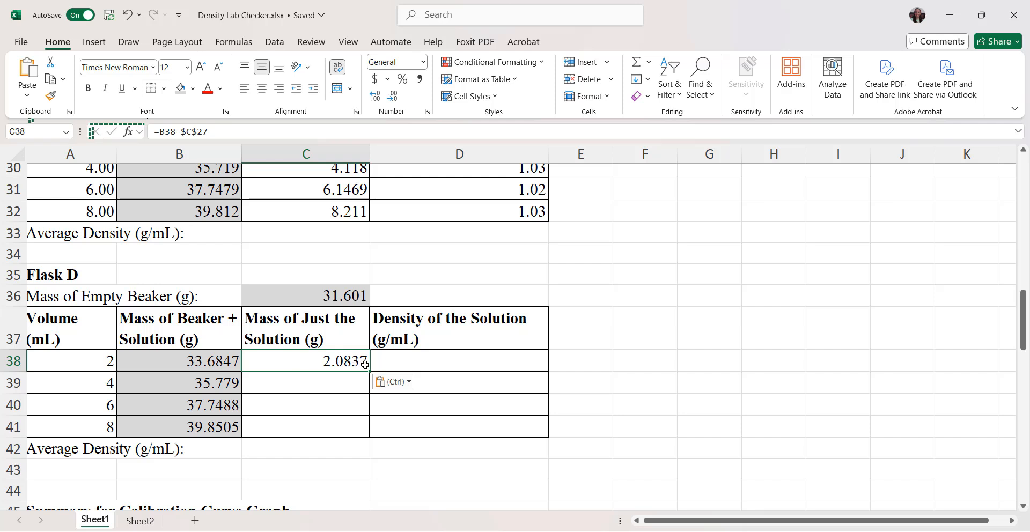
{"action": "left_click_drag", "start_coordinate": [370, 371], "coordinate": [369, 437]}
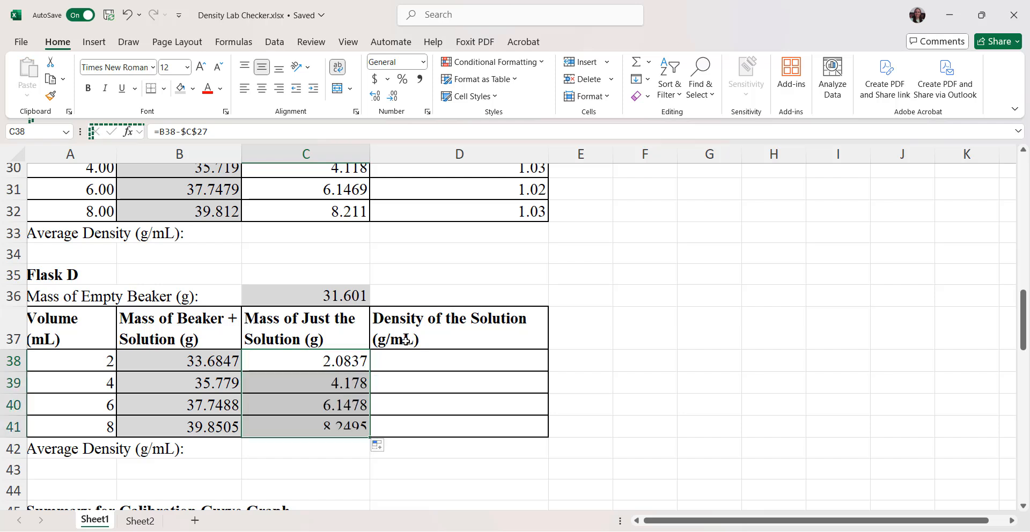
Step: Copy Flask C's density formula from D32 into D38 and fill it down through D41 for Flask D
{"action": "left_click", "coordinate": [490, 217]}
{"action": "key", "text": "ctrl+c"}
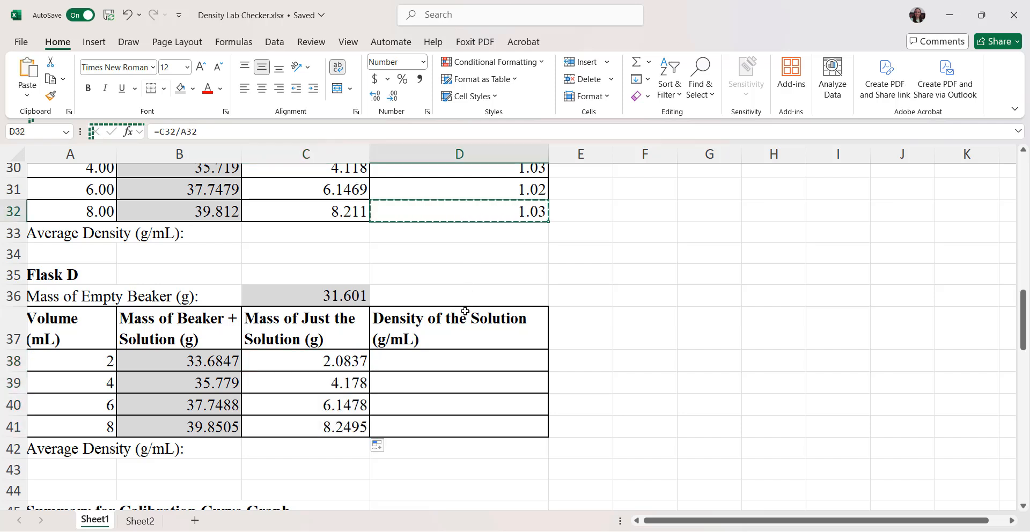
{"action": "left_click", "coordinate": [469, 363]}
{"action": "key", "text": "ctrl+v"}
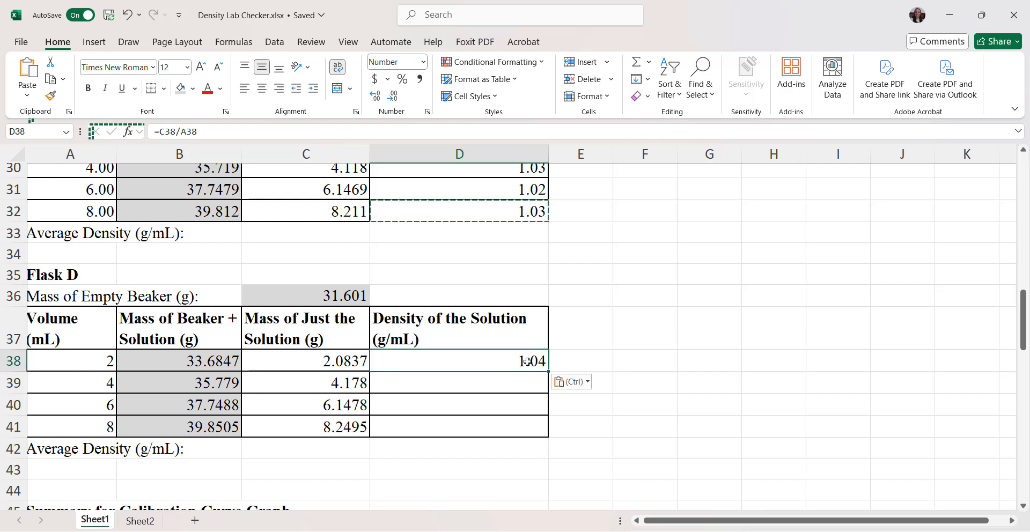
{"action": "left_click_drag", "start_coordinate": [542, 375], "coordinate": [529, 446]}
{"action": "left_click", "coordinate": [452, 463]}
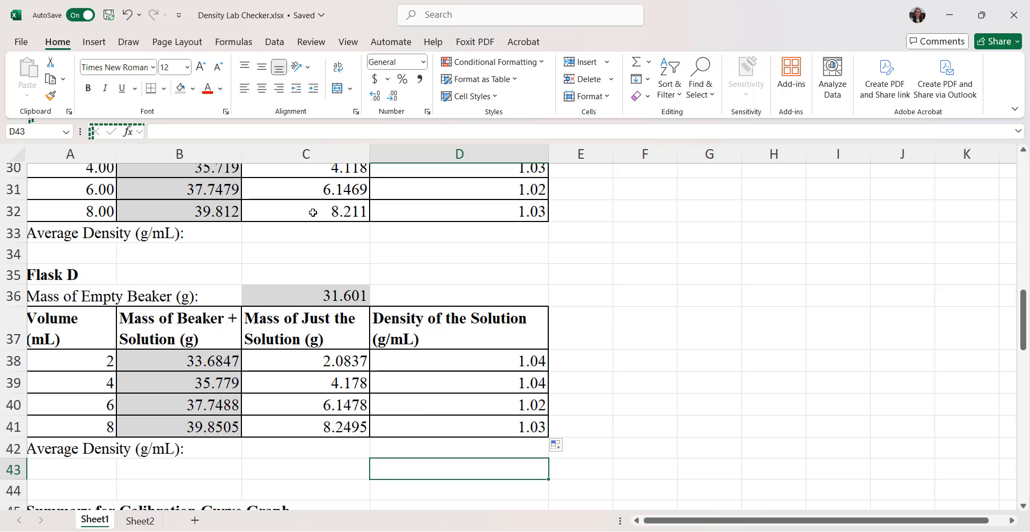
{"action": "scroll", "coordinate": [293, 249], "scroll_direction": "up", "scroll_amount": 2}
{"action": "left_click_drag", "start_coordinate": [328, 255], "coordinate": [460, 318]}
{"action": "scroll", "coordinate": [460, 318], "scroll_direction": "down", "scroll_amount": 3}
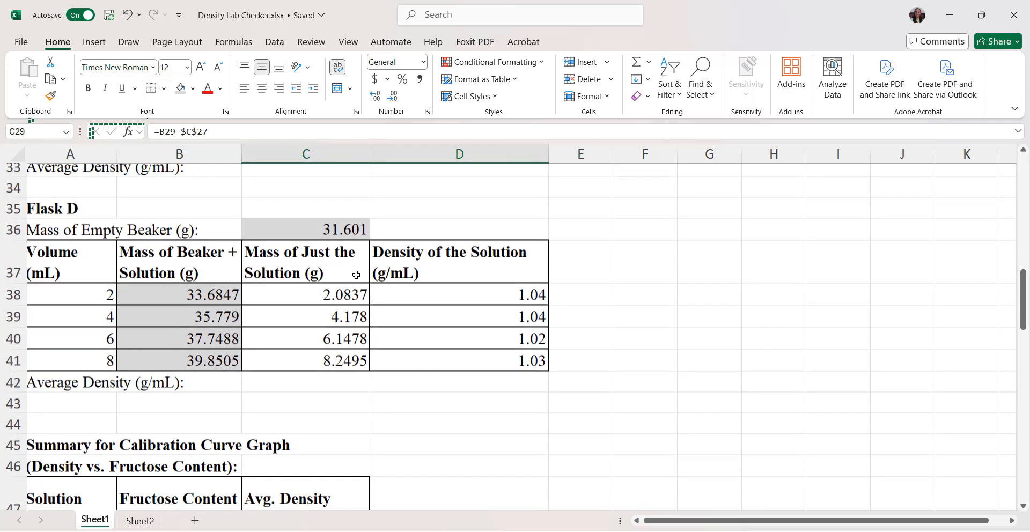
{"action": "left_click", "coordinate": [488, 405]}
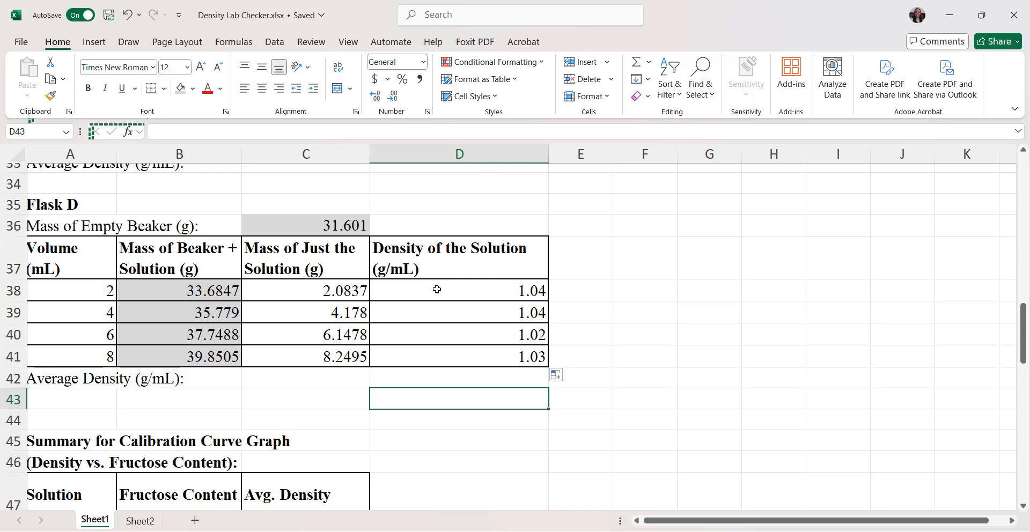
Step: Calculate Flask A's average density in C15 with the formula =AVERAGE(D11:D14)
{"action": "scroll", "coordinate": [440, 352], "scroll_direction": "up", "scroll_amount": 6}
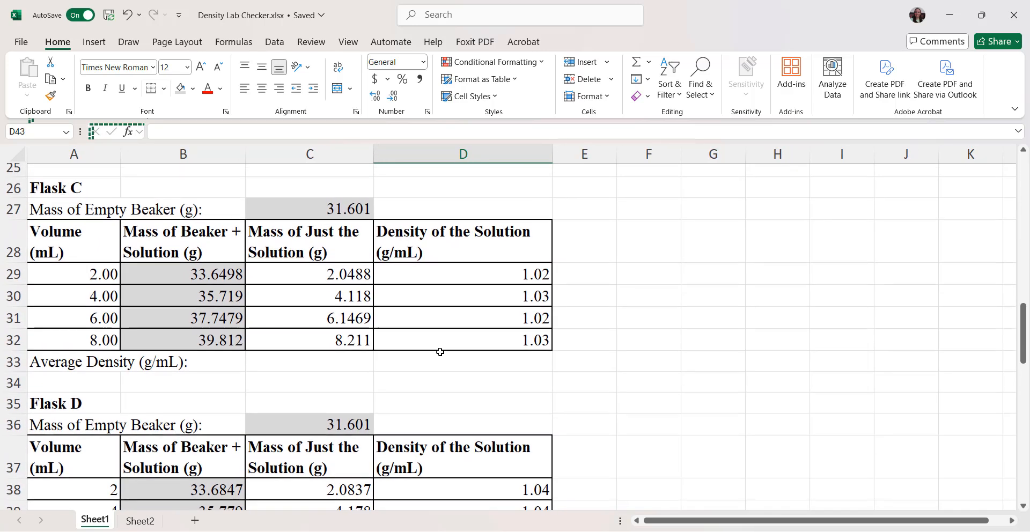
{"action": "scroll", "coordinate": [440, 351], "scroll_direction": "up", "scroll_amount": 4}
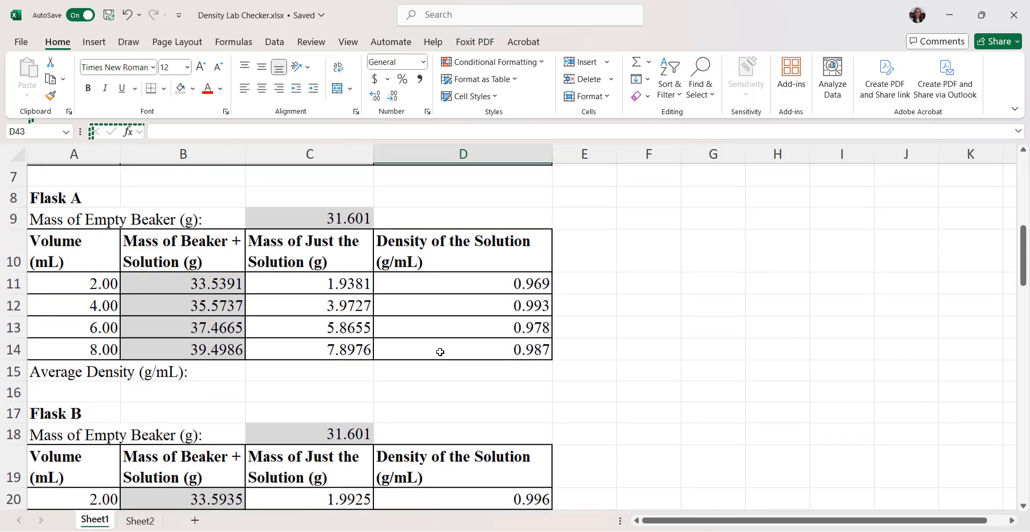
{"action": "left_click", "coordinate": [267, 393]}
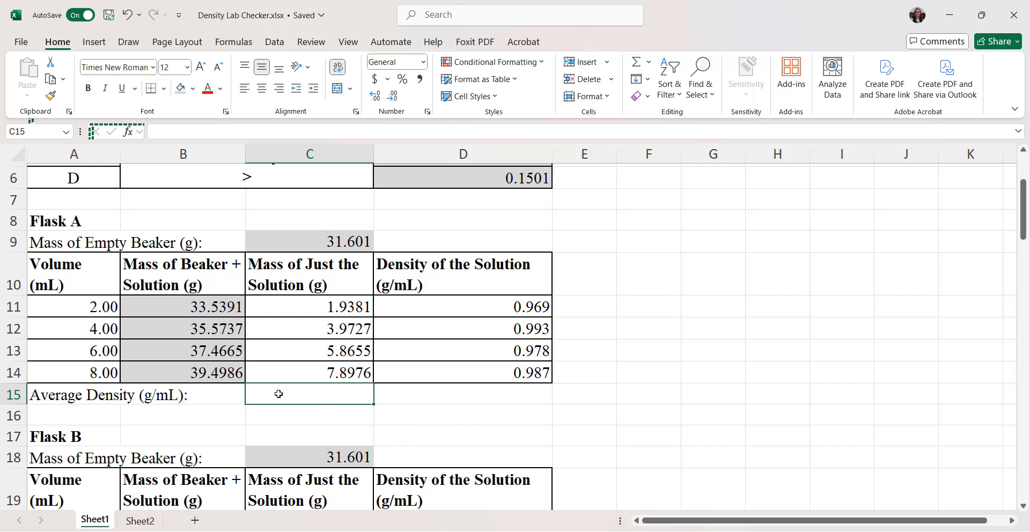
{"action": "type", "text": "=A"}
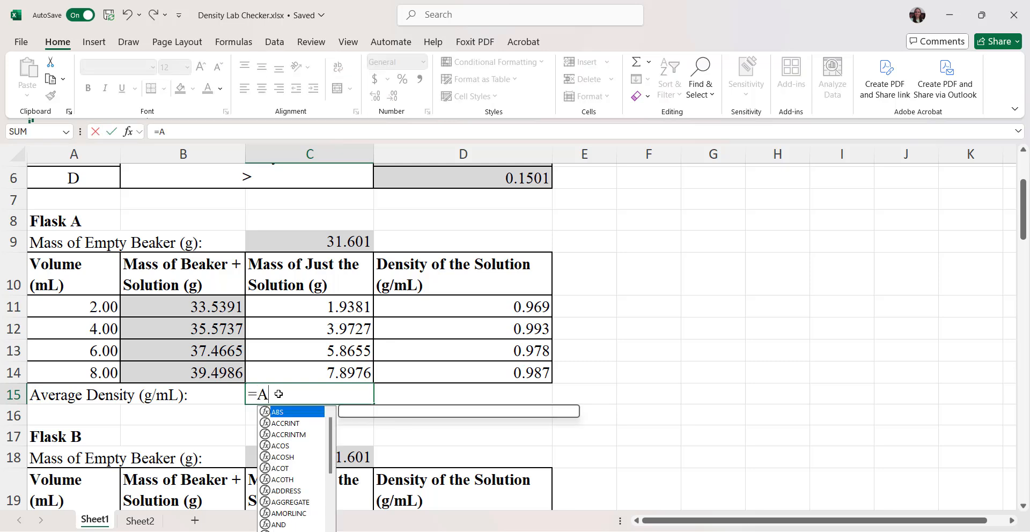
{"action": "type", "text": "VERAGE"}
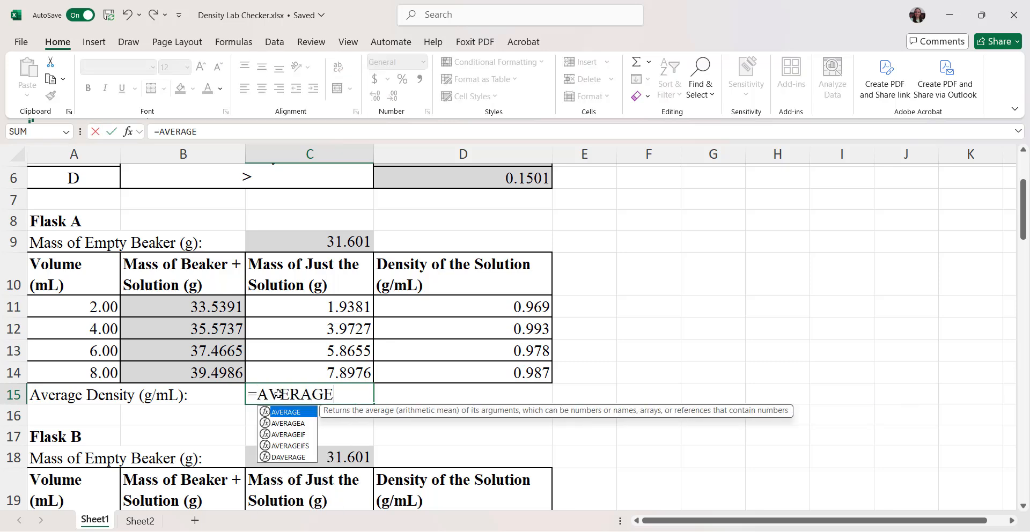
{"action": "type", "text": "("}
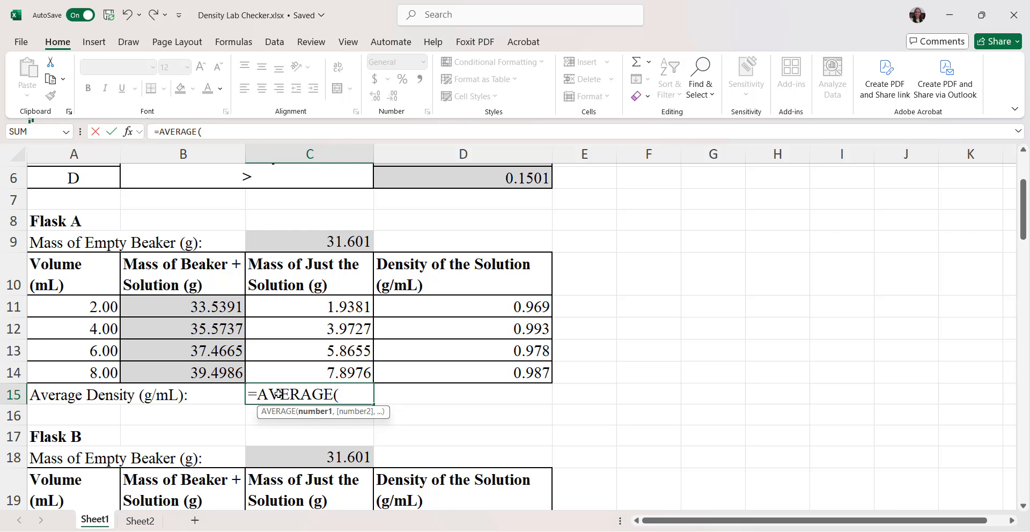
{"action": "type", "text": "D11"}
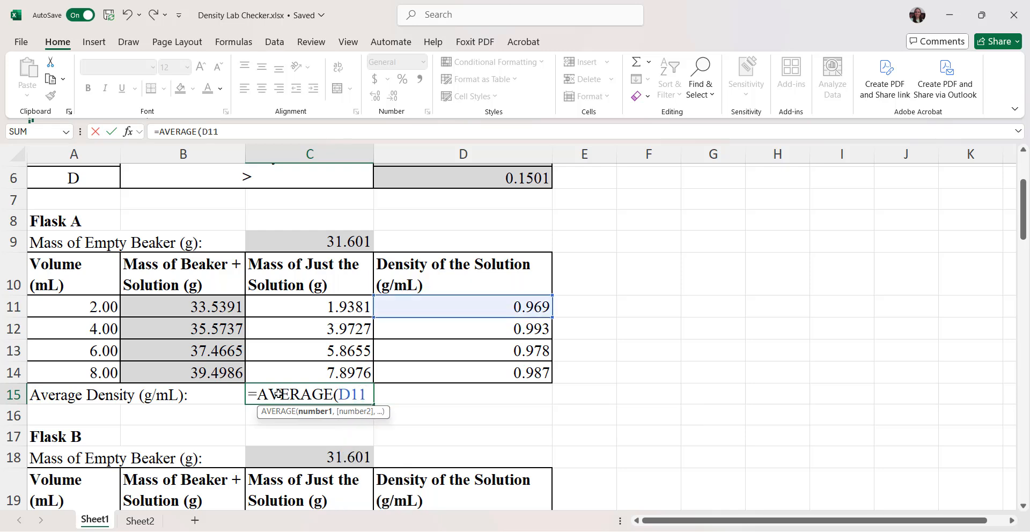
{"action": "type", "text": ":D"}
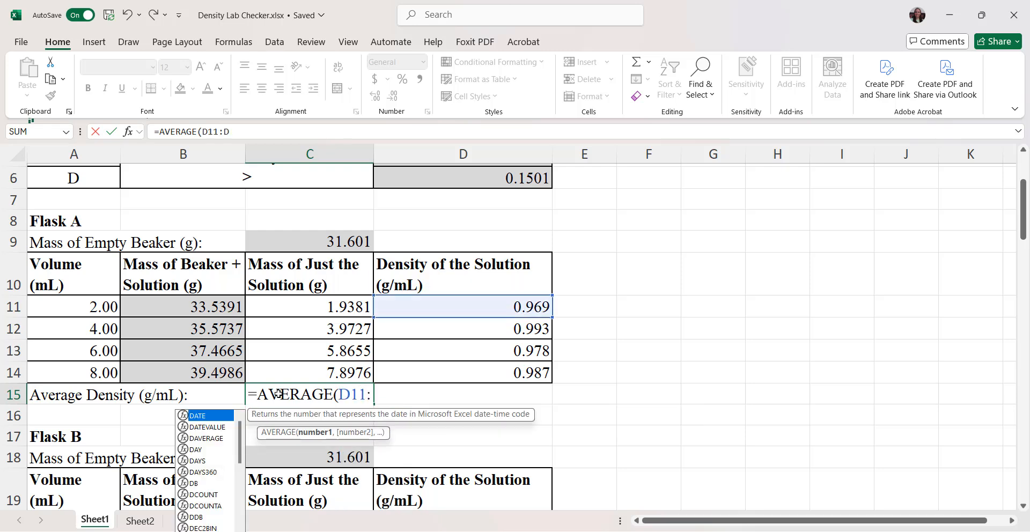
{"action": "type", "text": "14)"}
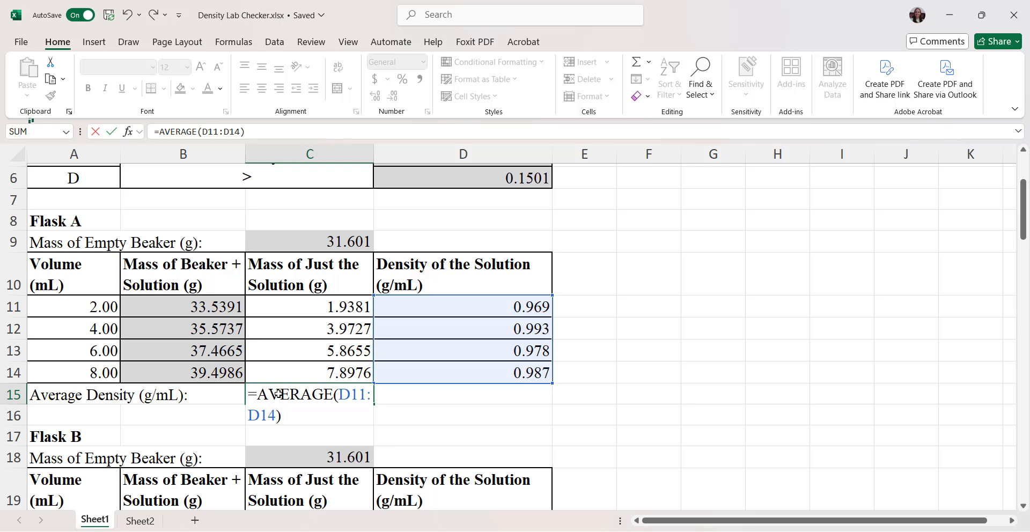
{"action": "key", "text": "Return"}
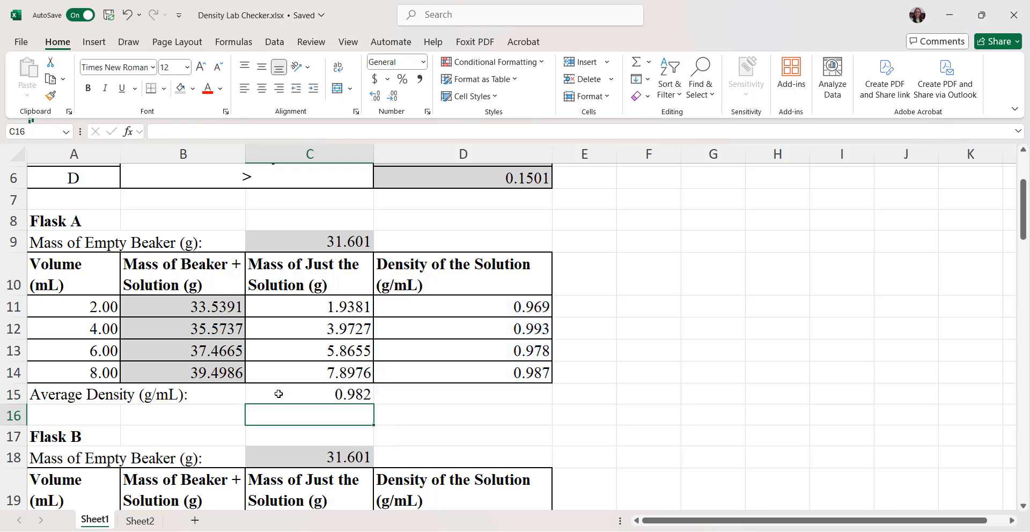
Step: Copy Flask A's average density formula from C15 into C24 for Flask B and check its referenced range
{"action": "left_click", "coordinate": [322, 395]}
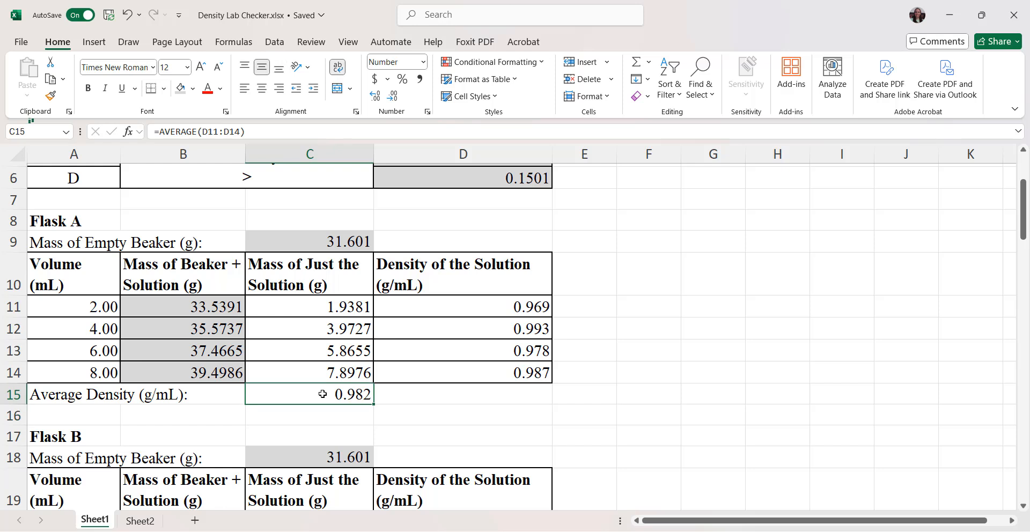
{"action": "key", "text": "ctrl+c"}
{"action": "scroll", "coordinate": [322, 394], "scroll_direction": "down", "scroll_amount": 3}
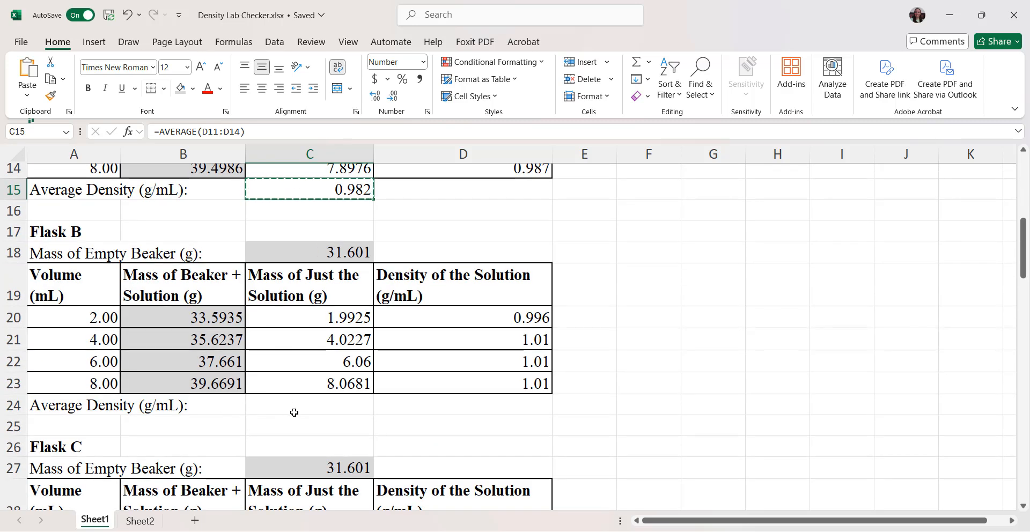
{"action": "left_click", "coordinate": [294, 412]}
{"action": "key", "text": "ctrl+v"}
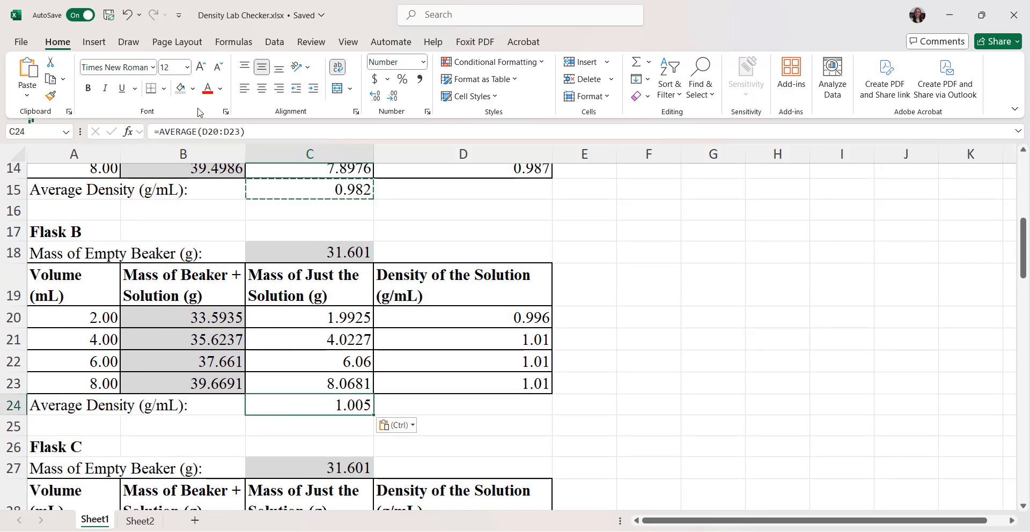
{"action": "left_click", "coordinate": [258, 132]}
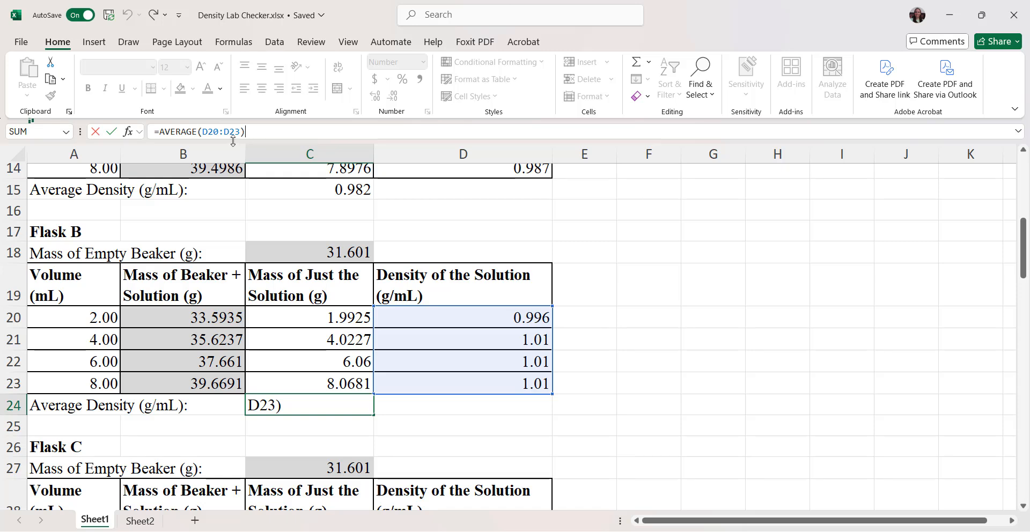
{"action": "key", "text": "Return"}
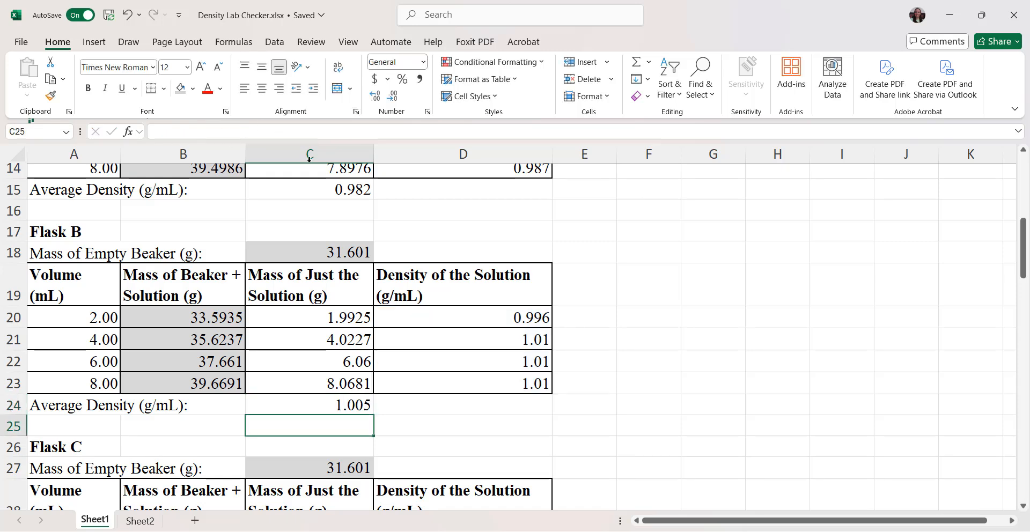
Step: Copy Flask B's average density formula from C24 into C33 for Flask C and check its referenced range
{"action": "scroll", "coordinate": [265, 219], "scroll_direction": "down", "scroll_amount": 5}
{"action": "scroll", "coordinate": [264, 219], "scroll_direction": "down", "scroll_amount": 1}
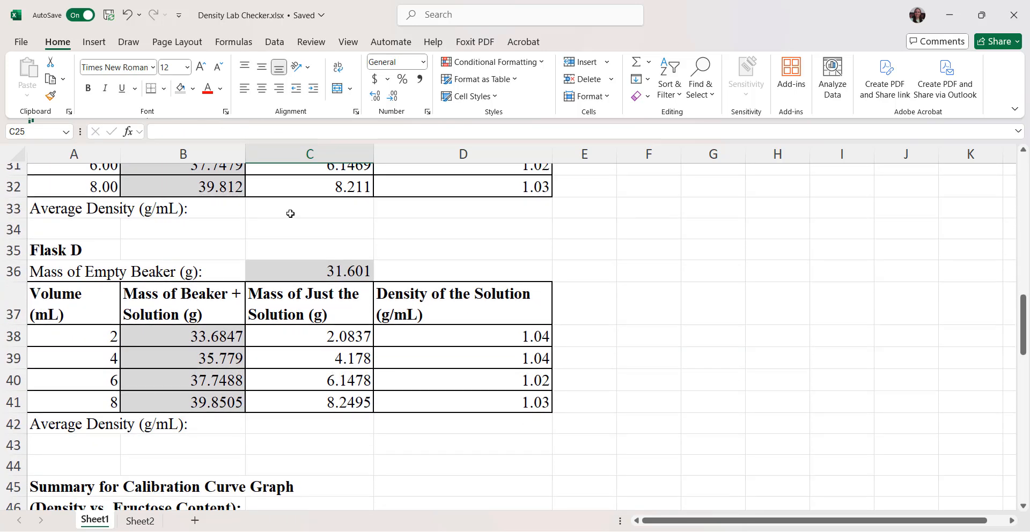
{"action": "left_click", "coordinate": [290, 213]}
{"action": "scroll", "coordinate": [290, 214], "scroll_direction": "up", "scroll_amount": 3}
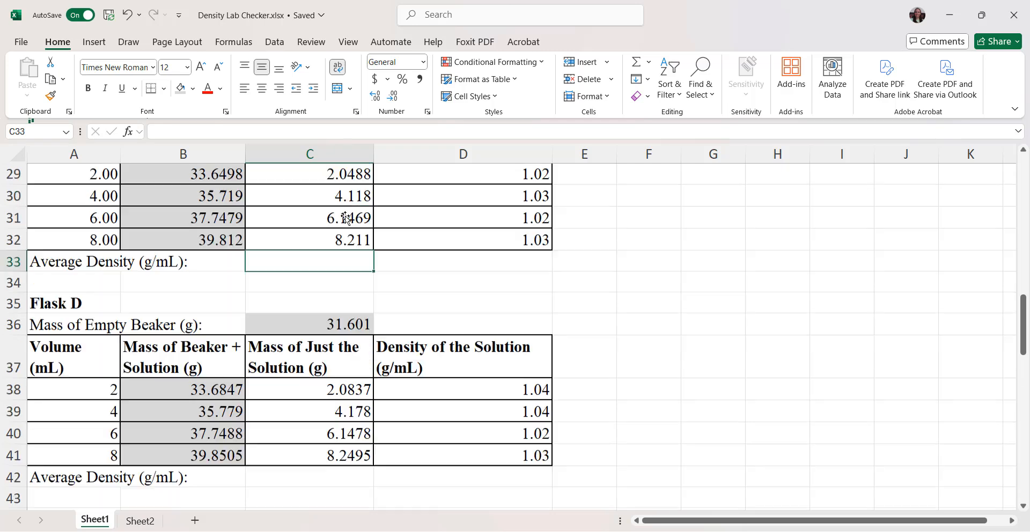
{"action": "left_click", "coordinate": [325, 249]}
{"action": "left_click", "coordinate": [314, 230]}
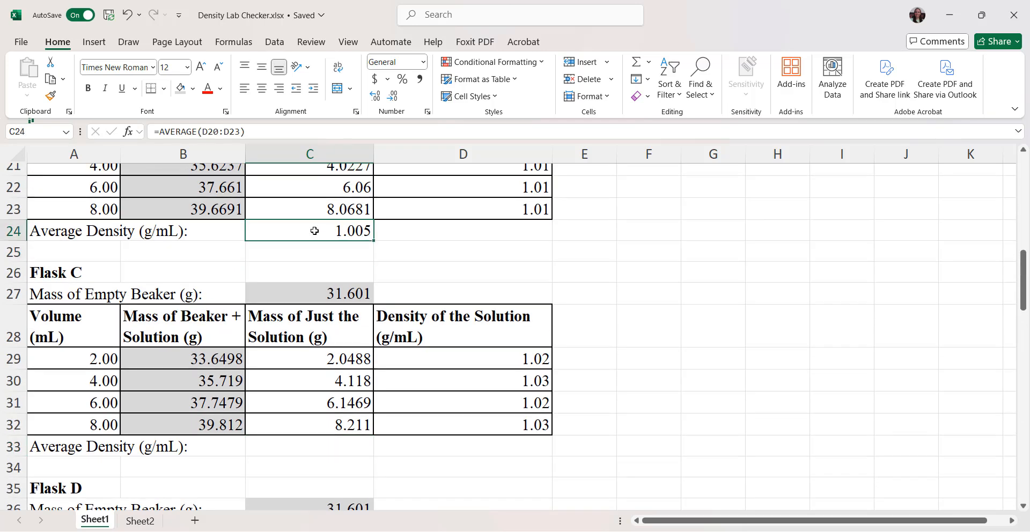
{"action": "key", "text": "ctrl+c"}
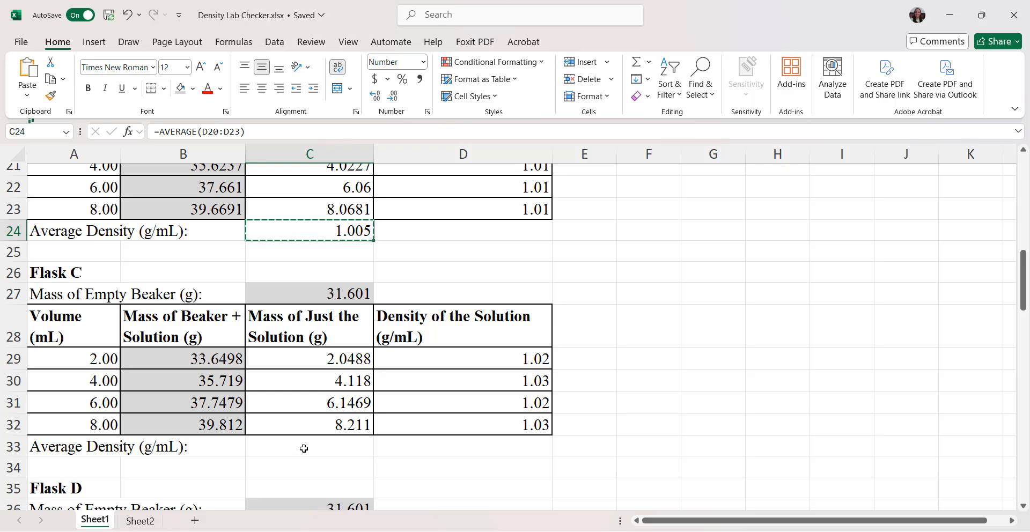
{"action": "left_click", "coordinate": [304, 447]}
{"action": "key", "text": "ctrl+v"}
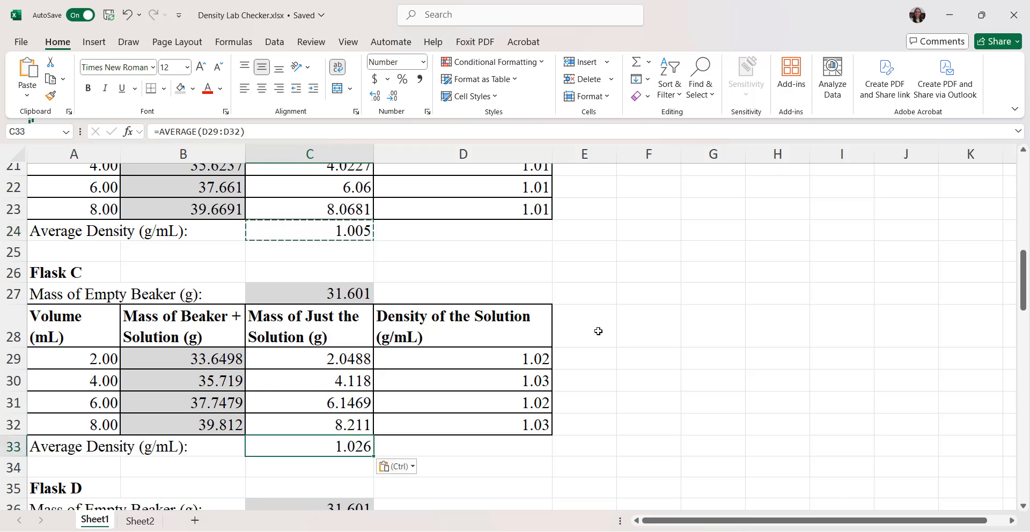
{"action": "left_click", "coordinate": [263, 134]}
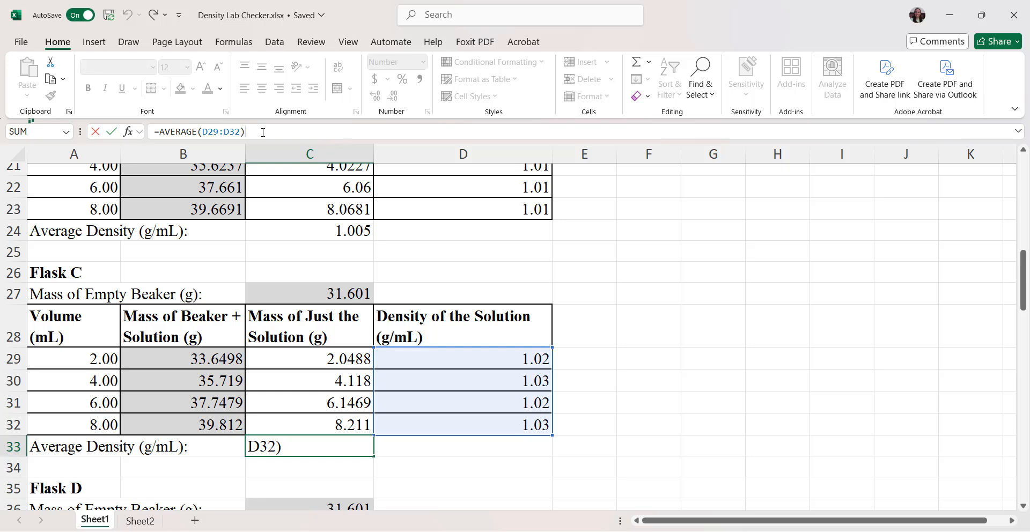
{"action": "key", "text": "Return"}
Step: Copy Flask C's average density formula from C33 into C42 for Flask D and check its referenced range
{"action": "scroll", "coordinate": [357, 377], "scroll_direction": "down", "scroll_amount": 3}
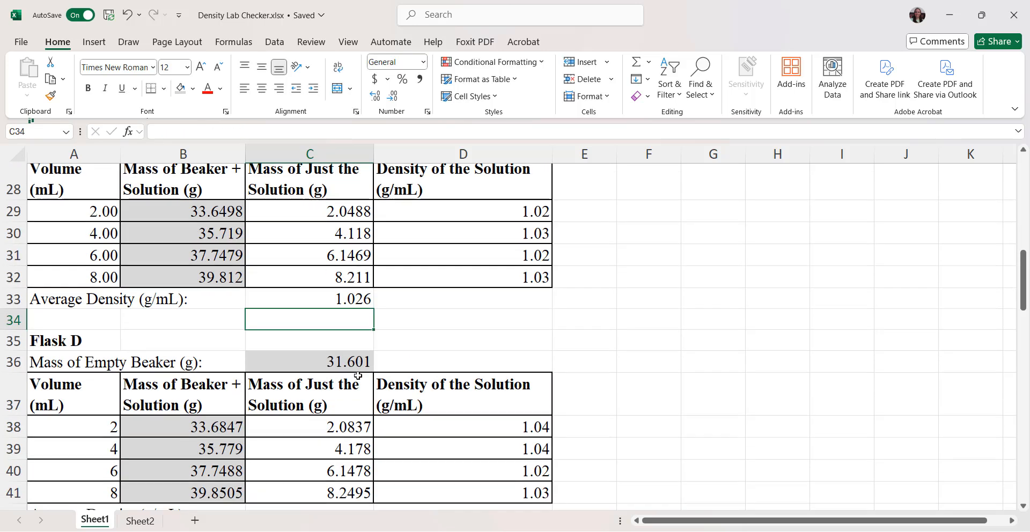
{"action": "left_click", "coordinate": [305, 456]}
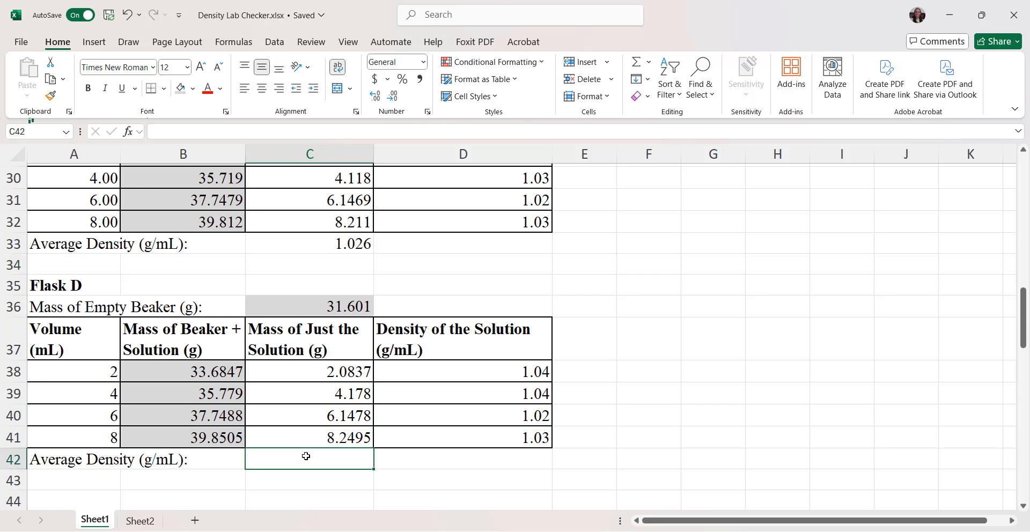
{"action": "left_click", "coordinate": [331, 253]}
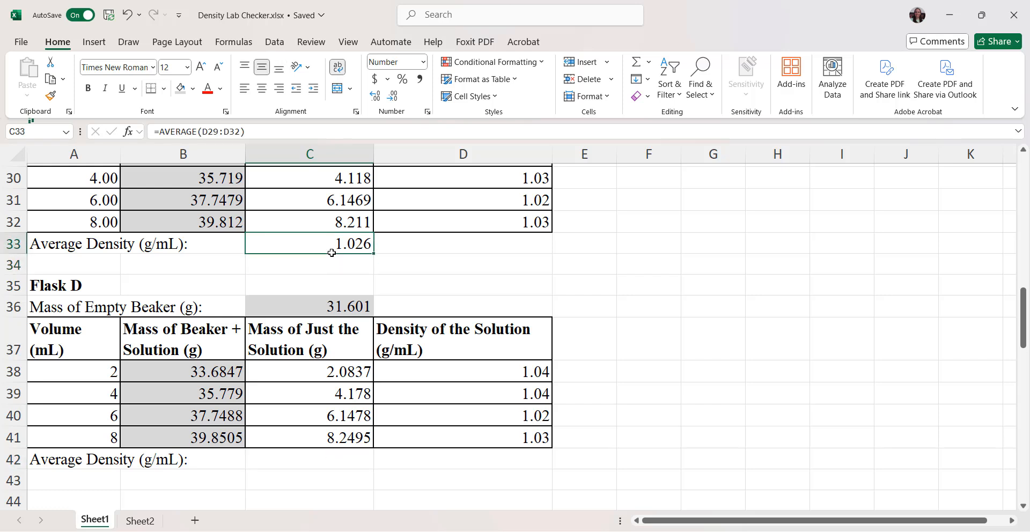
{"action": "key", "text": "ctrl+c"}
{"action": "left_click", "coordinate": [312, 460]}
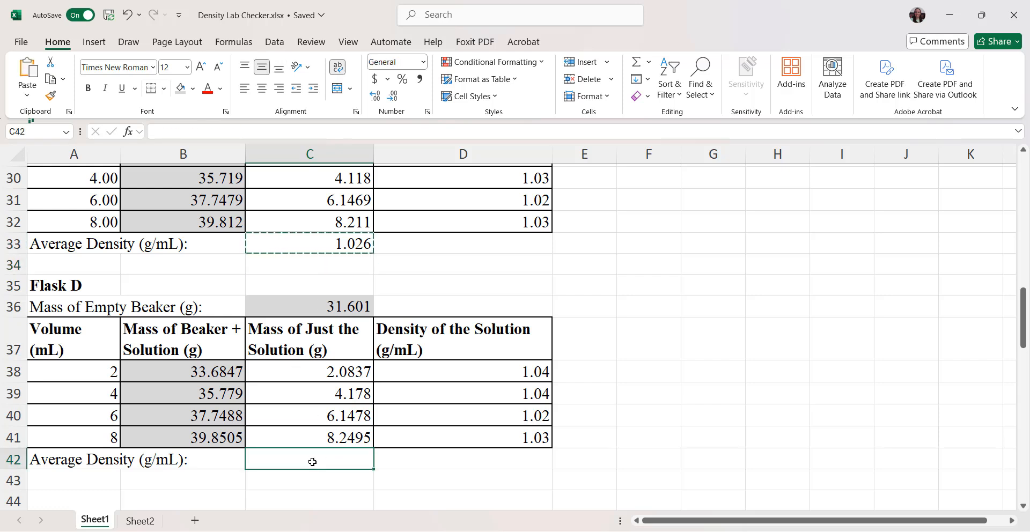
{"action": "key", "text": "ctrl+v"}
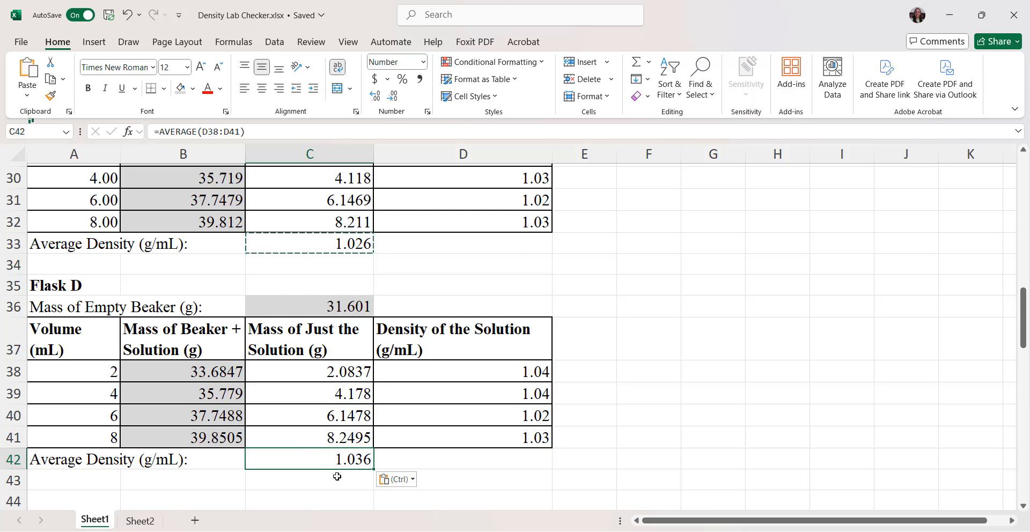
{"action": "left_click", "coordinate": [269, 126]}
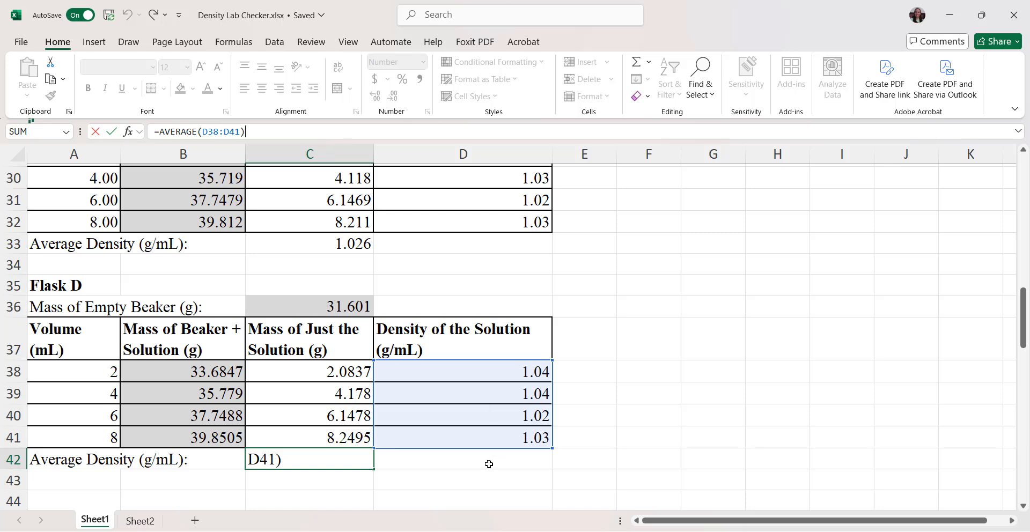
{"action": "left_click", "coordinate": [423, 467]}
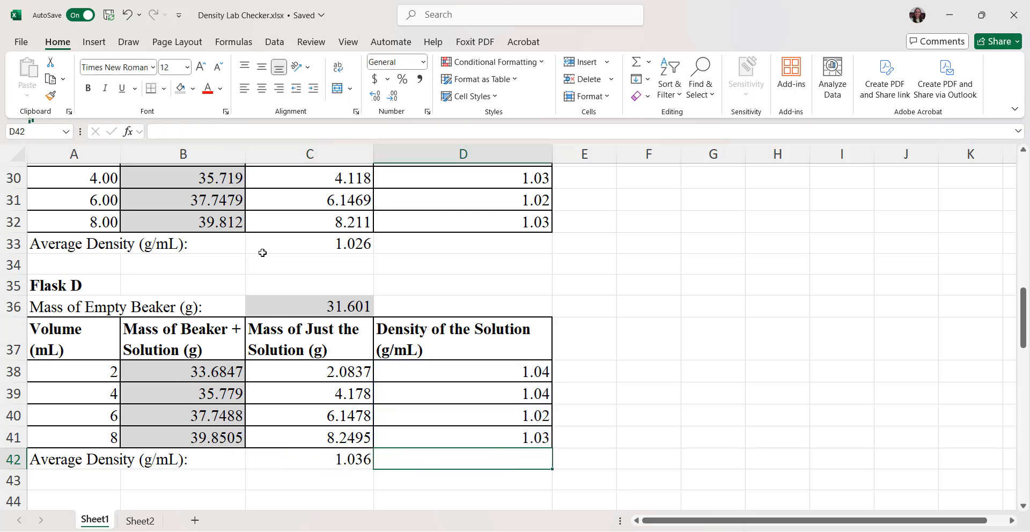
Step: Review the flasks' average densities and fructose contents, down to the calibration curve summary table
{"action": "scroll", "coordinate": [358, 445], "scroll_direction": "up", "scroll_amount": 5}
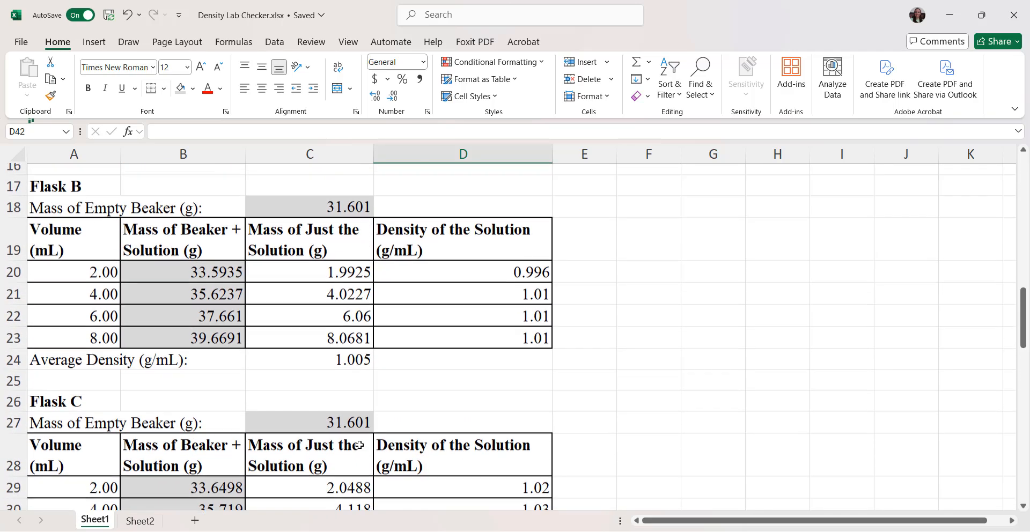
{"action": "scroll", "coordinate": [358, 445], "scroll_direction": "up", "scroll_amount": 4}
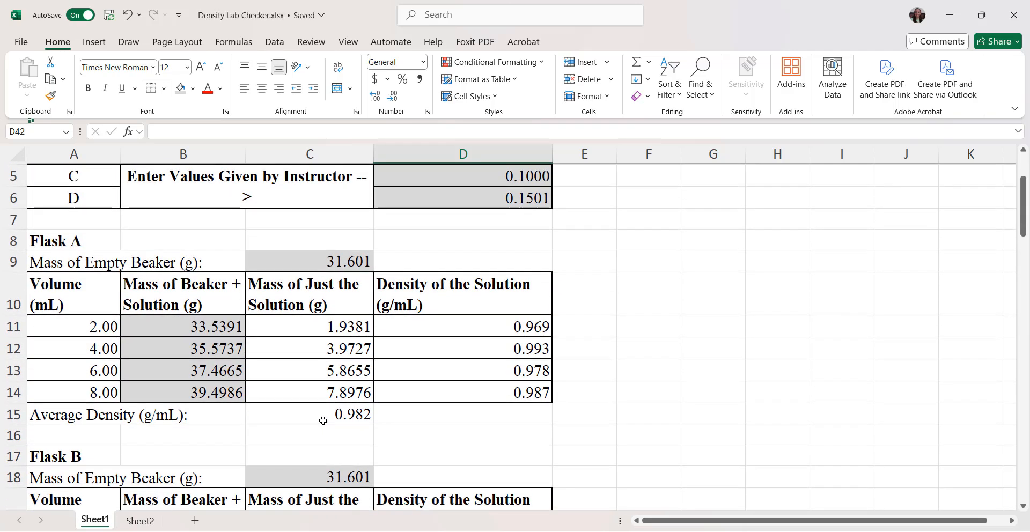
{"action": "scroll", "coordinate": [323, 420], "scroll_direction": "up", "scroll_amount": 2}
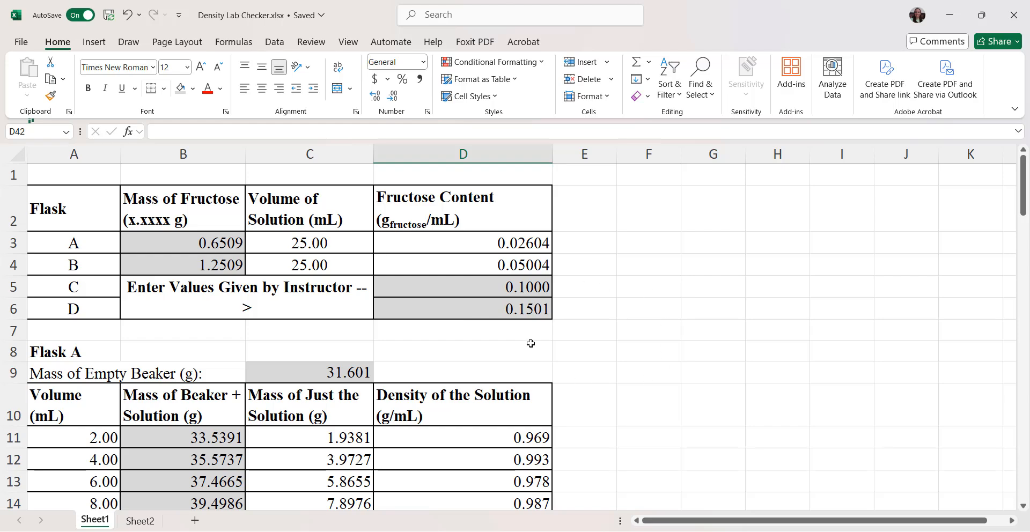
{"action": "scroll", "coordinate": [595, 411], "scroll_direction": "down", "scroll_amount": 11}
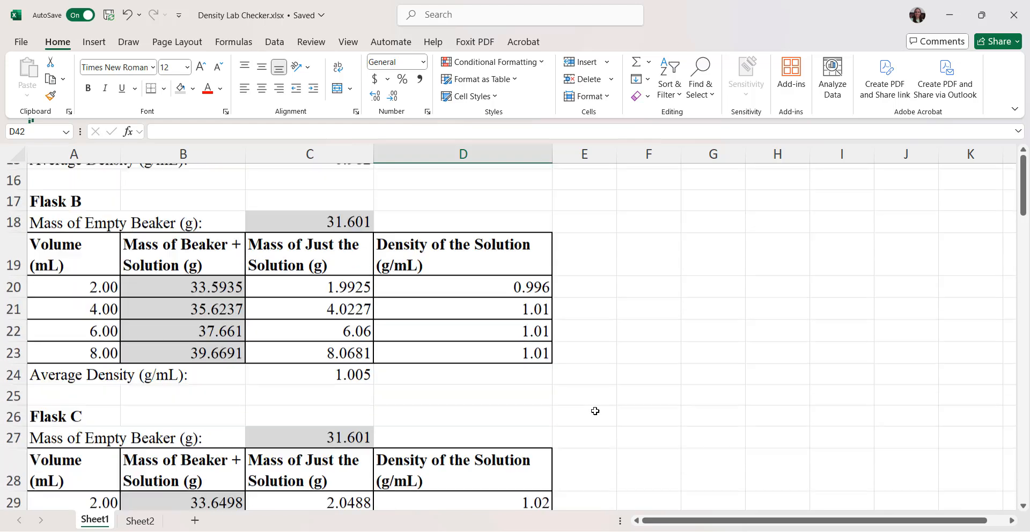
{"action": "scroll", "coordinate": [595, 410], "scroll_direction": "down", "scroll_amount": 2}
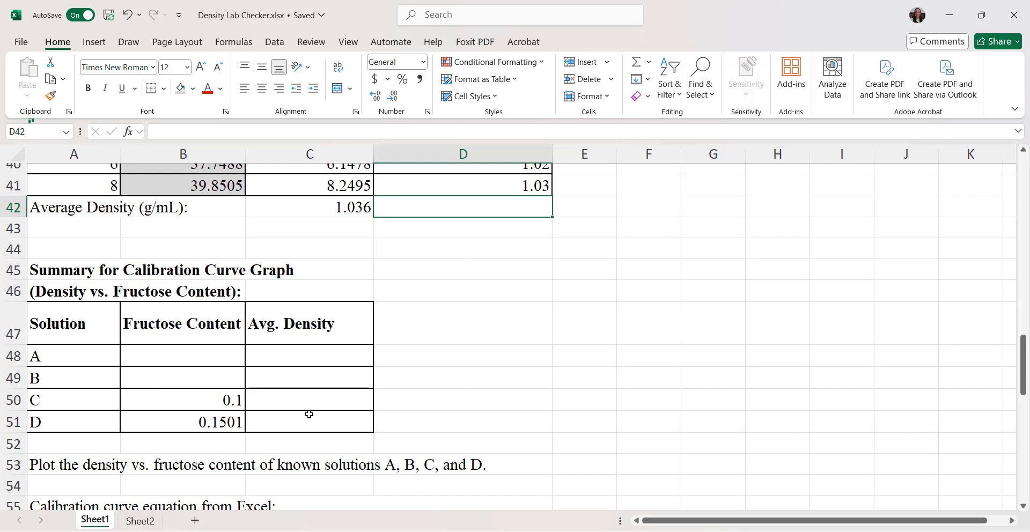
Step: Temporarily expand the decimals of Flask A's fructose content in D3 to inspect its precision, and restore five decimal places
{"action": "left_click", "coordinate": [184, 357]}
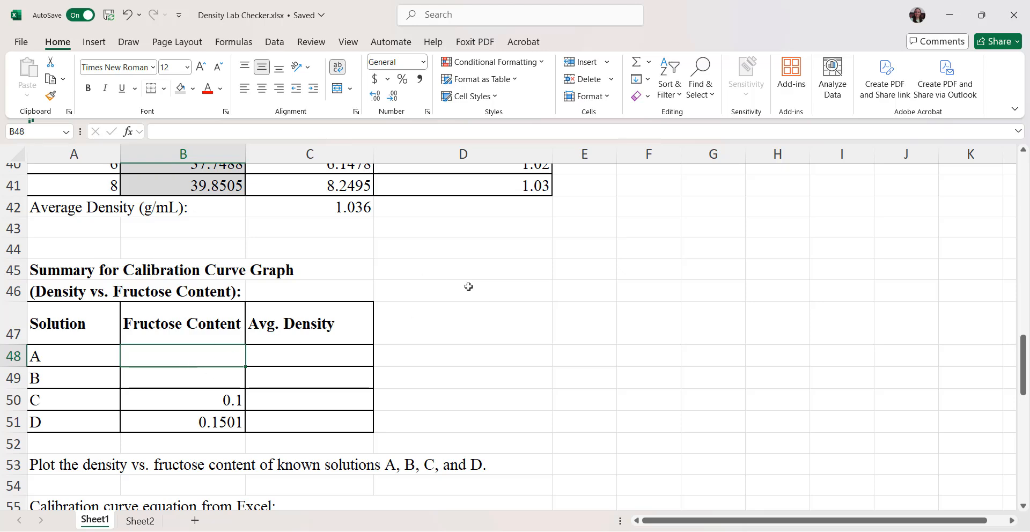
{"action": "scroll", "coordinate": [468, 287], "scroll_direction": "up", "scroll_amount": 13}
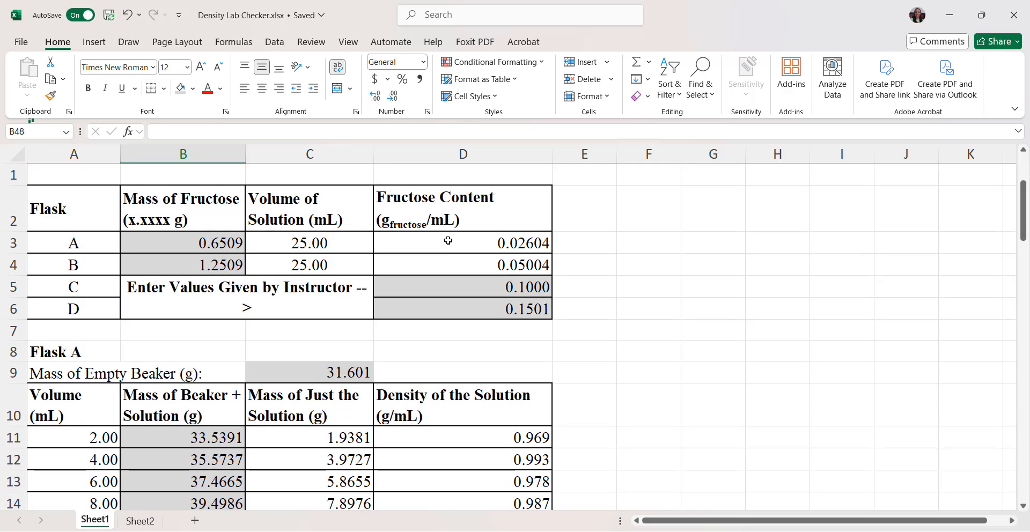
{"action": "left_click", "coordinate": [463, 242]}
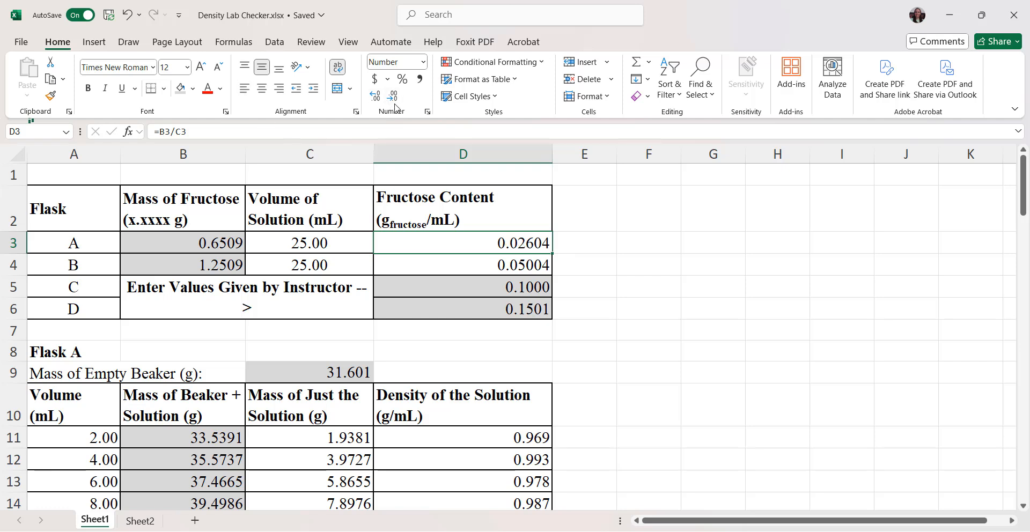
{"action": "left_click", "coordinate": [376, 100]}
{"action": "left_click", "coordinate": [377, 100]}
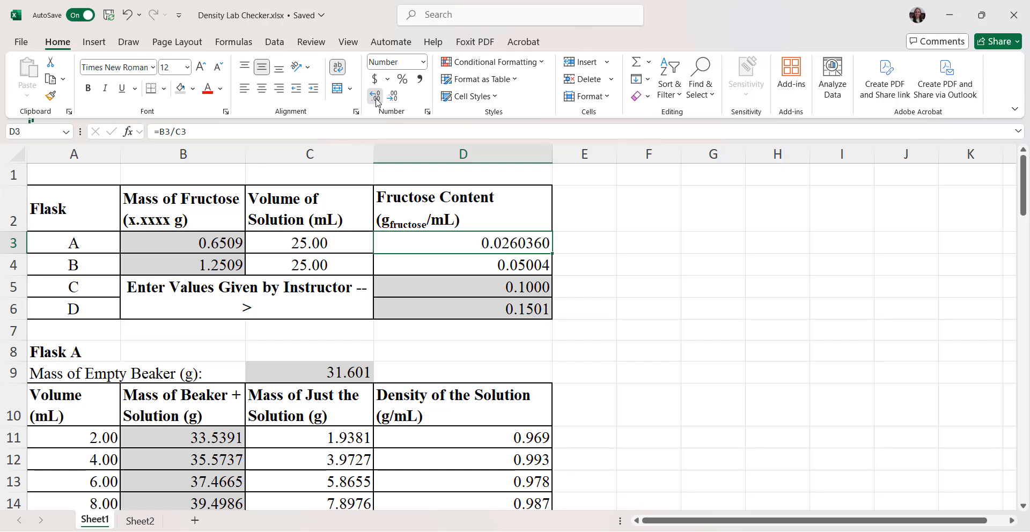
{"action": "left_click", "coordinate": [377, 101]}
{"action": "left_click", "coordinate": [377, 100]}
{"action": "left_click", "coordinate": [378, 102]}
{"action": "left_click", "coordinate": [378, 102]}
{"action": "left_click", "coordinate": [378, 102]}
{"action": "left_click", "coordinate": [378, 102]}
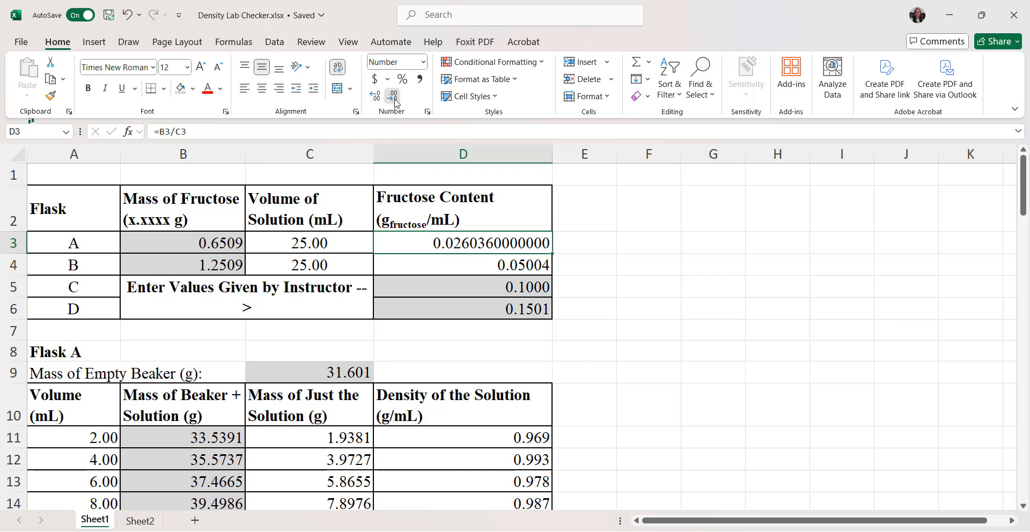
{"action": "left_click", "coordinate": [394, 101]}
{"action": "left_click", "coordinate": [394, 101]}
{"action": "left_click", "coordinate": [395, 101]}
{"action": "left_click", "coordinate": [394, 101]}
{"action": "left_click", "coordinate": [394, 101]}
{"action": "left_click", "coordinate": [394, 101]}
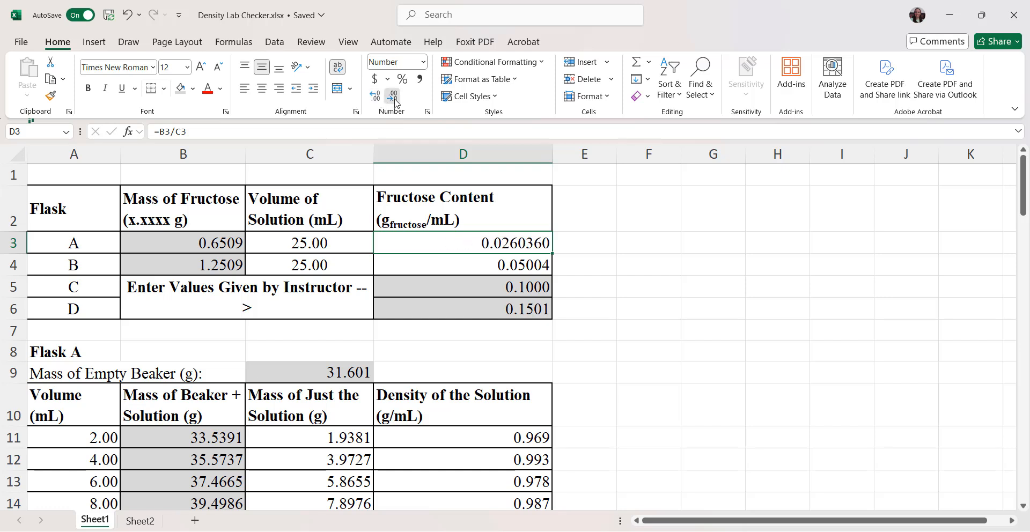
{"action": "left_click", "coordinate": [394, 101]}
{"action": "left_click", "coordinate": [394, 101]}
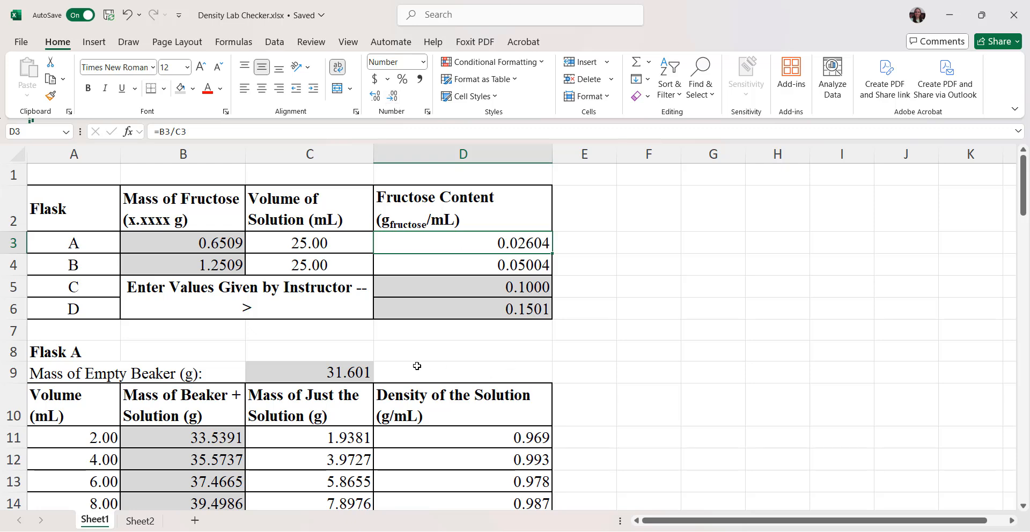
Step: Link solution A's fructose content in summary cell B48 to Flask A's value with =D3
{"action": "scroll", "coordinate": [417, 365], "scroll_direction": "down", "scroll_amount": 11}
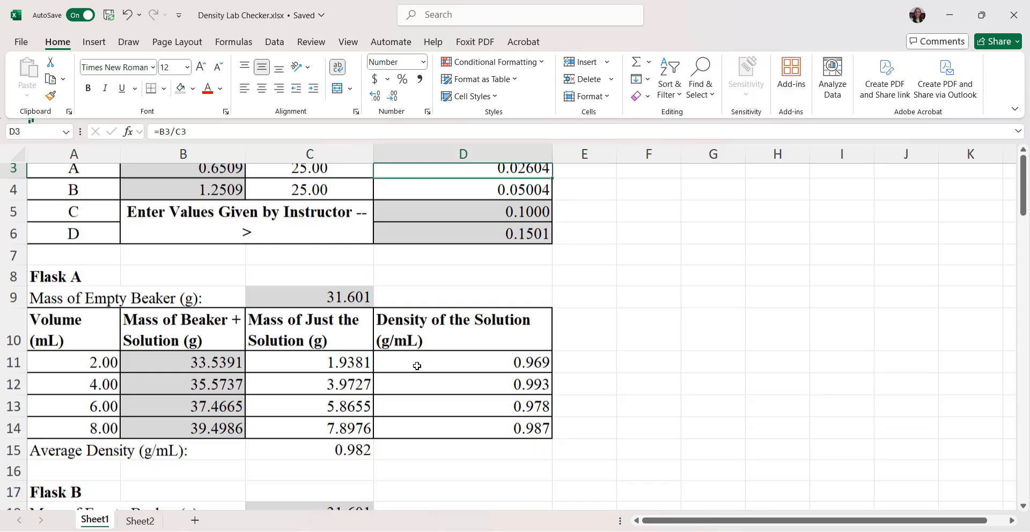
{"action": "scroll", "coordinate": [416, 366], "scroll_direction": "down", "scroll_amount": 2}
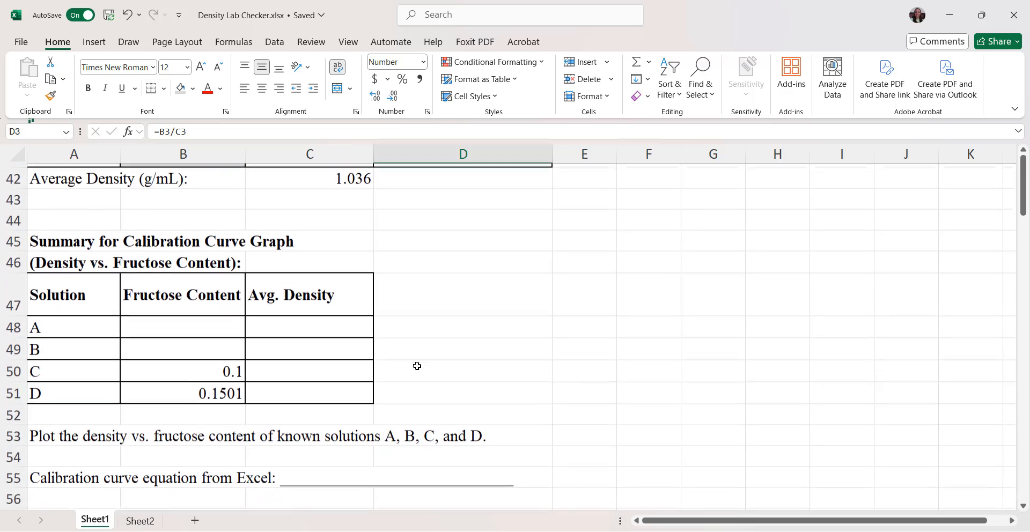
{"action": "left_click", "coordinate": [211, 315]}
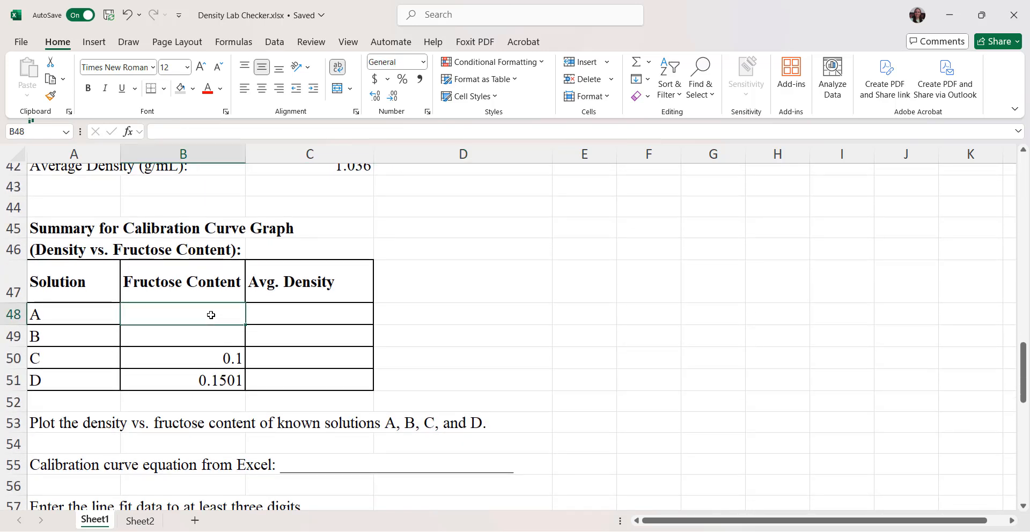
{"action": "type", "text": "=D3"}
{"action": "key", "text": "Return"}
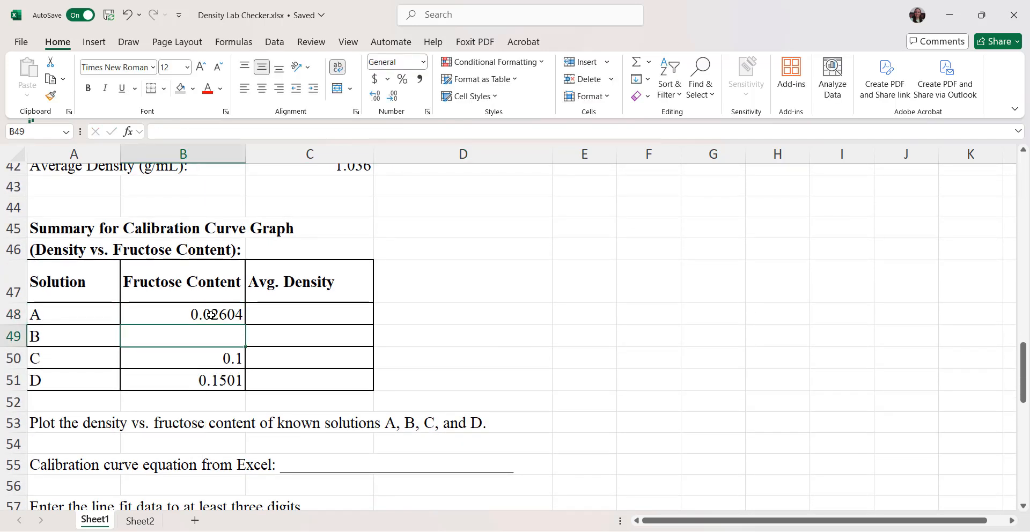
Step: Link solution B's fructose content in summary cell B49 to Flask B's value with =D4
{"action": "scroll", "coordinate": [468, 250], "scroll_direction": "up", "scroll_amount": 11}
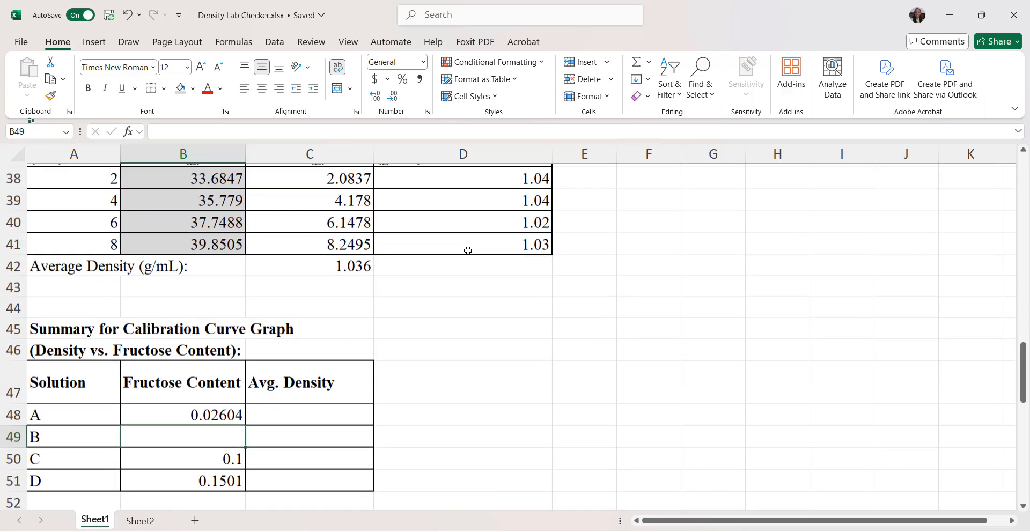
{"action": "scroll", "coordinate": [468, 251], "scroll_direction": "up", "scroll_amount": 3}
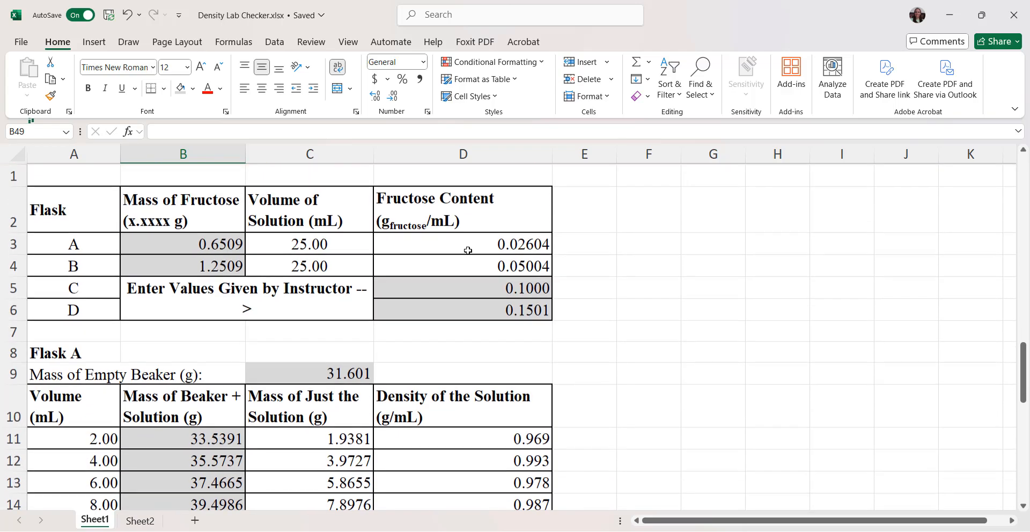
{"action": "left_click", "coordinate": [467, 266]}
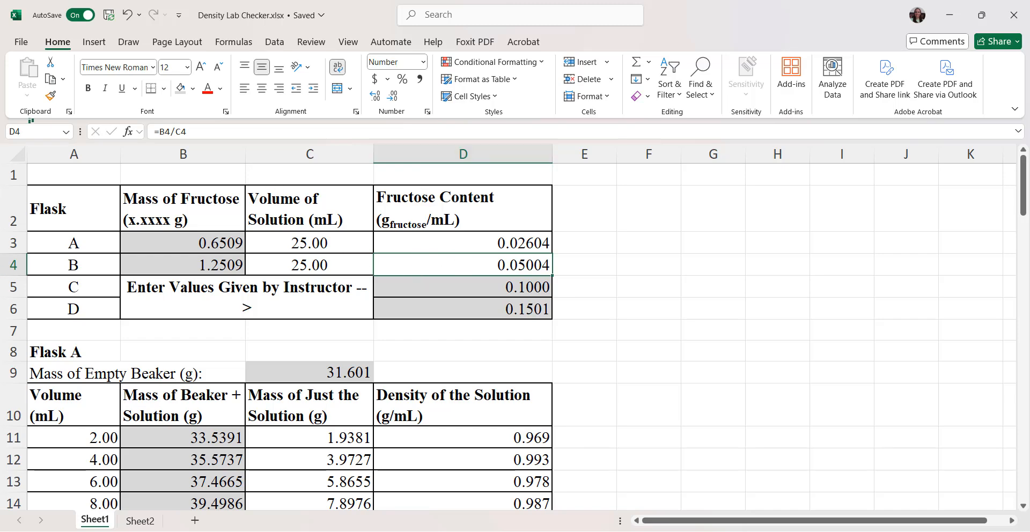
{"action": "scroll", "coordinate": [323, 496], "scroll_direction": "down", "scroll_amount": 15}
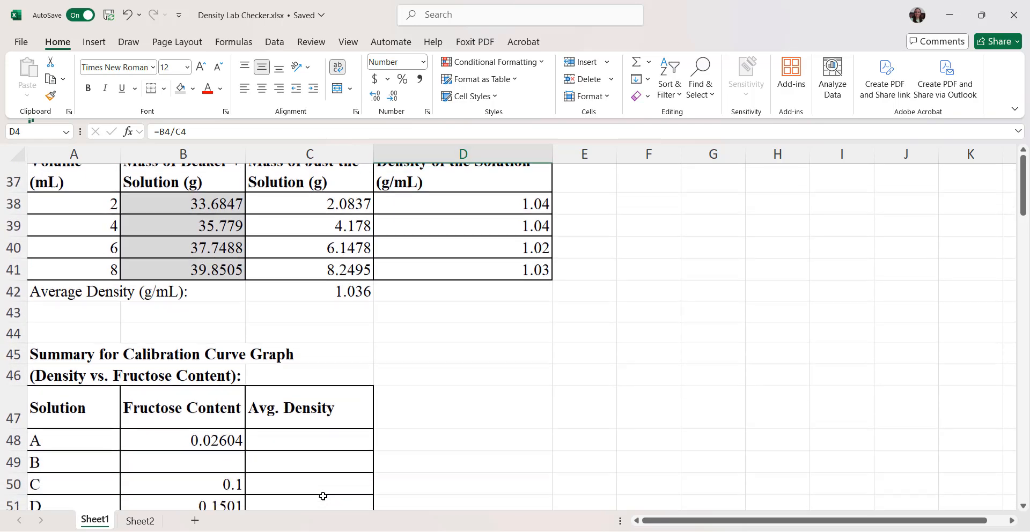
{"action": "scroll", "coordinate": [323, 496], "scroll_direction": "down", "scroll_amount": 1}
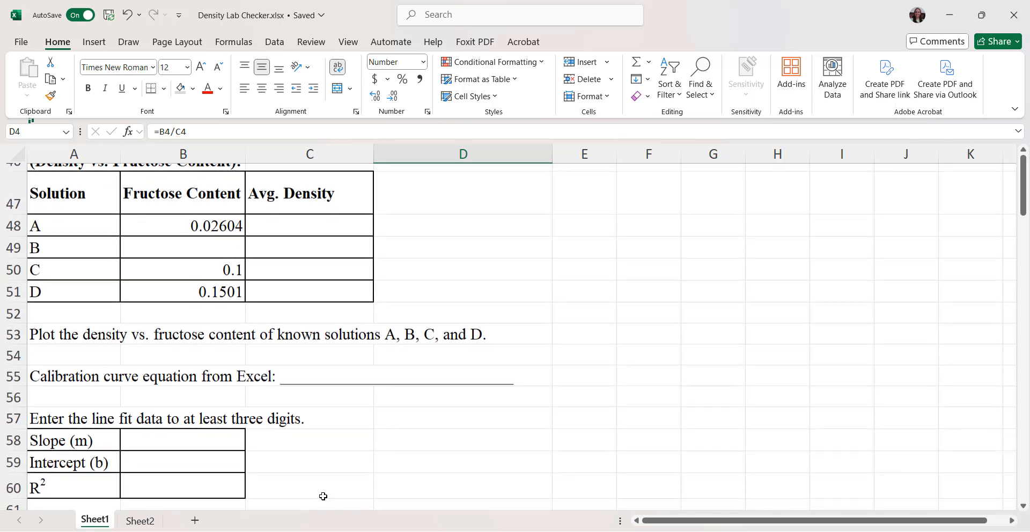
{"action": "left_click", "coordinate": [226, 253]}
{"action": "type", "text": "=D4"}
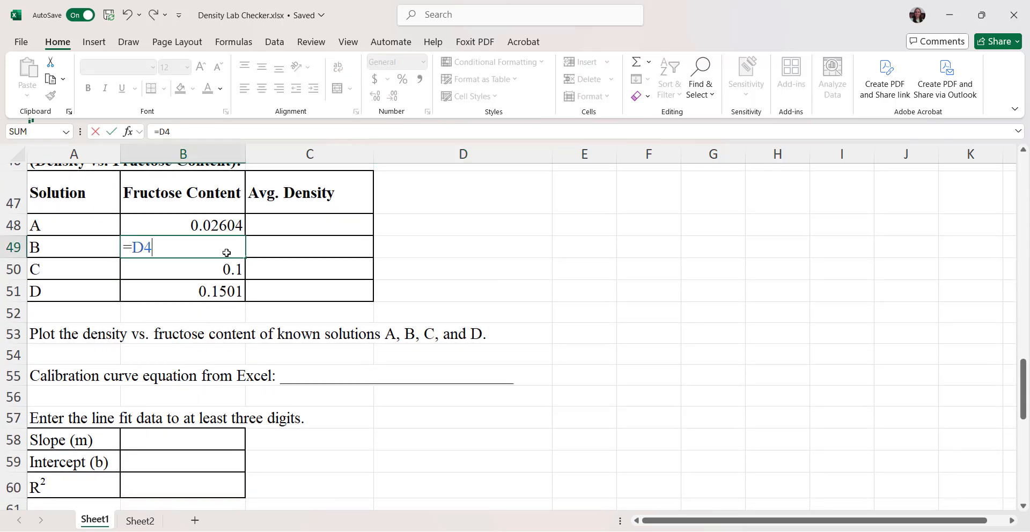
{"action": "key", "text": "Return"}
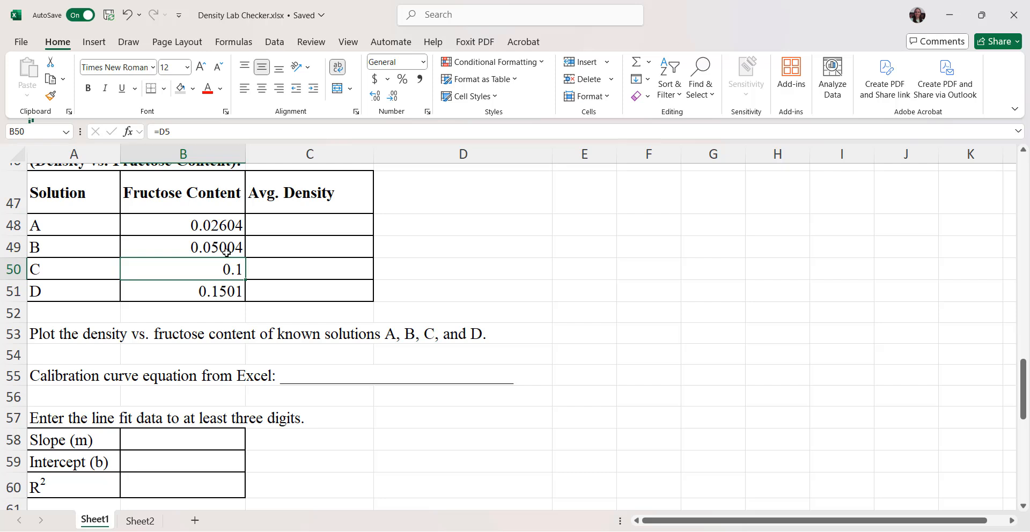
Step: Temporarily show extra decimals for solution B's fructose content in B49 and reduce it back to five decimal places
{"action": "left_click", "coordinate": [226, 252]}
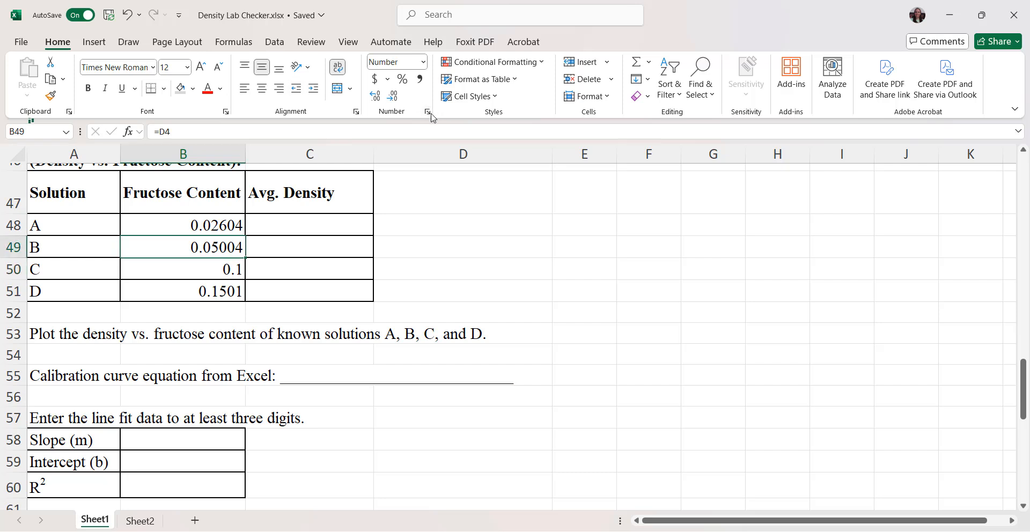
{"action": "left_click", "coordinate": [375, 97]}
{"action": "left_click", "coordinate": [375, 97]}
{"action": "left_click", "coordinate": [375, 97]}
{"action": "left_click", "coordinate": [375, 96]}
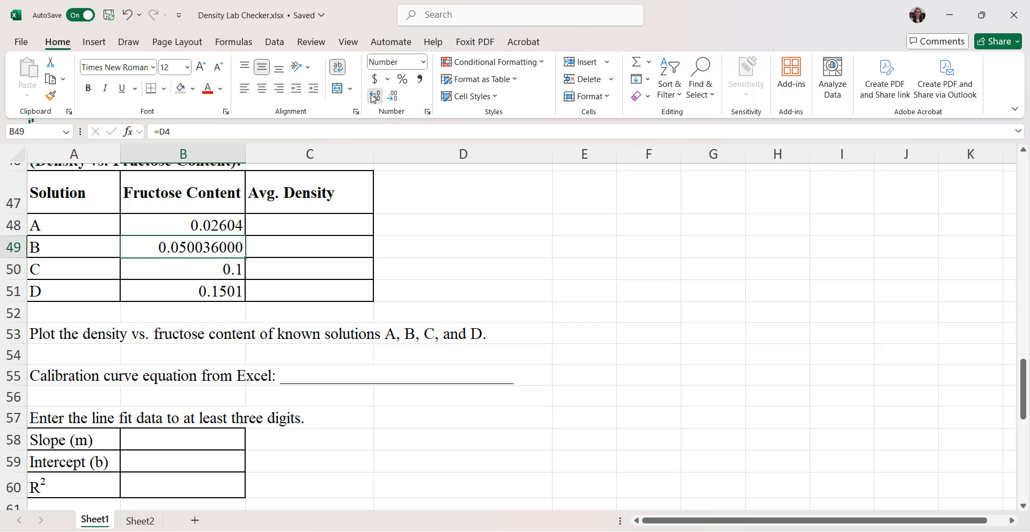
{"action": "left_click", "coordinate": [376, 97]}
{"action": "left_click", "coordinate": [392, 97]}
{"action": "left_click", "coordinate": [392, 97]}
{"action": "left_click", "coordinate": [392, 97]}
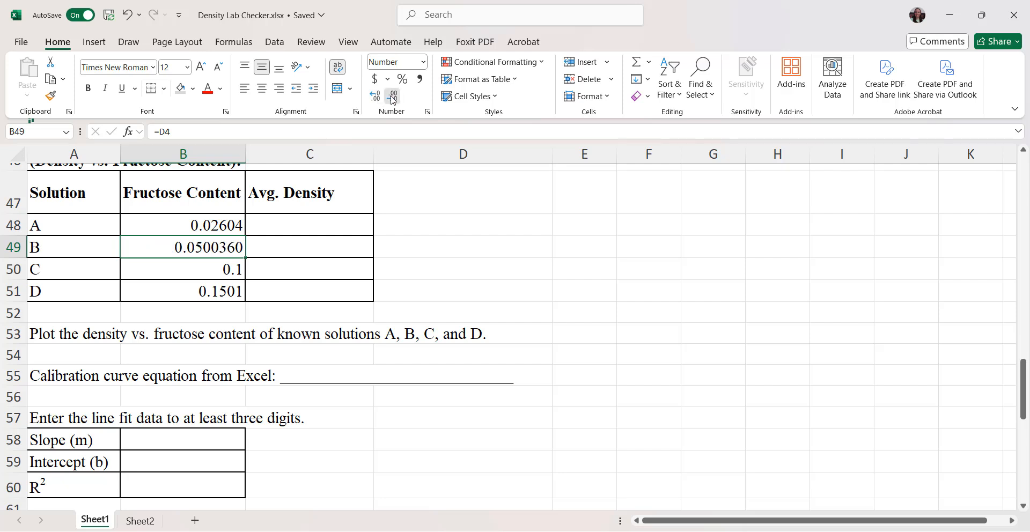
{"action": "left_click", "coordinate": [392, 97]}
{"action": "left_click", "coordinate": [392, 97]}
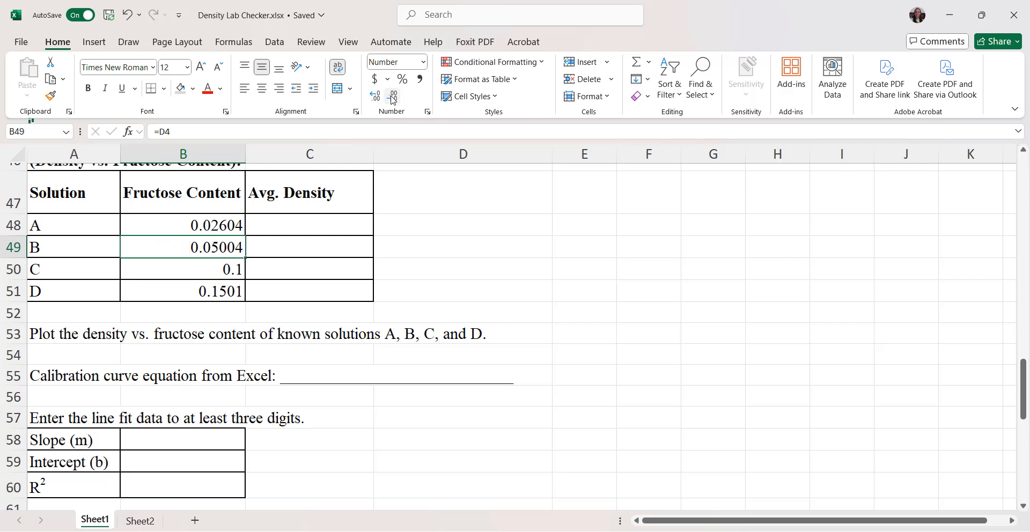
Step: Link solution A's average density in summary cell C48 to Flask A's average with =C15
{"action": "left_click", "coordinate": [346, 228]}
{"action": "scroll", "coordinate": [514, 263], "scroll_direction": "up", "scroll_amount": 10}
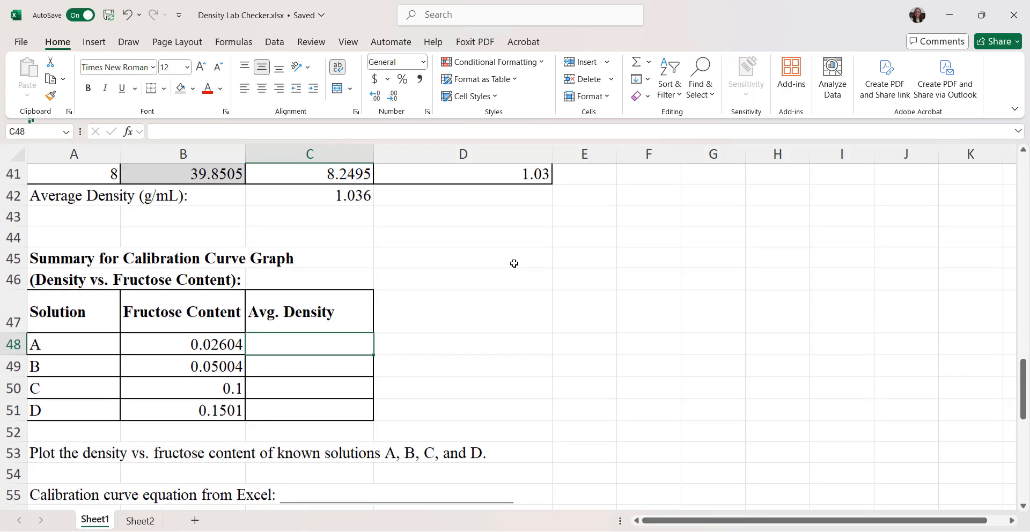
{"action": "scroll", "coordinate": [514, 264], "scroll_direction": "up", "scroll_amount": 4}
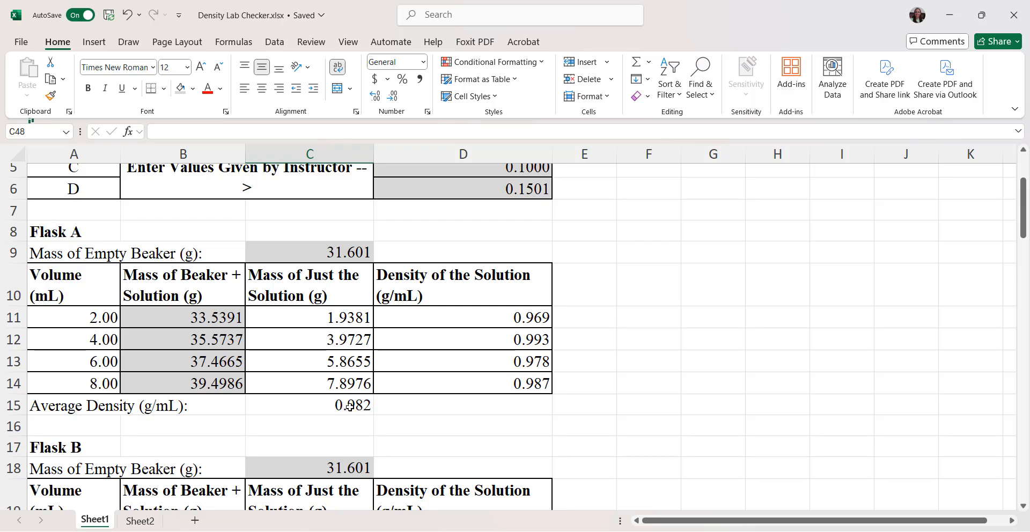
{"action": "scroll", "coordinate": [413, 420], "scroll_direction": "down", "scroll_amount": 15}
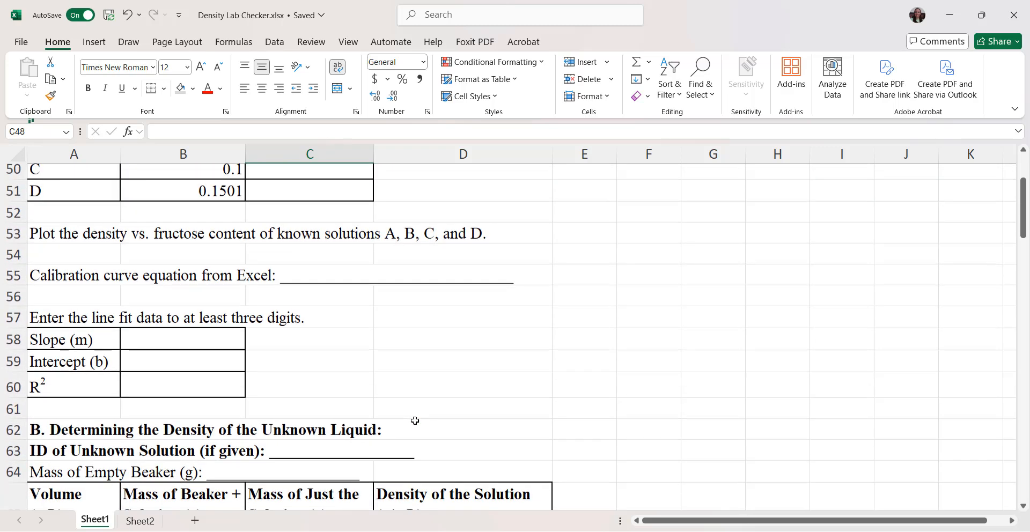
{"action": "scroll", "coordinate": [412, 418], "scroll_direction": "up", "scroll_amount": 2}
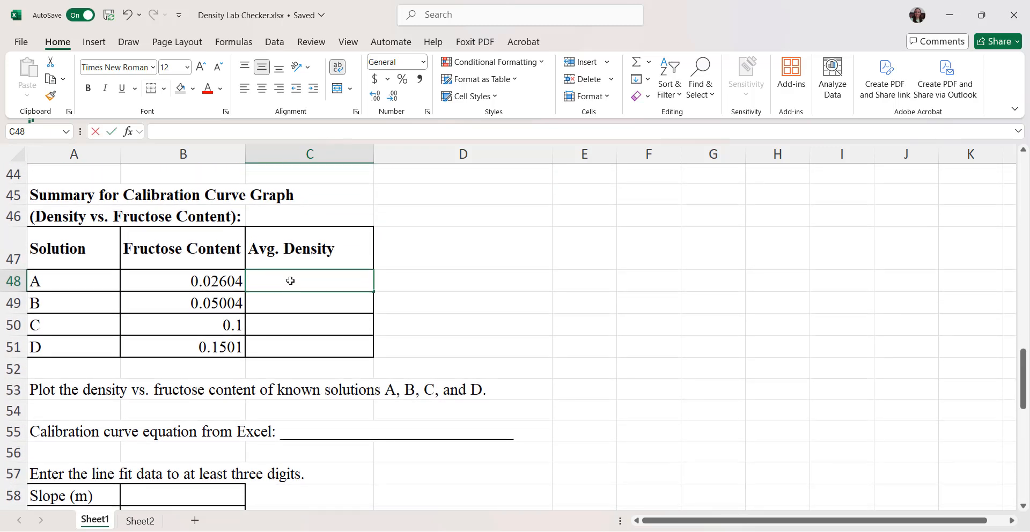
{"action": "type", "text": "=C15"}
{"action": "key", "text": "Return"}
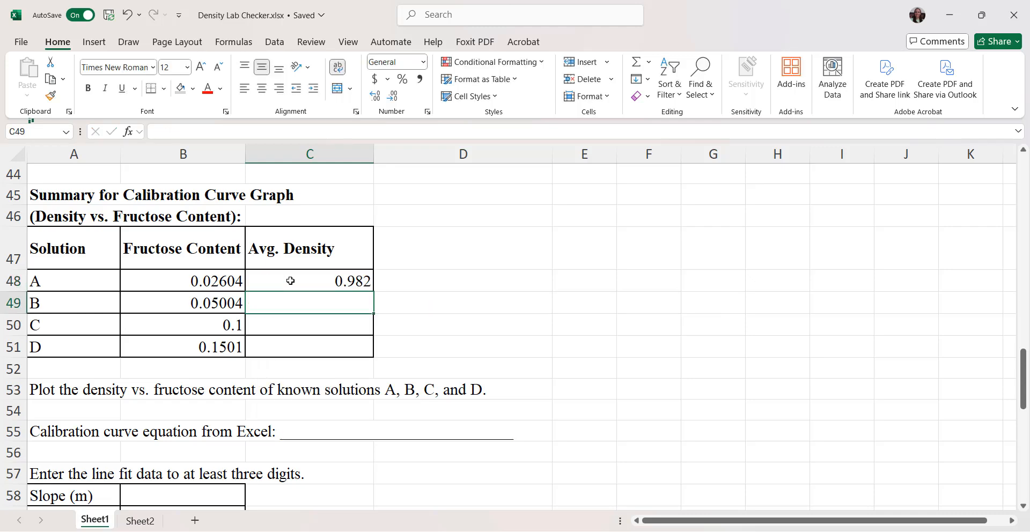
Step: Link solution B's average density in summary cell C49 to Flask B's average with =C24
{"action": "scroll", "coordinate": [433, 252], "scroll_direction": "up", "scroll_amount": 9}
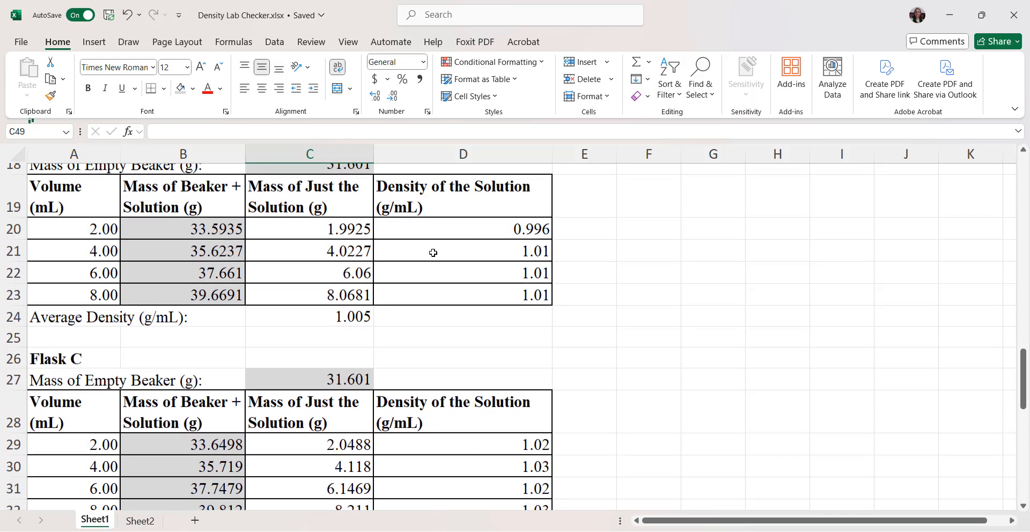
{"action": "scroll", "coordinate": [432, 253], "scroll_direction": "up", "scroll_amount": 1}
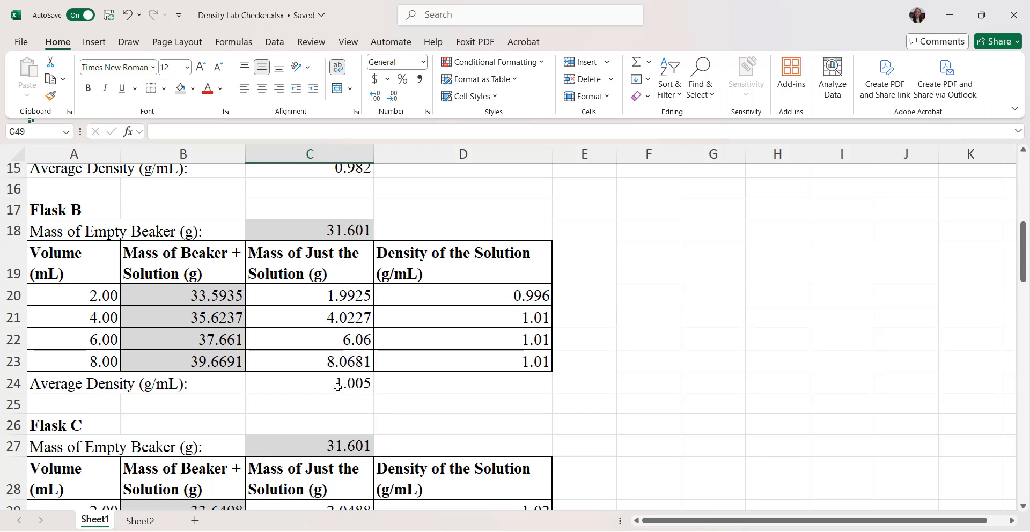
{"action": "scroll", "coordinate": [428, 402], "scroll_direction": "down", "scroll_amount": 12}
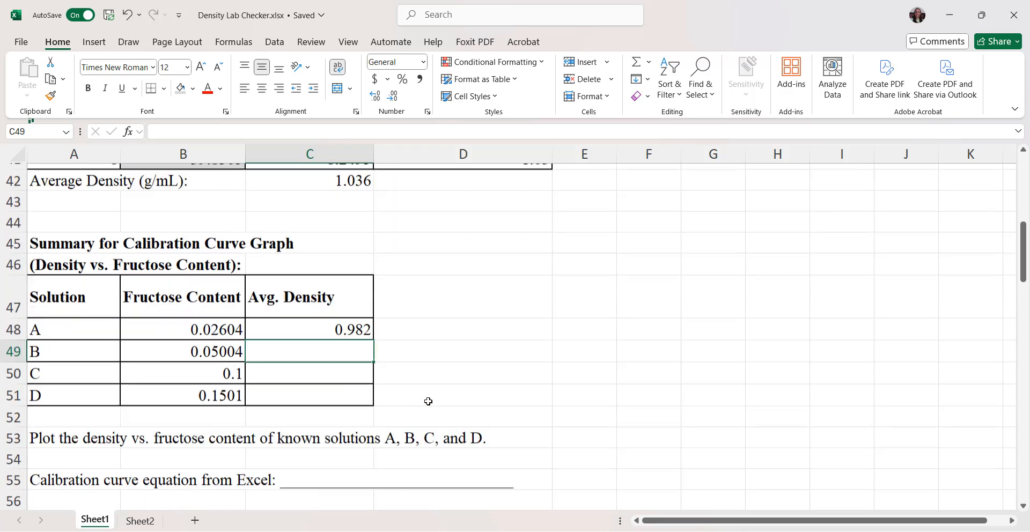
{"action": "scroll", "coordinate": [428, 401], "scroll_direction": "up", "scroll_amount": 1}
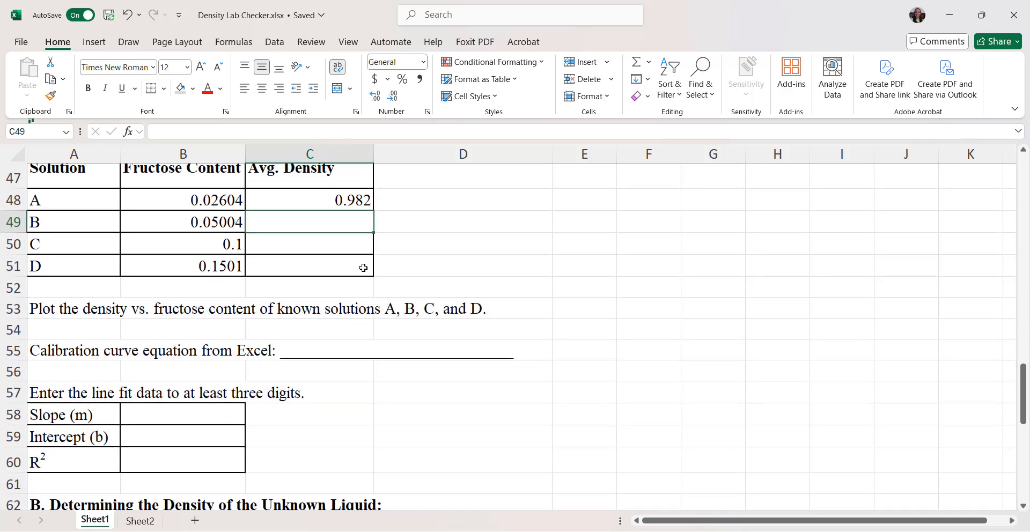
{"action": "type", "text": "=C24"}
{"action": "key", "text": "Return"}
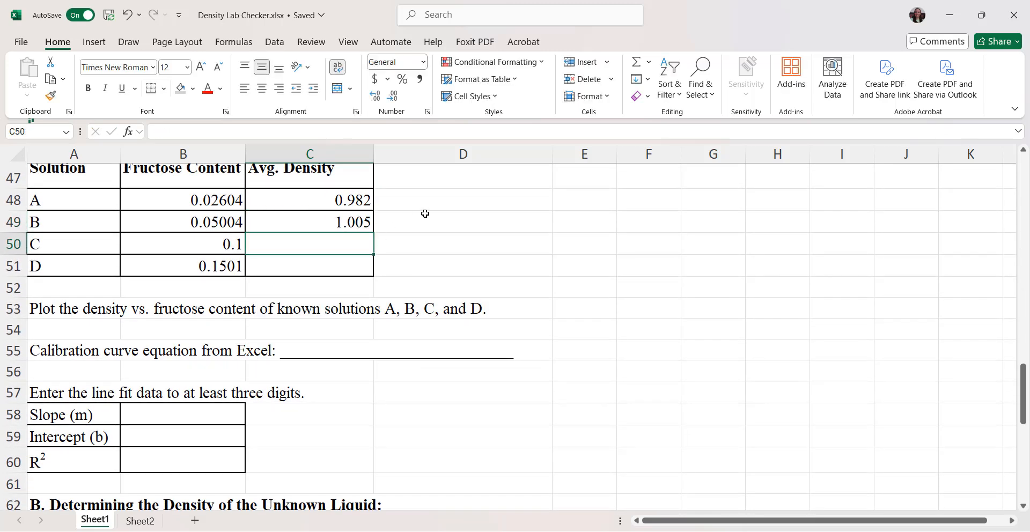
Step: Link solution C's average density in summary cell C50 to Flask C's average with =C33
{"action": "scroll", "coordinate": [426, 212], "scroll_direction": "up", "scroll_amount": 8}
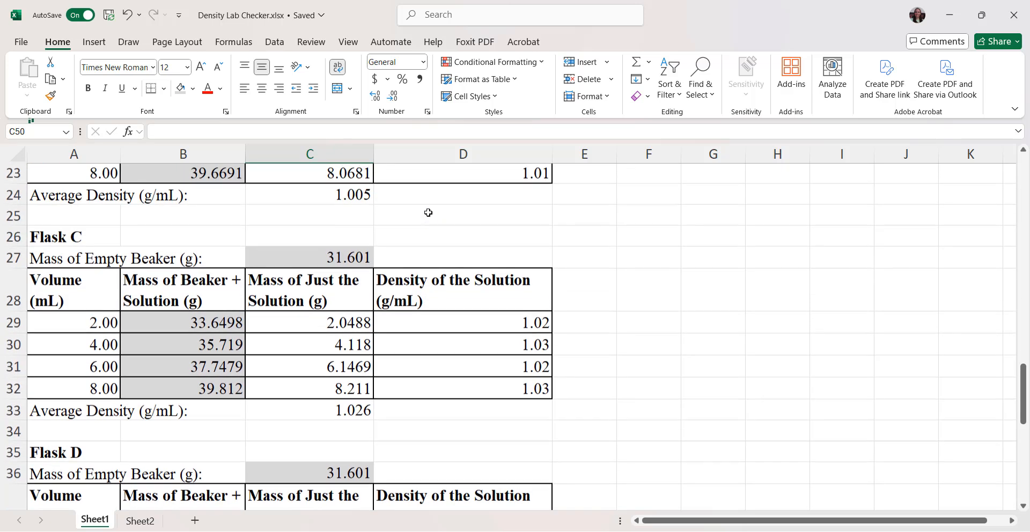
{"action": "scroll", "coordinate": [428, 213], "scroll_direction": "up", "scroll_amount": 1}
{"action": "scroll", "coordinate": [354, 459], "scroll_direction": "down", "scroll_amount": 1}
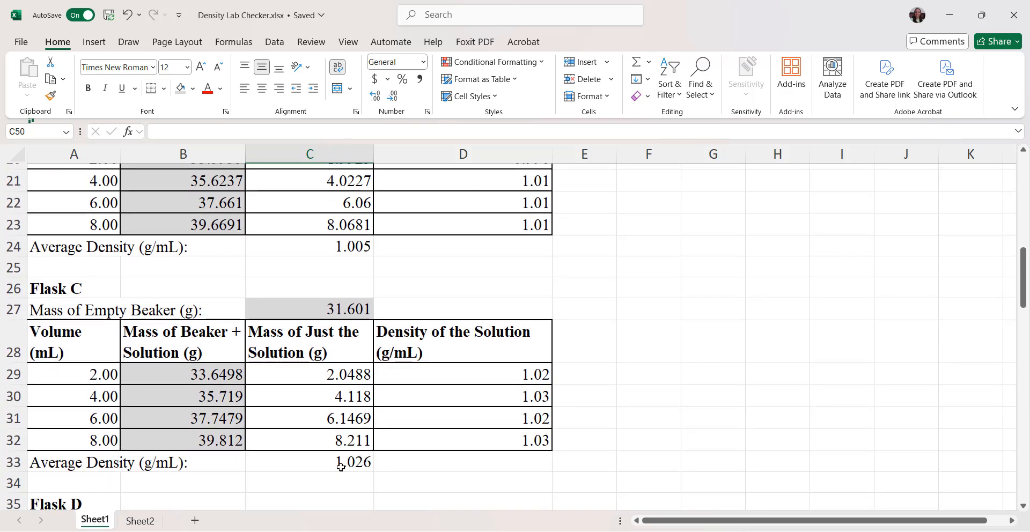
{"action": "scroll", "coordinate": [354, 450], "scroll_direction": "down", "scroll_amount": 6}
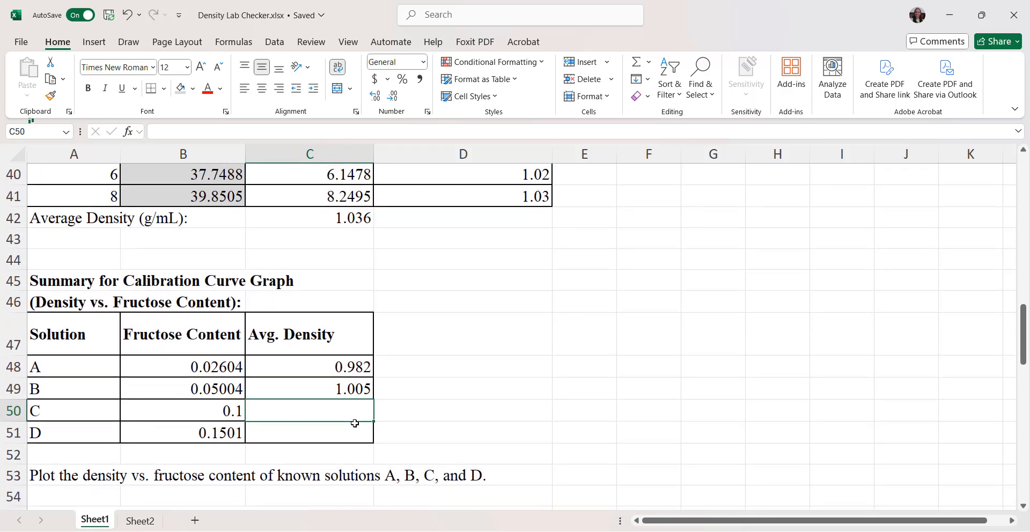
{"action": "type", "text": "=C33"}
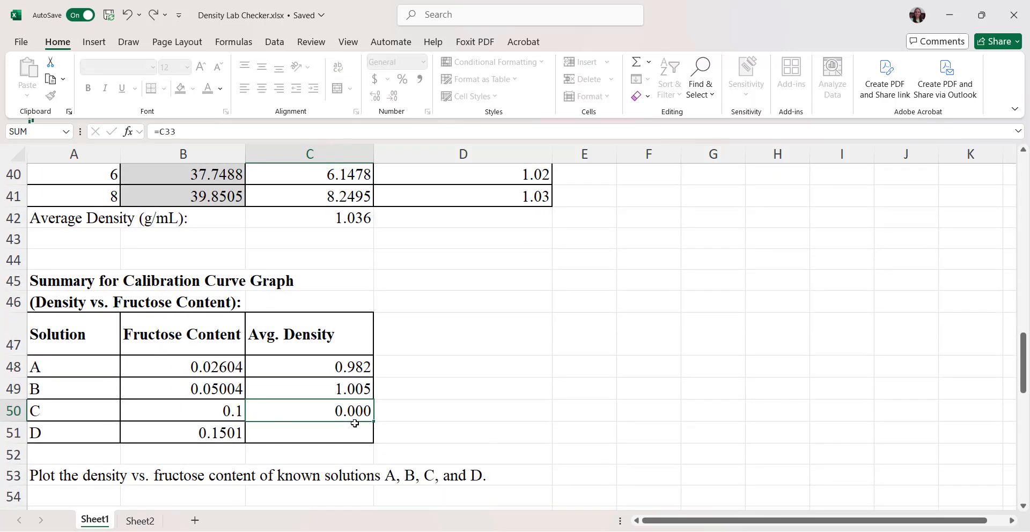
{"action": "key", "text": "Return"}
Step: Link solution D's average density in summary cell C51 to Flask D's average with =C42
{"action": "scroll", "coordinate": [419, 306], "scroll_direction": "up", "scroll_amount": 3}
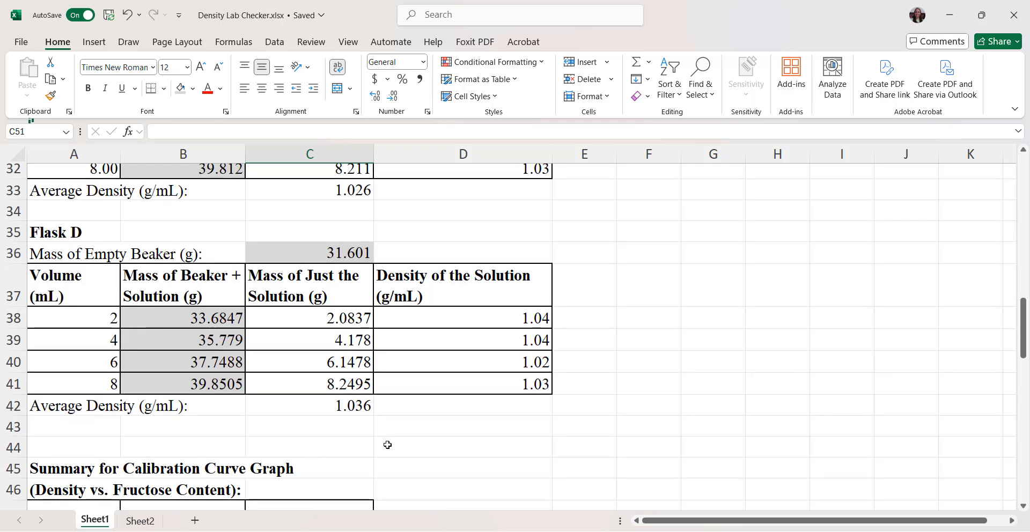
{"action": "scroll", "coordinate": [386, 444], "scroll_direction": "down", "scroll_amount": 5}
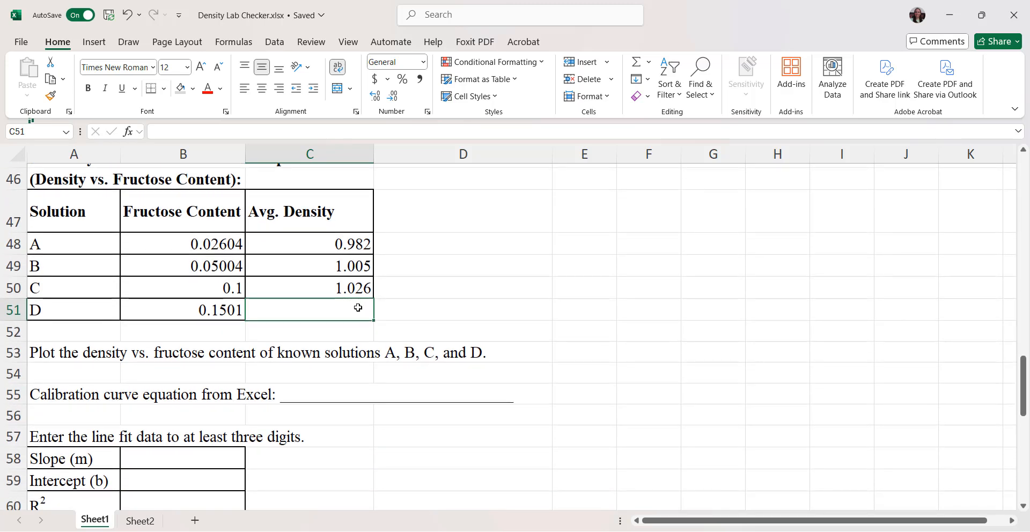
{"action": "type", "text": "C42"}
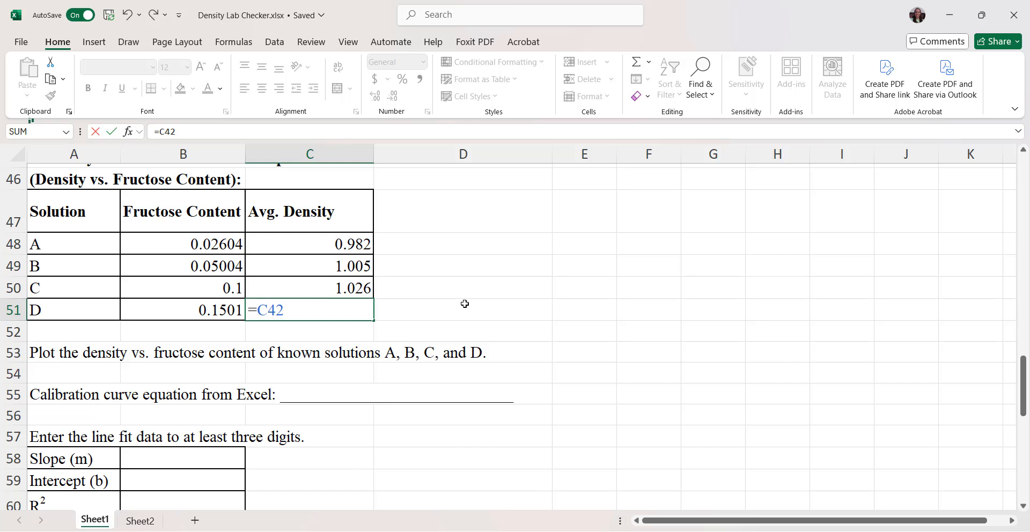
{"action": "key", "text": "Return"}
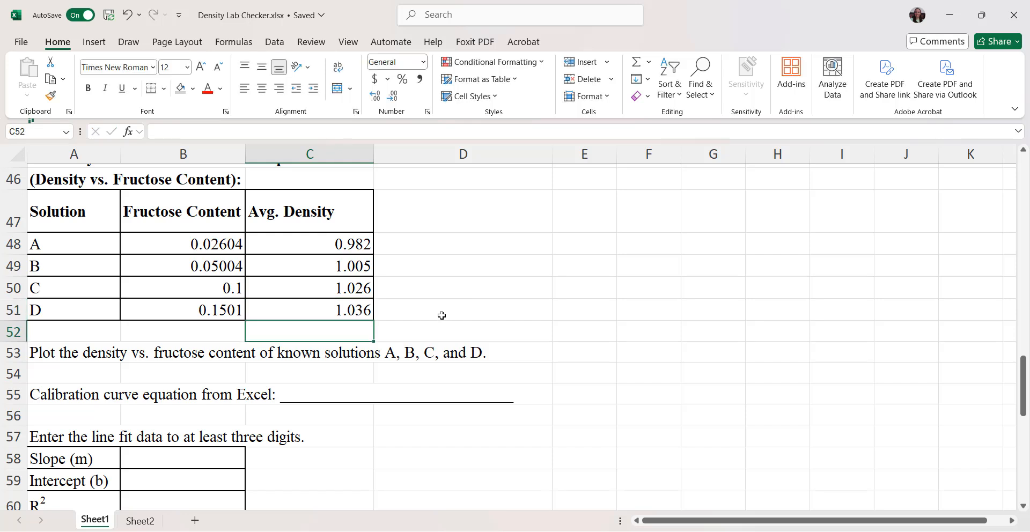
Step: Insert a markers-only scatter chart of average density against fructose content from B48:C51 and place it beside the summary table
{"action": "left_click", "coordinate": [514, 270]}
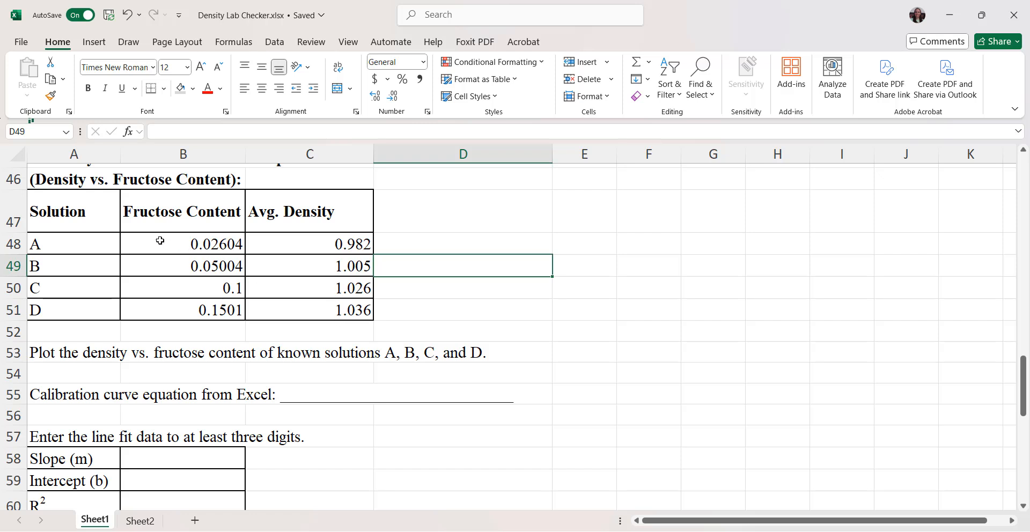
{"action": "left_click_drag", "start_coordinate": [141, 238], "coordinate": [302, 305]}
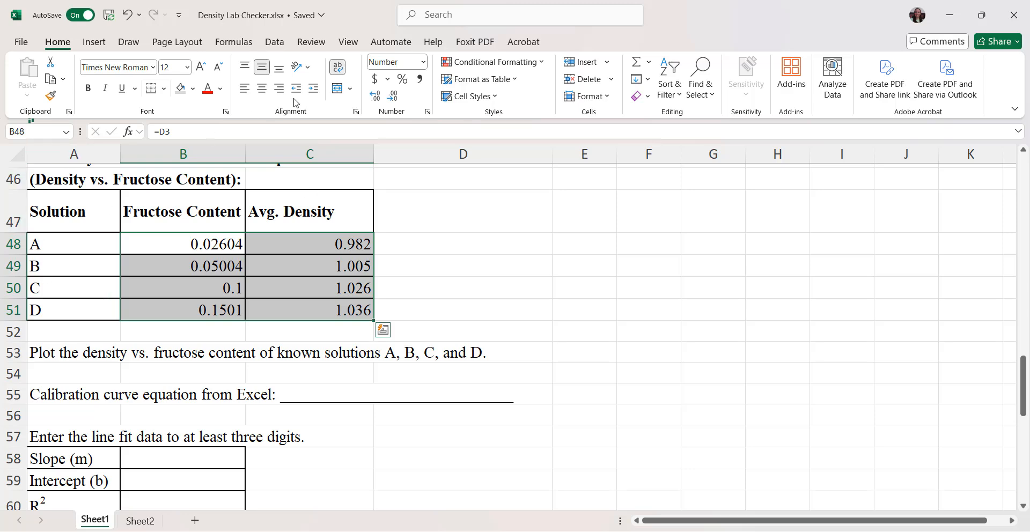
{"action": "left_click", "coordinate": [281, 44]}
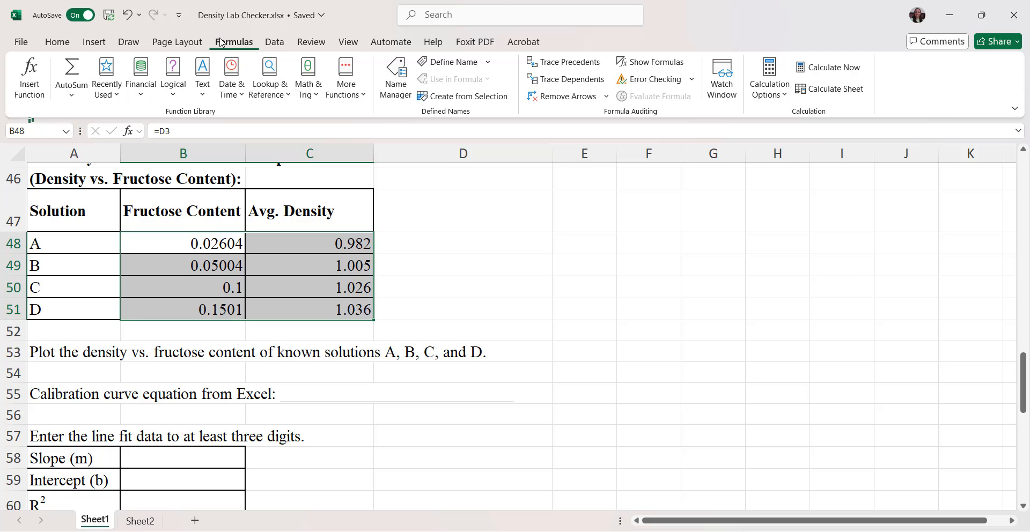
{"action": "left_click", "coordinate": [177, 42]}
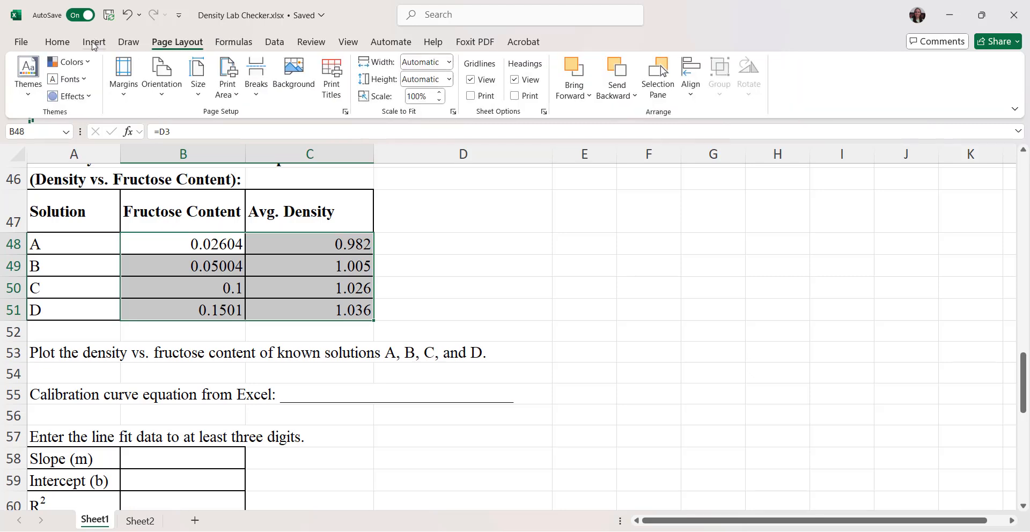
{"action": "left_click", "coordinate": [94, 42]}
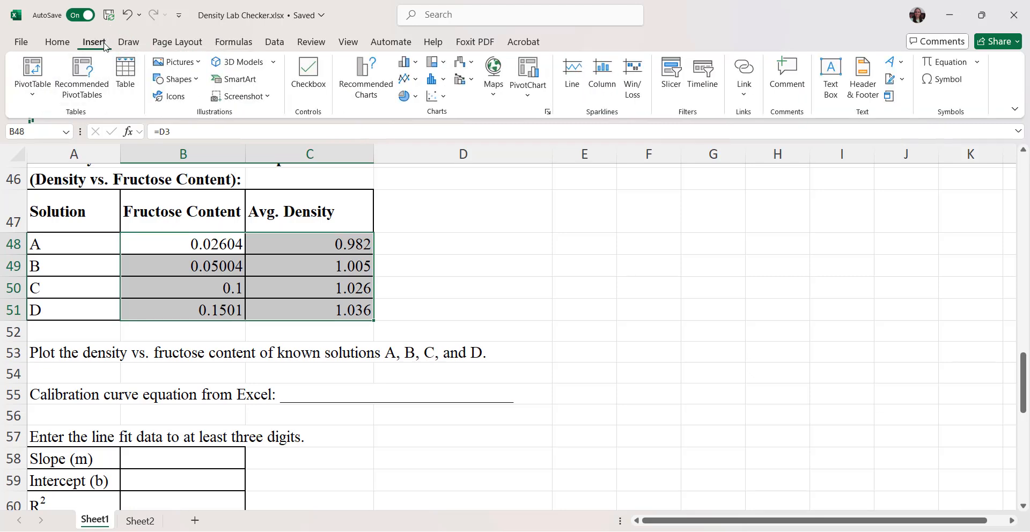
{"action": "left_click", "coordinate": [441, 98]}
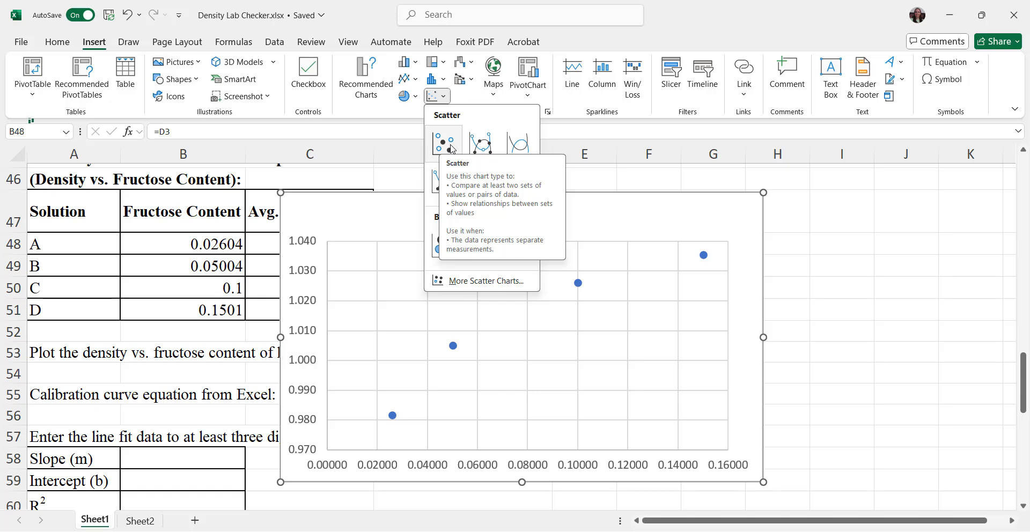
{"action": "left_click", "coordinate": [444, 142]}
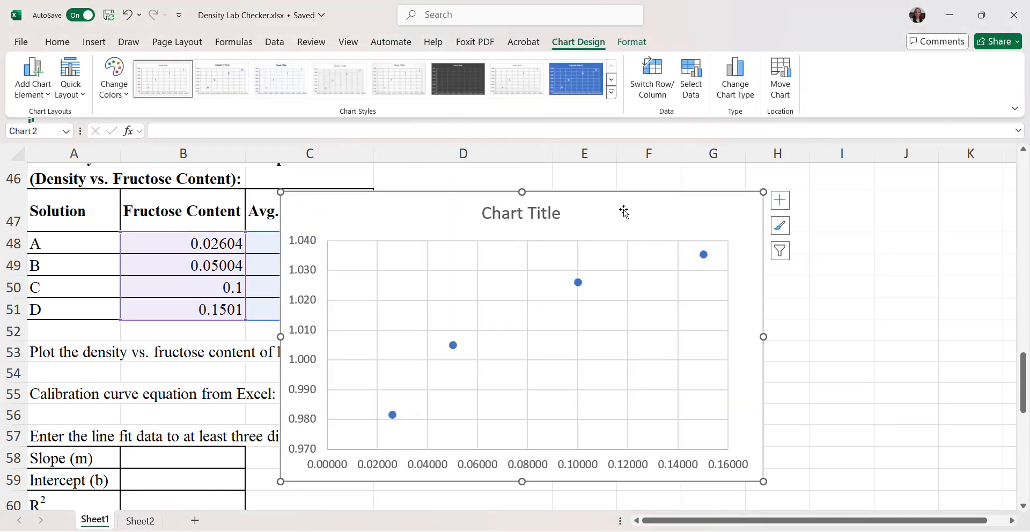
{"action": "left_click_drag", "start_coordinate": [623, 210], "coordinate": [857, 204]}
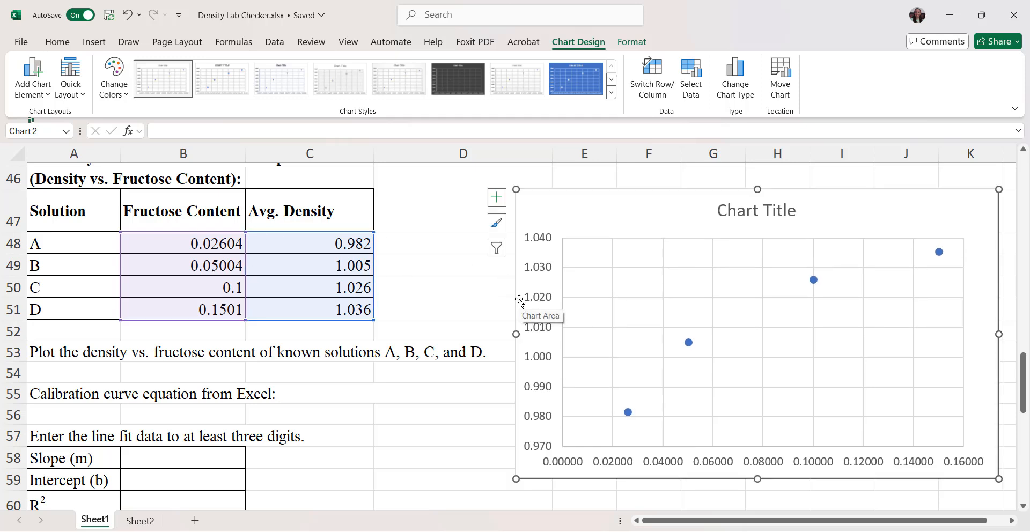
Step: Add a linear trendline to the scatter points, displaying its equation and R-squared value on the chart
{"action": "right_click", "coordinate": [689, 344]}
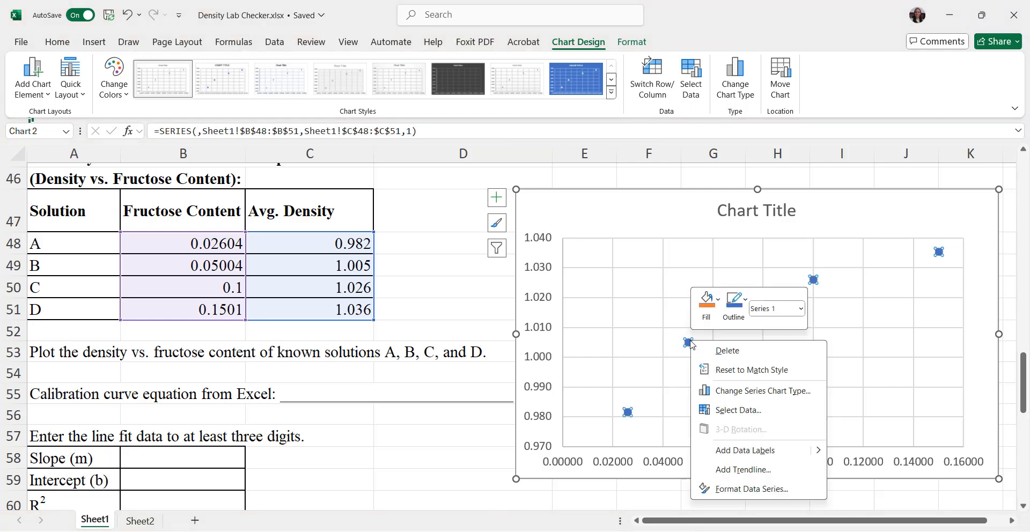
{"action": "left_click", "coordinate": [727, 470]}
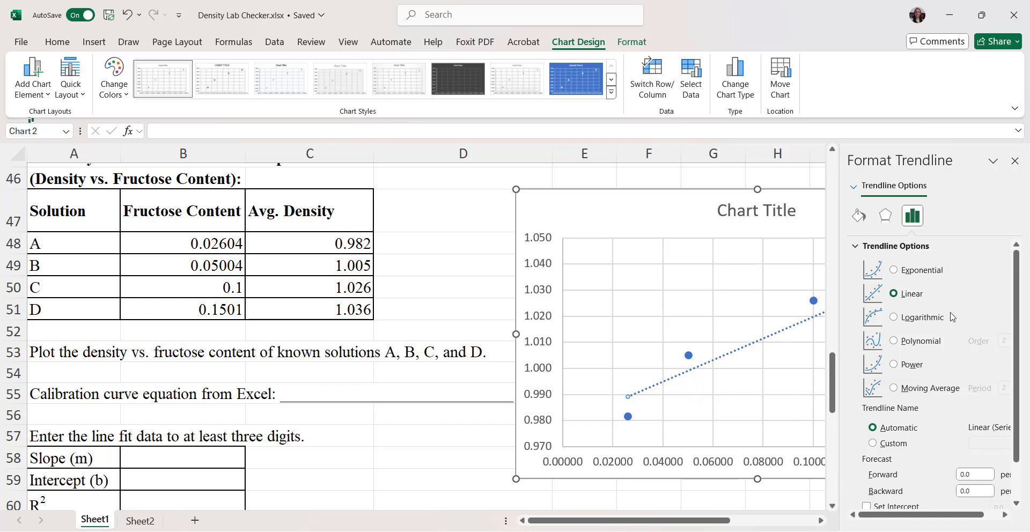
{"action": "scroll", "coordinate": [952, 316], "scroll_direction": "down", "scroll_amount": 1}
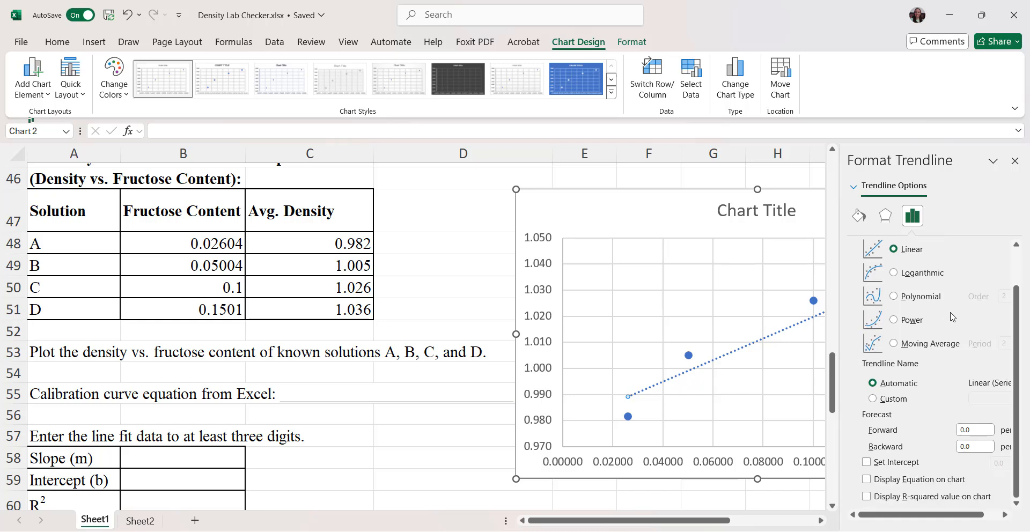
{"action": "left_click", "coordinate": [868, 481]}
{"action": "left_click_drag", "start_coordinate": [880, 516], "coordinate": [979, 501]}
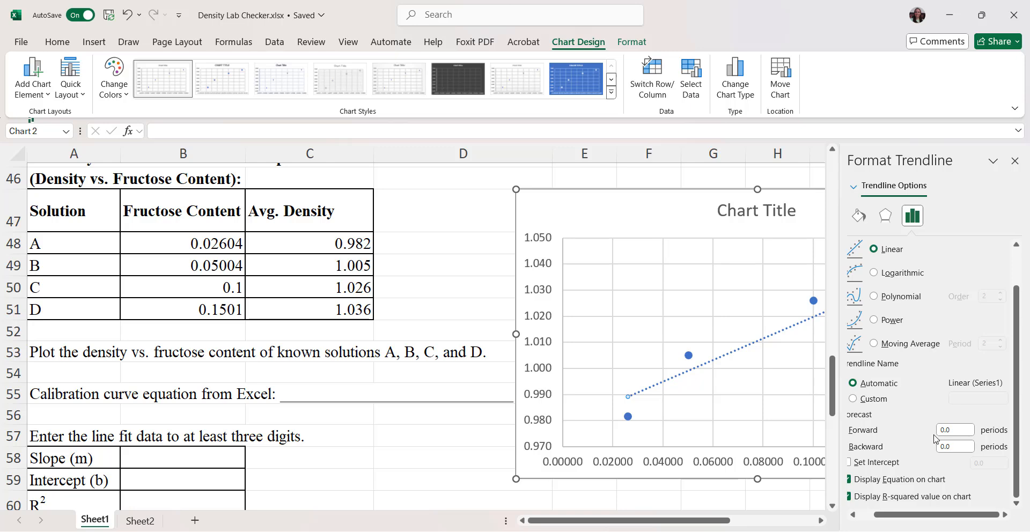
{"action": "left_click", "coordinate": [652, 206]}
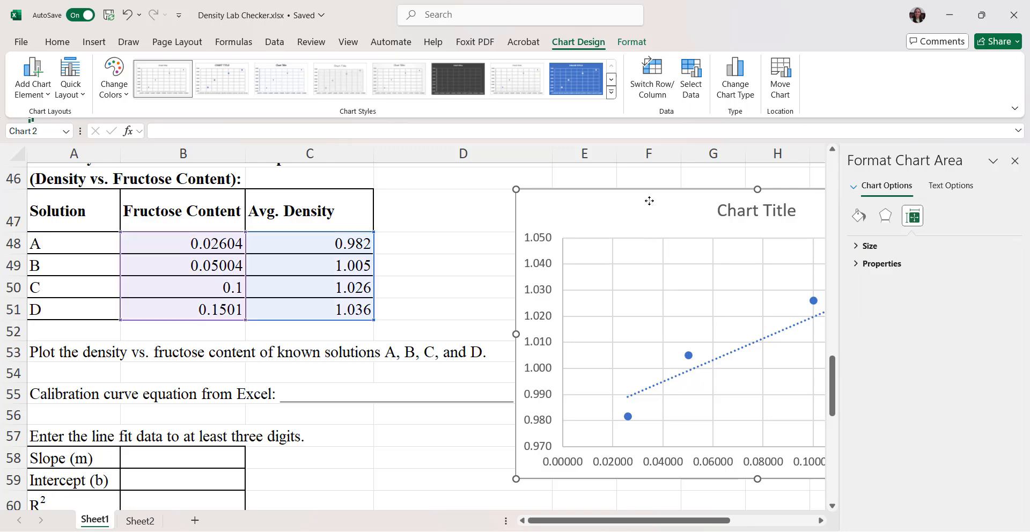
{"action": "left_click", "coordinate": [1014, 161]}
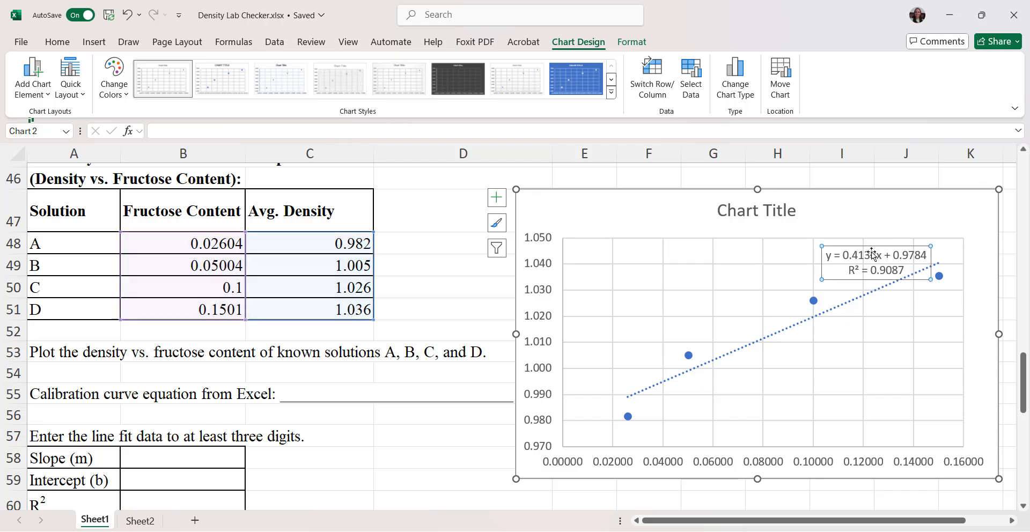
Step: Enlarge the font of the trendline equation label and move it to the empty plot area above the trendline
{"action": "left_click_drag", "start_coordinate": [874, 254], "coordinate": [675, 284]}
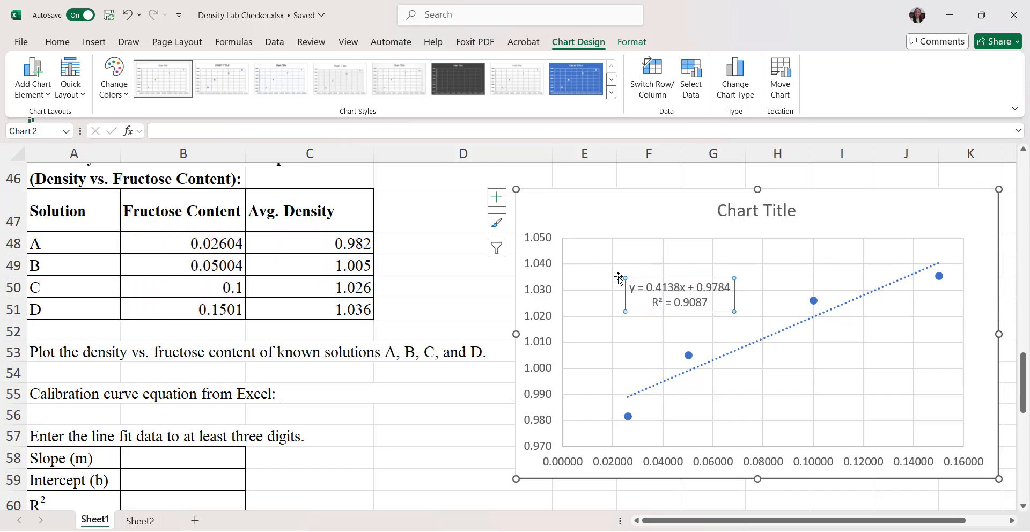
{"action": "right_click", "coordinate": [680, 298]}
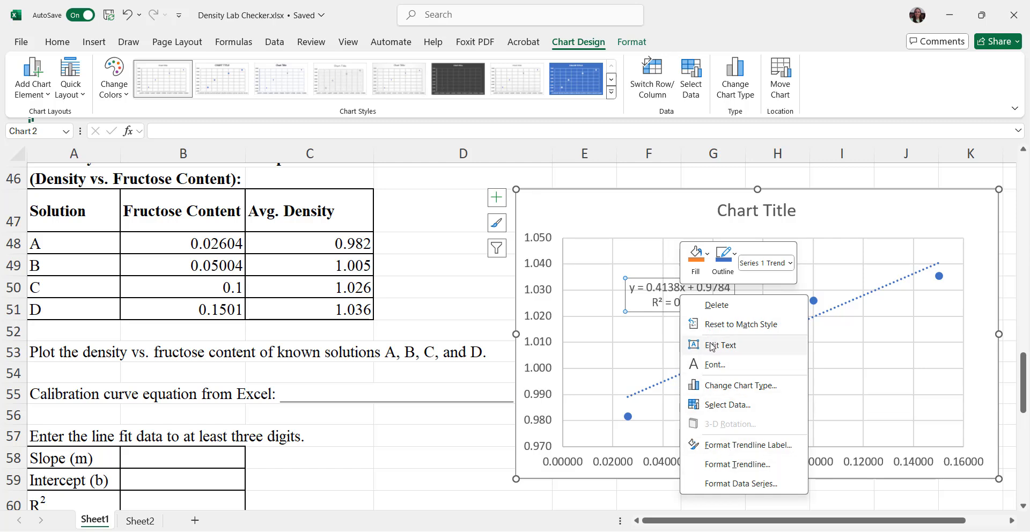
{"action": "left_click", "coordinate": [713, 365]}
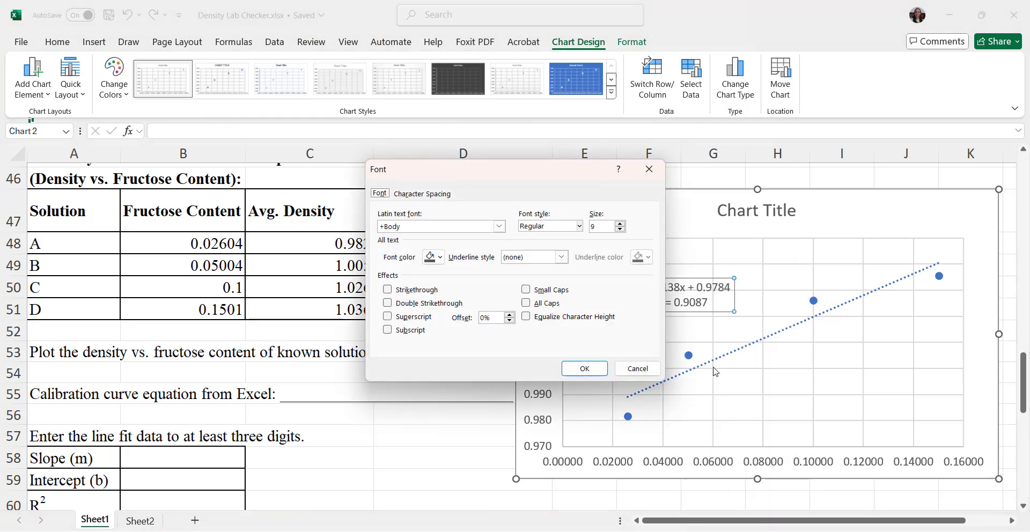
{"action": "left_click", "coordinate": [619, 224]}
{"action": "left_click", "coordinate": [620, 224]}
{"action": "left_click", "coordinate": [620, 224]}
{"action": "type", "text": "138"}
{"action": "key", "text": "Return"}
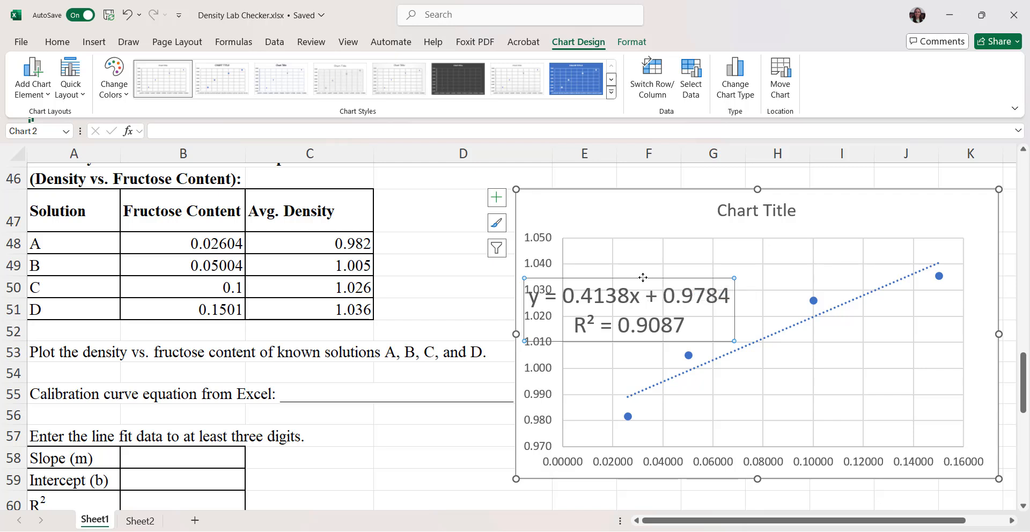
{"action": "left_click_drag", "start_coordinate": [635, 287], "coordinate": [694, 251]}
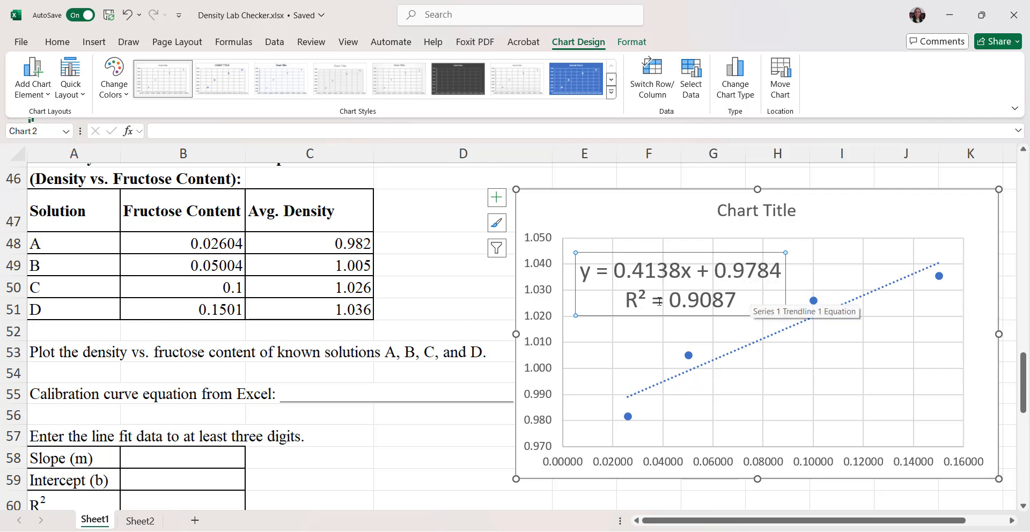
{"action": "mouse_move", "coordinate": [690, 357]}
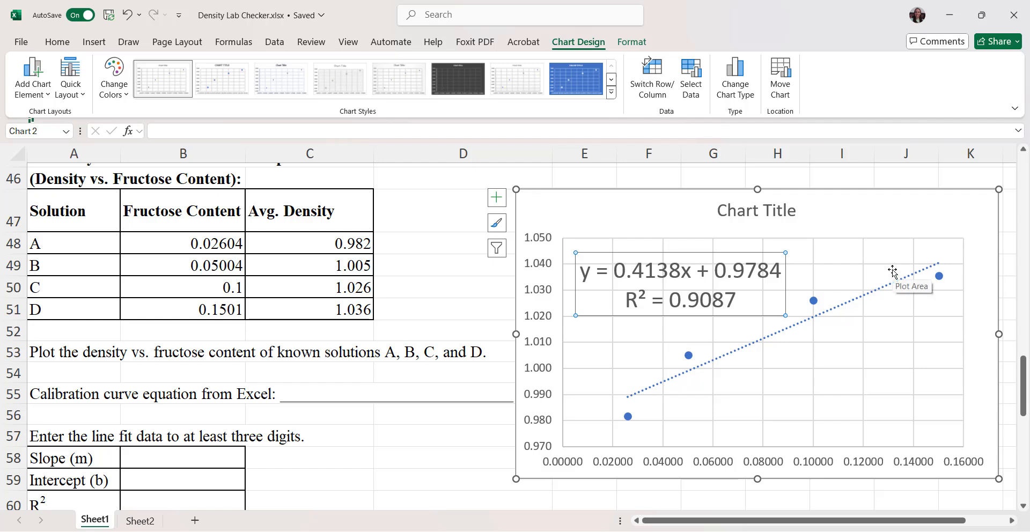
{"action": "left_click", "coordinate": [846, 233]}
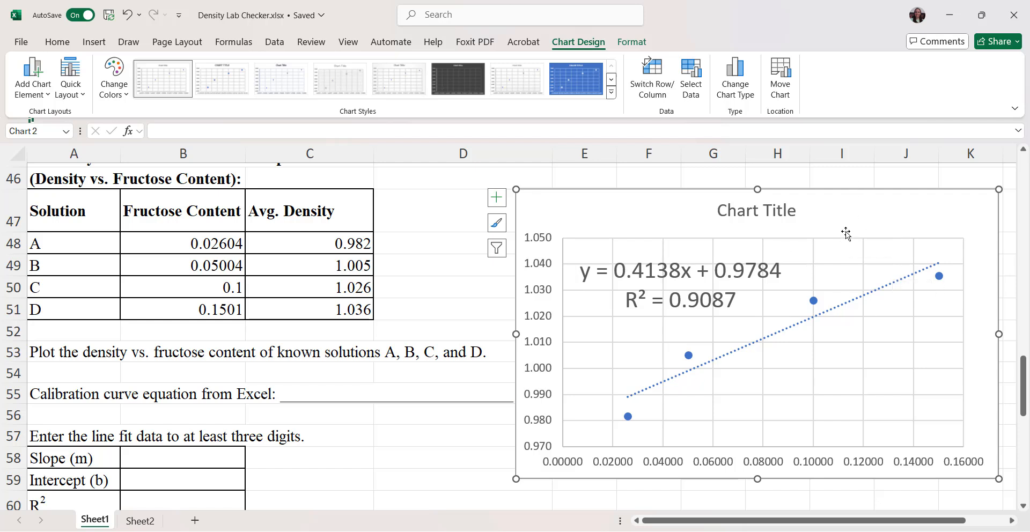